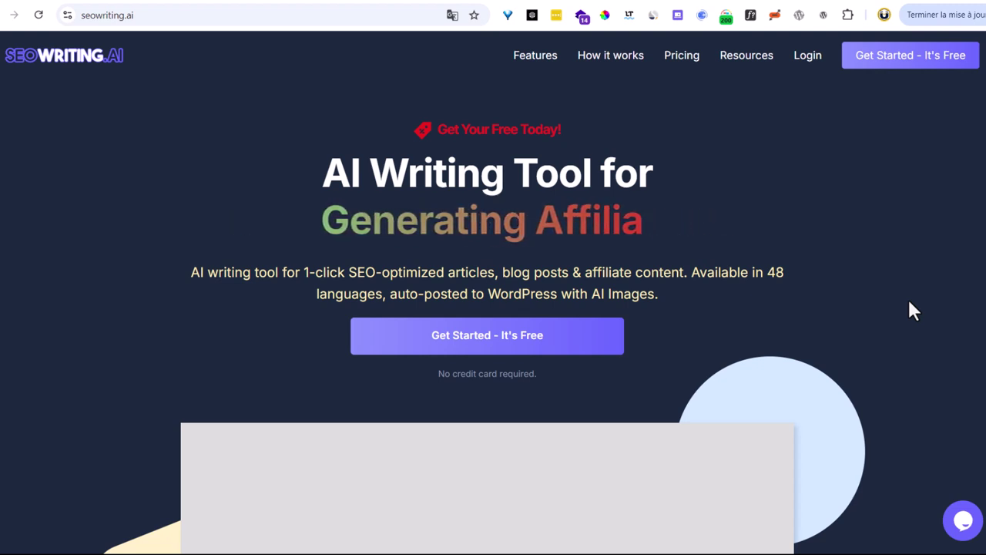
Look through the SEOWriting.AI homepage, covering its feature cards and the explanation of how the platform works
{"action": "scroll", "coordinate": [910, 302], "scroll_direction": "down", "scroll_amount": 10}
{"action": "scroll", "coordinate": [913, 308], "scroll_direction": "down", "scroll_amount": 4}
{"action": "scroll", "coordinate": [913, 309], "scroll_direction": "up", "scroll_amount": 7}
{"action": "scroll", "coordinate": [913, 310], "scroll_direction": "down", "scroll_amount": 5}
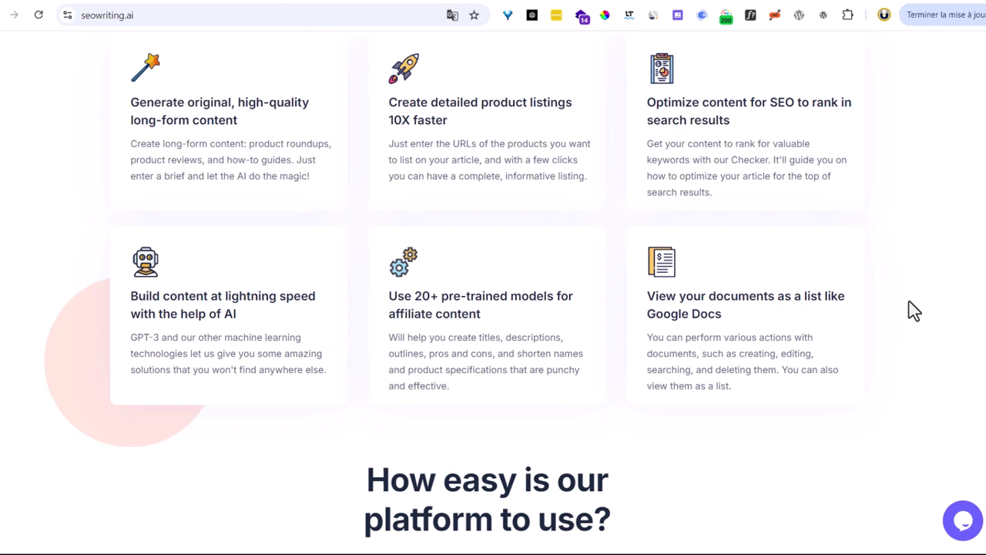
{"action": "scroll", "coordinate": [913, 312], "scroll_direction": "down", "scroll_amount": 10}
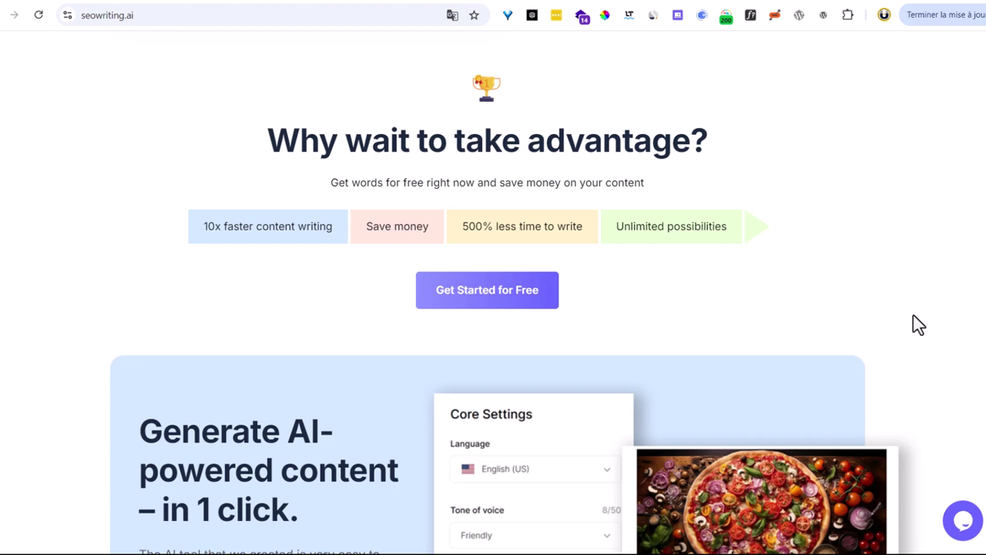
{"action": "scroll", "coordinate": [907, 346], "scroll_direction": "up", "scroll_amount": 6}
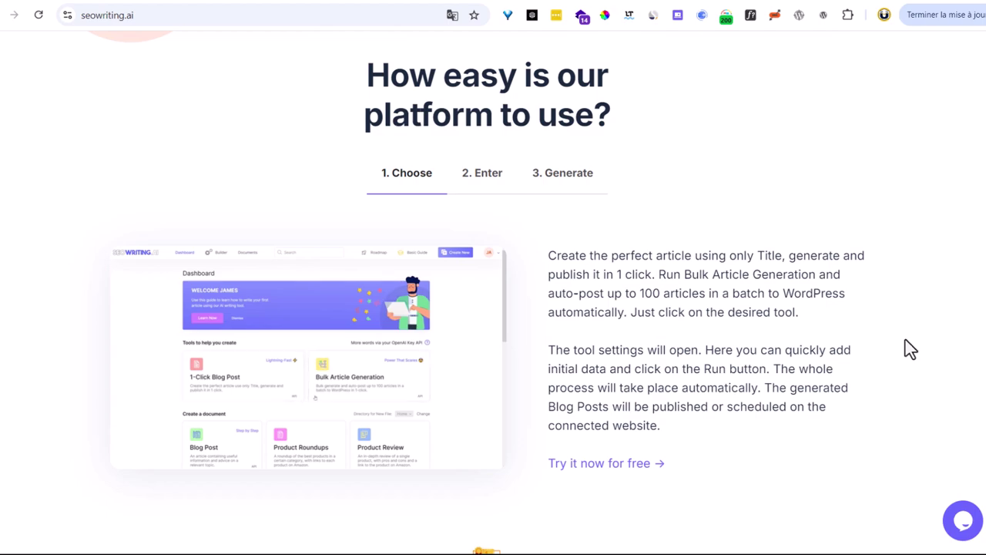
{"action": "scroll", "coordinate": [909, 349], "scroll_direction": "up", "scroll_amount": 15}
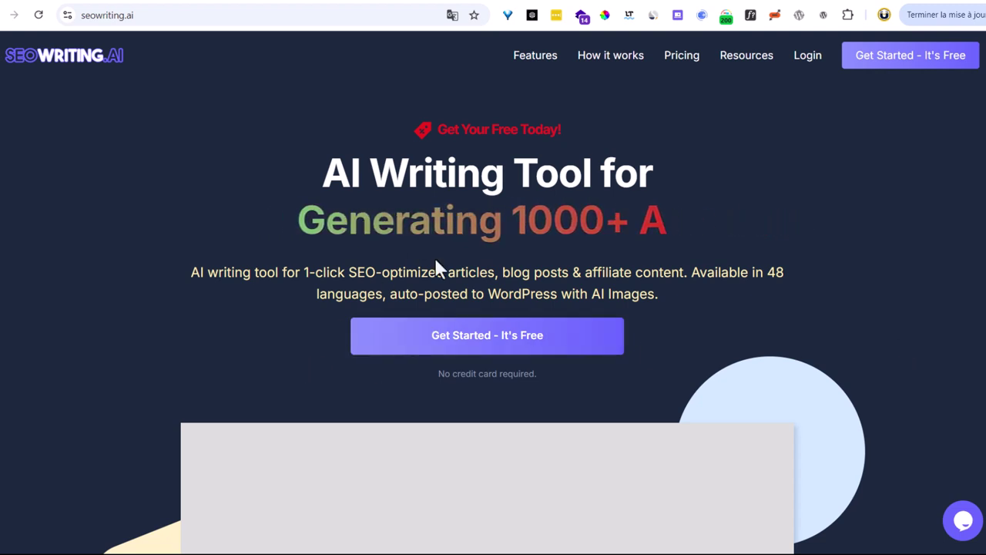
Highlight the tagline's key phrases on 1-click SEO articles, affiliate content, and auto-posting to WordPress with AI Images
{"action": "left_click_drag", "start_coordinate": [267, 273], "coordinate": [373, 275]}
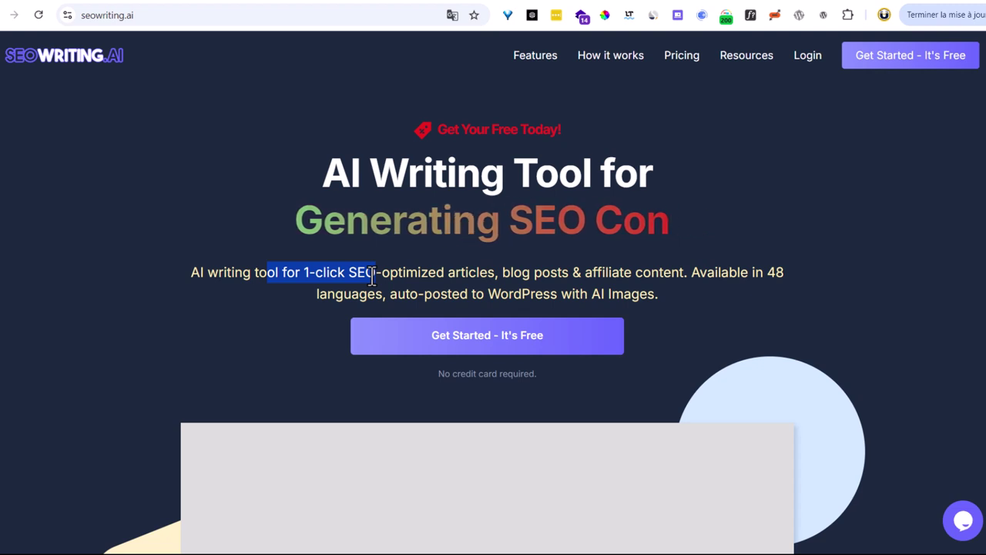
{"action": "left_click_drag", "start_coordinate": [572, 274], "coordinate": [682, 276]}
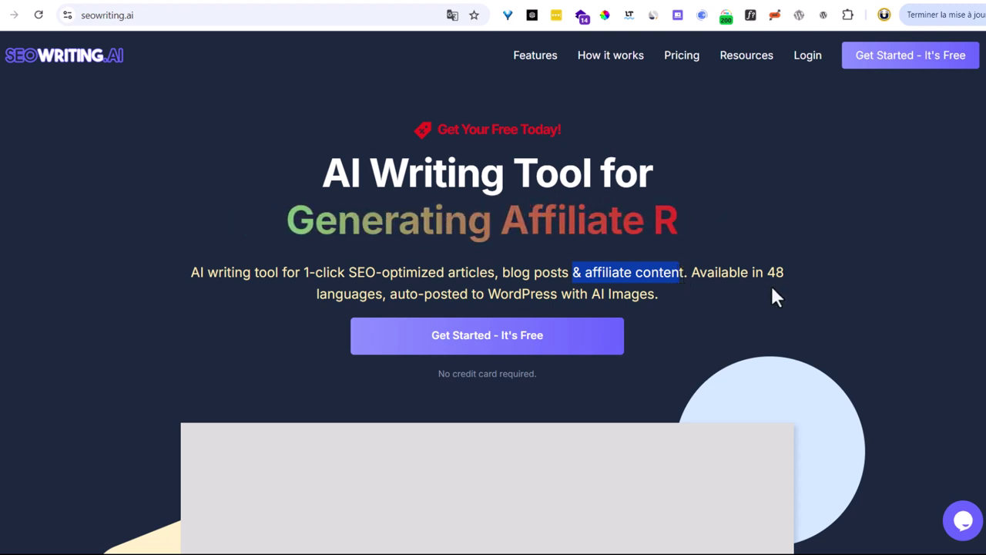
{"action": "triple_click", "coordinate": [748, 293]}
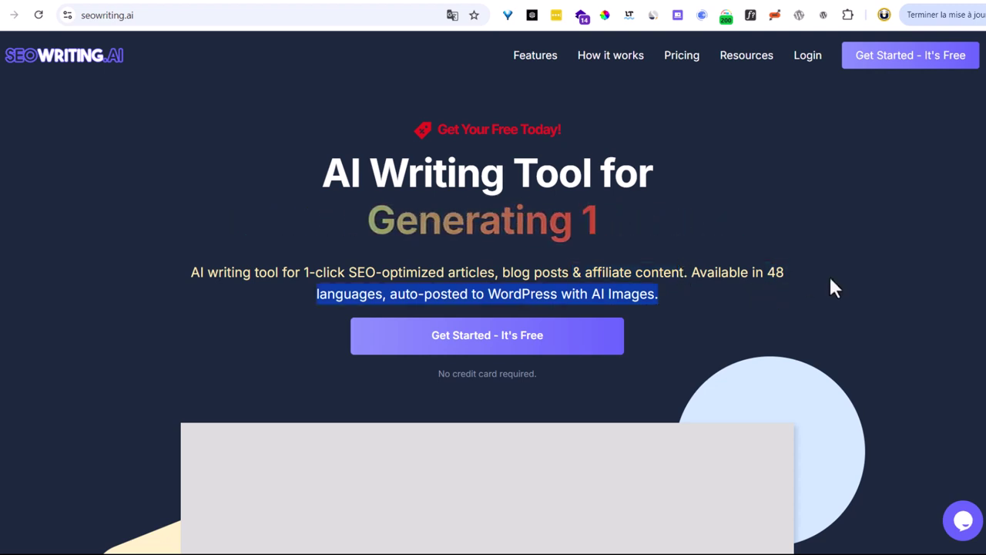
{"action": "left_click", "coordinate": [730, 272]}
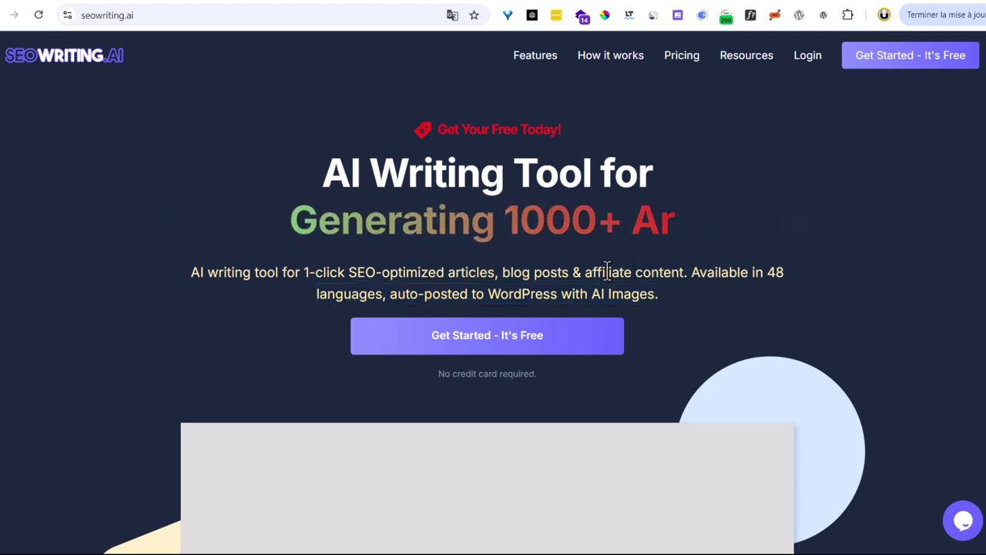
{"action": "left_click_drag", "start_coordinate": [410, 297], "coordinate": [625, 295]}
{"action": "left_click_drag", "start_coordinate": [690, 301], "coordinate": [698, 308]}
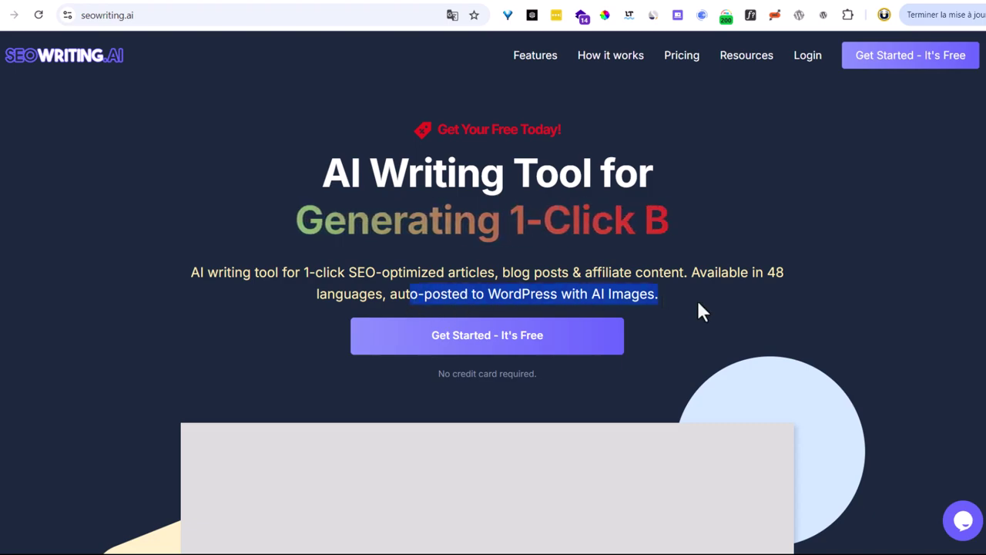
Examine the homepage section on generating AI-powered content in 1 click, highlighting its heading
{"action": "scroll", "coordinate": [698, 309], "scroll_direction": "down", "scroll_amount": 10}
{"action": "scroll", "coordinate": [698, 312], "scroll_direction": "down", "scroll_amount": 15}
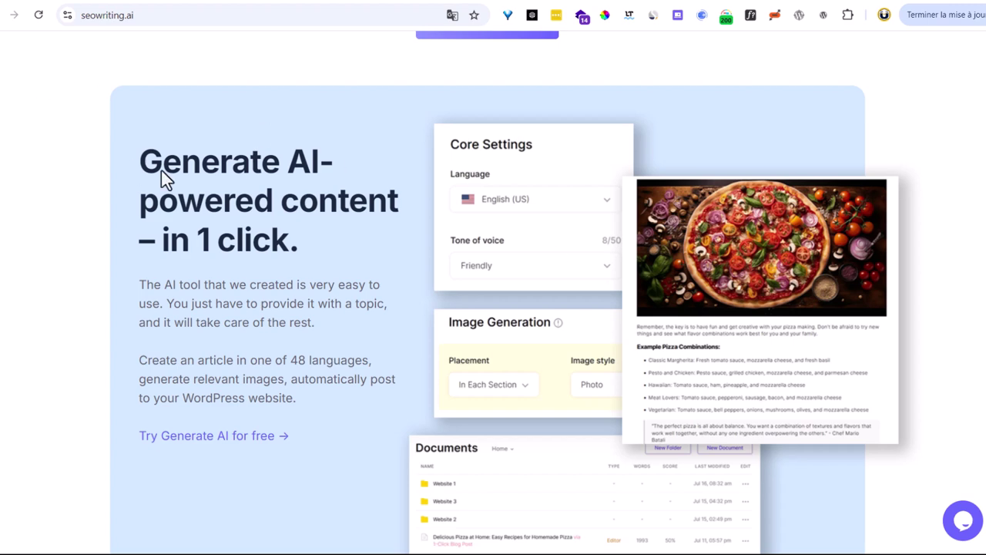
{"action": "left_click_drag", "start_coordinate": [319, 255], "coordinate": [71, 136]}
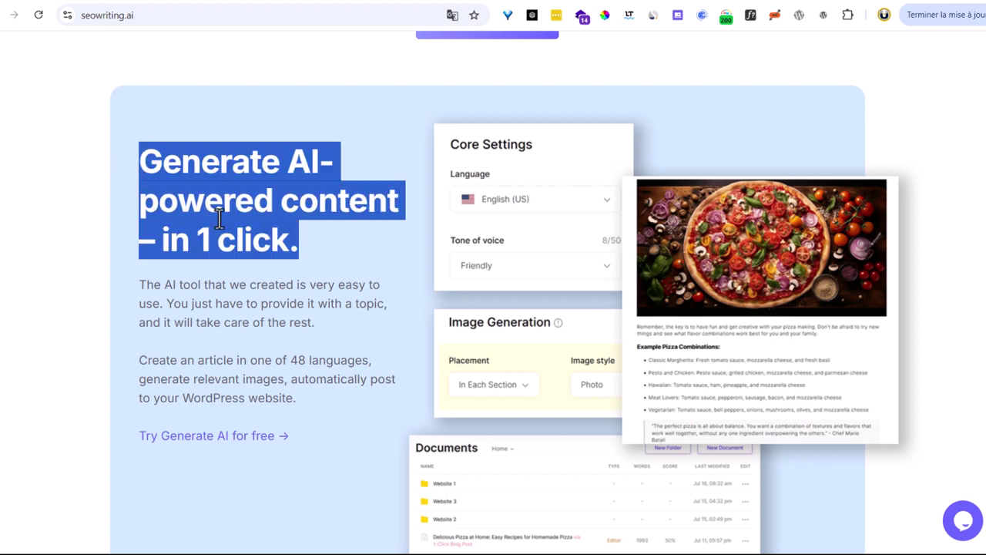
{"action": "left_click", "coordinate": [316, 241]}
{"action": "scroll", "coordinate": [809, 370], "scroll_direction": "down", "scroll_amount": 5}
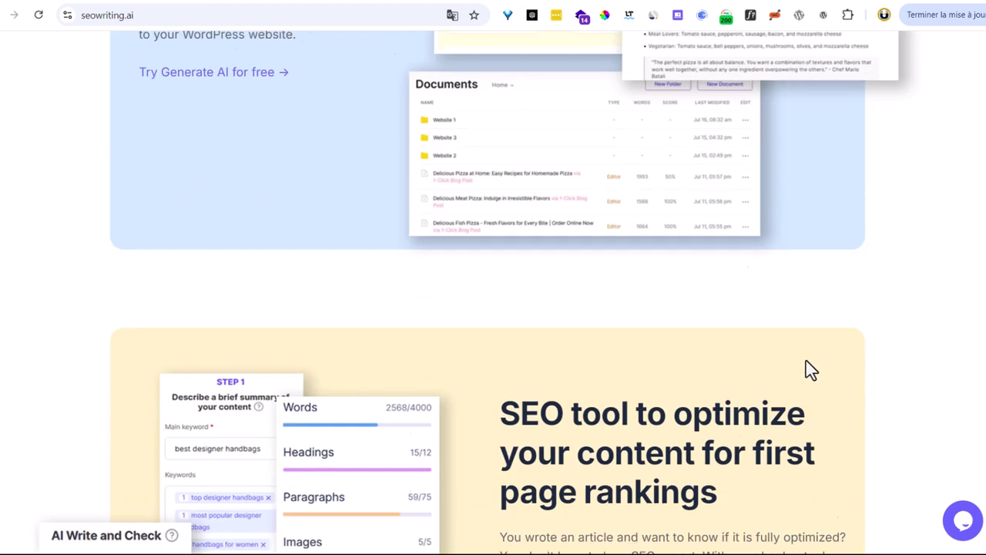
{"action": "scroll", "coordinate": [861, 163], "scroll_direction": "up", "scroll_amount": 5}
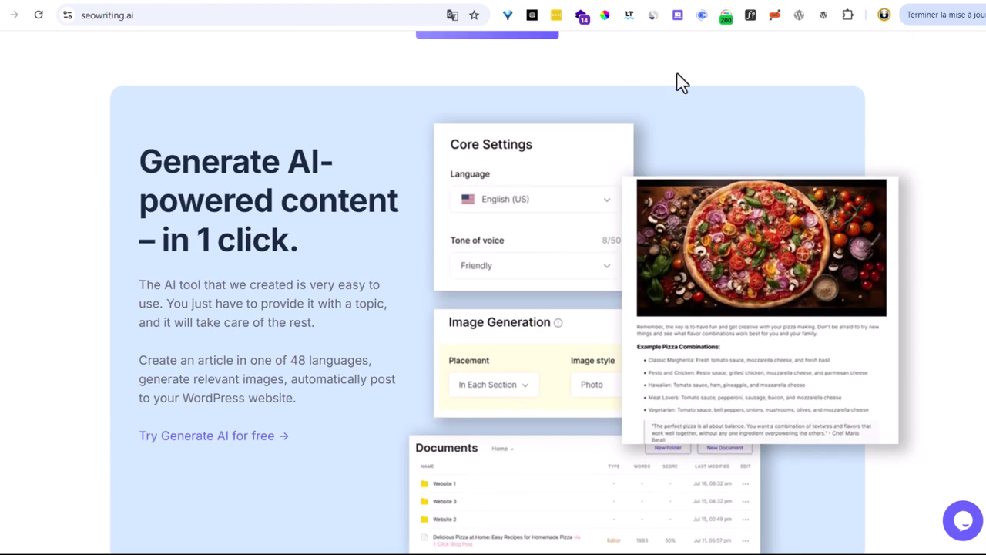
Examine the homepage sections on the SEO optimization tool and adding an Amazon product list, highlighting their headings
{"action": "scroll", "coordinate": [671, 292], "scroll_direction": "down", "scroll_amount": 6}
{"action": "scroll", "coordinate": [671, 292], "scroll_direction": "up", "scroll_amount": 3}
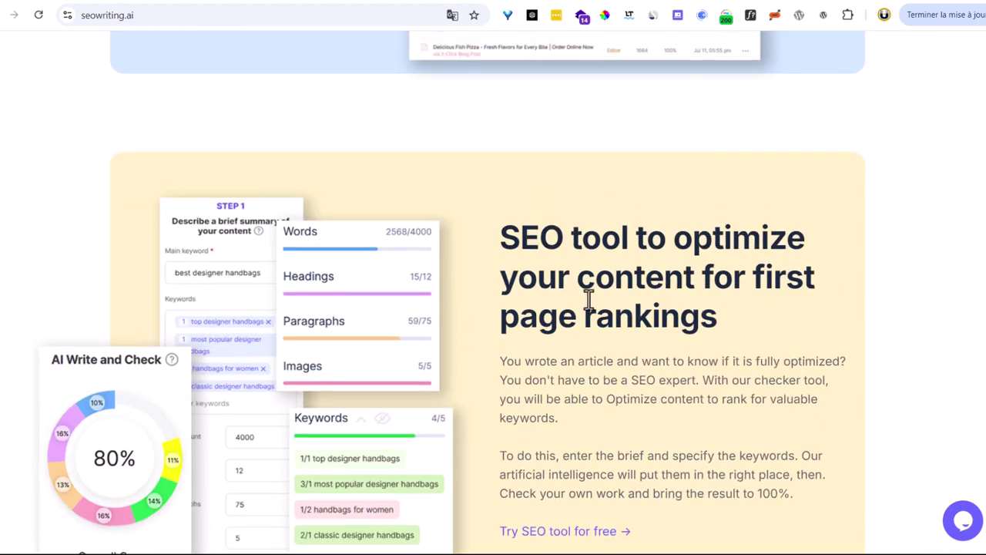
{"action": "left_click_drag", "start_coordinate": [749, 340], "coordinate": [486, 229]}
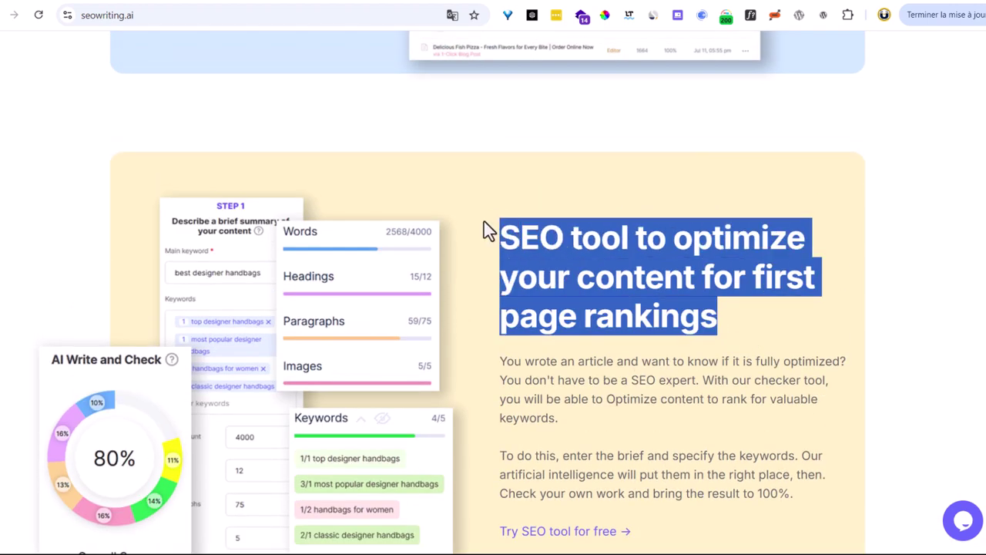
{"action": "scroll", "coordinate": [486, 230], "scroll_direction": "down", "scroll_amount": 9}
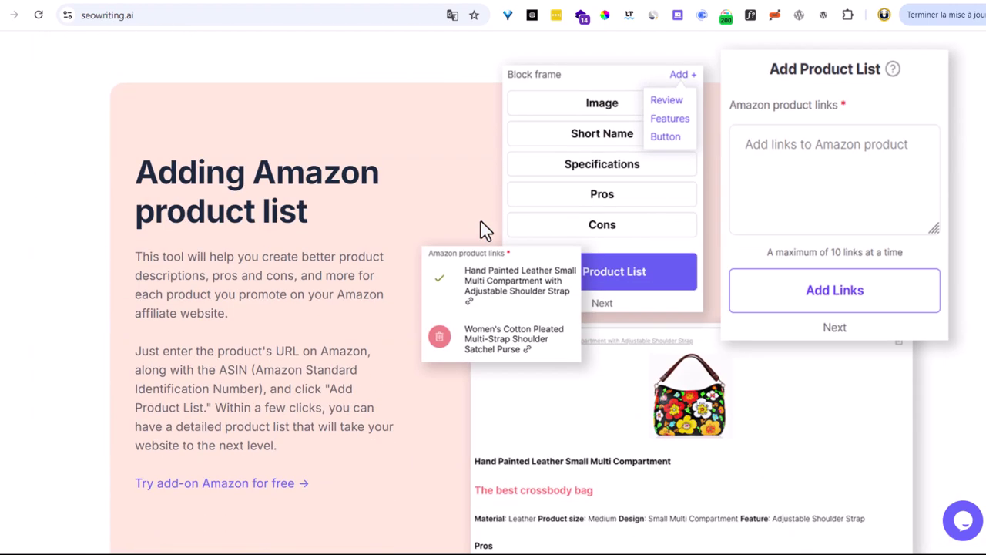
{"action": "left_click_drag", "start_coordinate": [336, 222], "coordinate": [106, 165]}
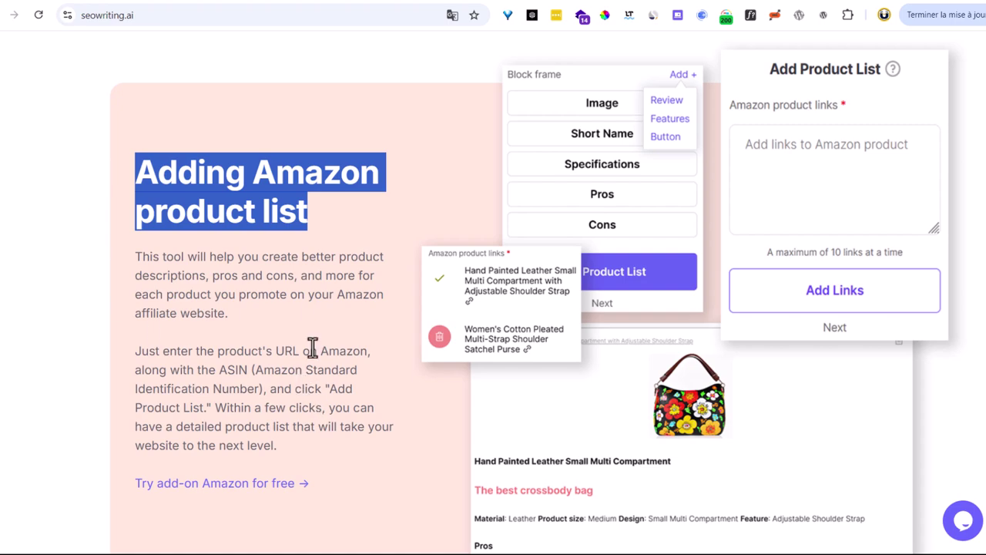
{"action": "left_click_drag", "start_coordinate": [313, 348], "coordinate": [429, 367]}
{"action": "left_click", "coordinate": [230, 368]}
Find the pricing section and review the Free plan, highlighting its price, article allowance and word allowance
{"action": "scroll", "coordinate": [301, 366], "scroll_direction": "down", "scroll_amount": 15}
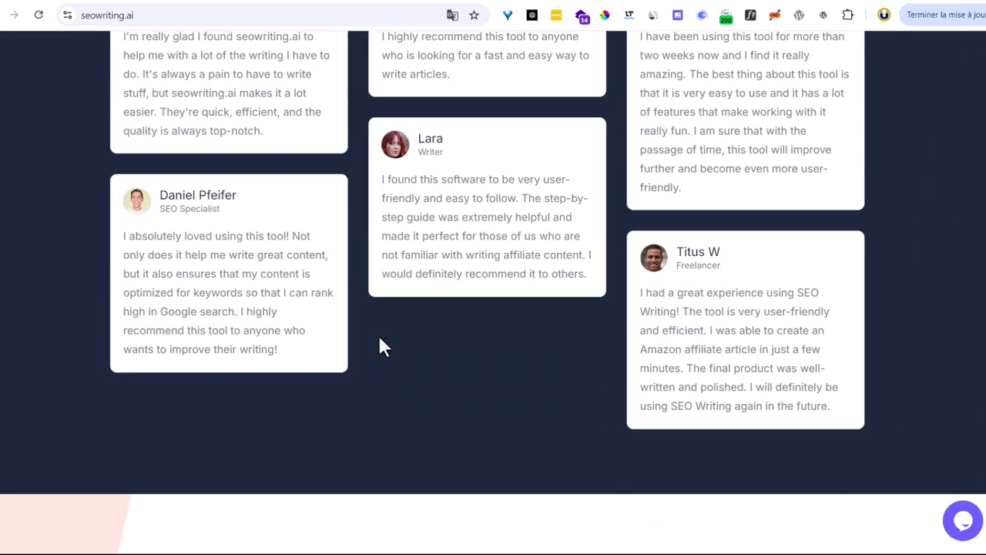
{"action": "scroll", "coordinate": [383, 347], "scroll_direction": "down", "scroll_amount": 10}
{"action": "scroll", "coordinate": [308, 348], "scroll_direction": "up", "scroll_amount": 4}
{"action": "scroll", "coordinate": [193, 323], "scroll_direction": "down", "scroll_amount": 3}
{"action": "double_click", "coordinate": [246, 259]}
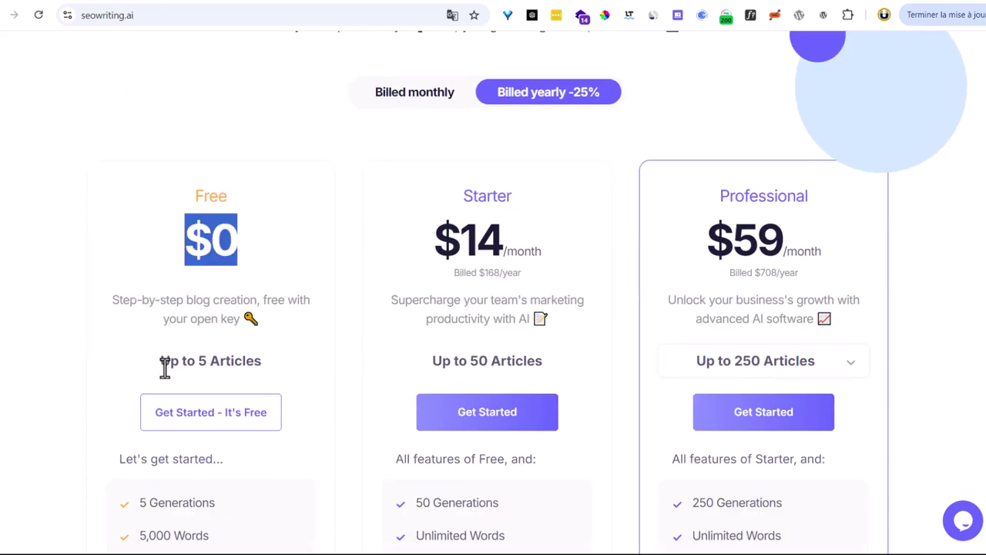
{"action": "left_click_drag", "start_coordinate": [165, 368], "coordinate": [274, 364]}
{"action": "scroll", "coordinate": [231, 377], "scroll_direction": "down", "scroll_amount": 2}
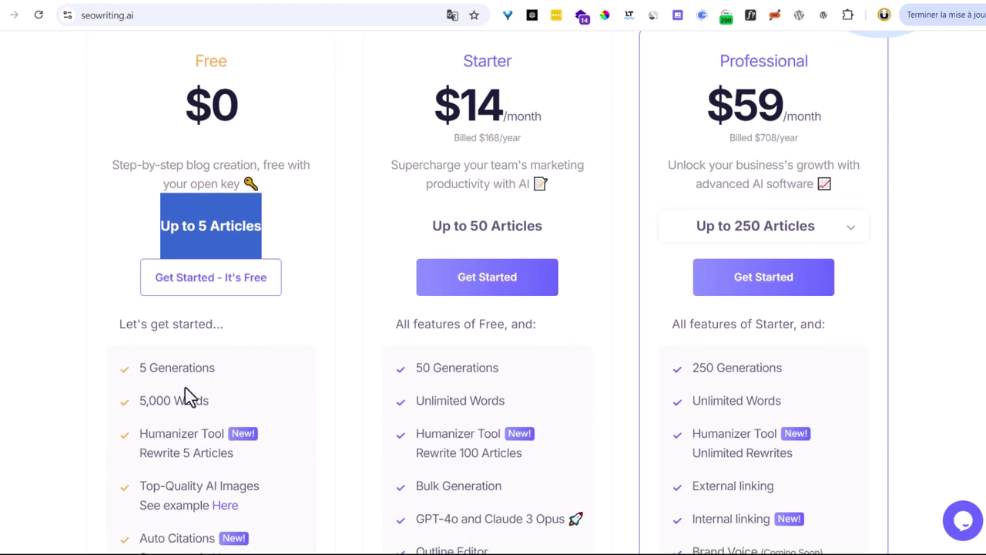
{"action": "left_click_drag", "start_coordinate": [141, 402], "coordinate": [234, 404]}
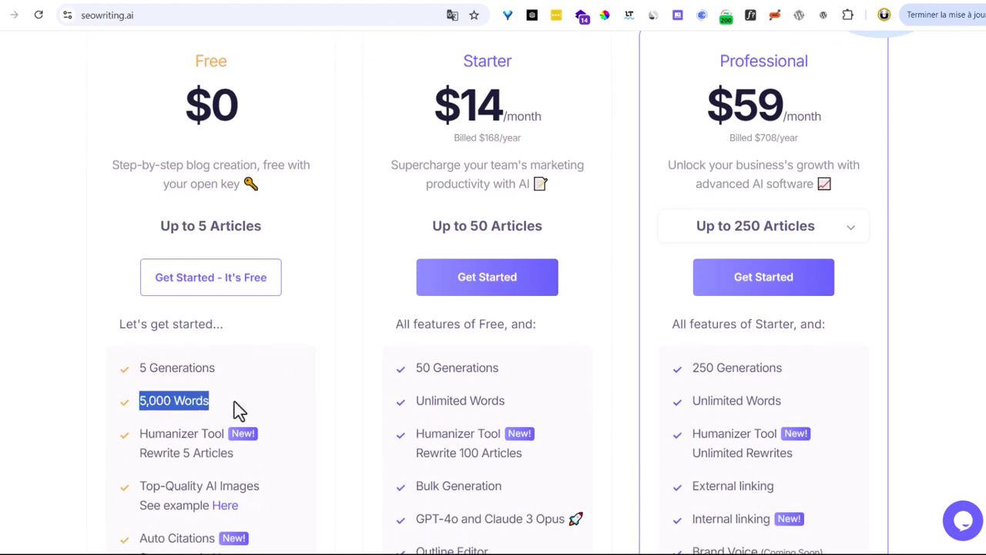
Compare the Starter plan's price under monthly and yearly billing, leaving yearly billing selected
{"action": "scroll", "coordinate": [428, 223], "scroll_direction": "up", "scroll_amount": 1}
{"action": "left_click_drag", "start_coordinate": [429, 180], "coordinate": [588, 189]}
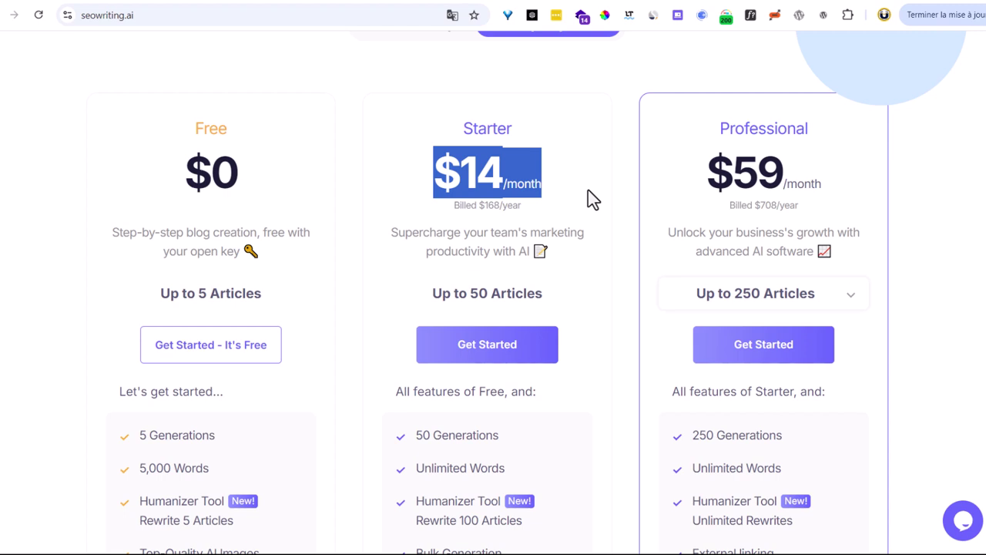
{"action": "scroll", "coordinate": [539, 188], "scroll_direction": "up", "scroll_amount": 3}
{"action": "left_click", "coordinate": [406, 229]}
{"action": "scroll", "coordinate": [387, 220], "scroll_direction": "down", "scroll_amount": 1}
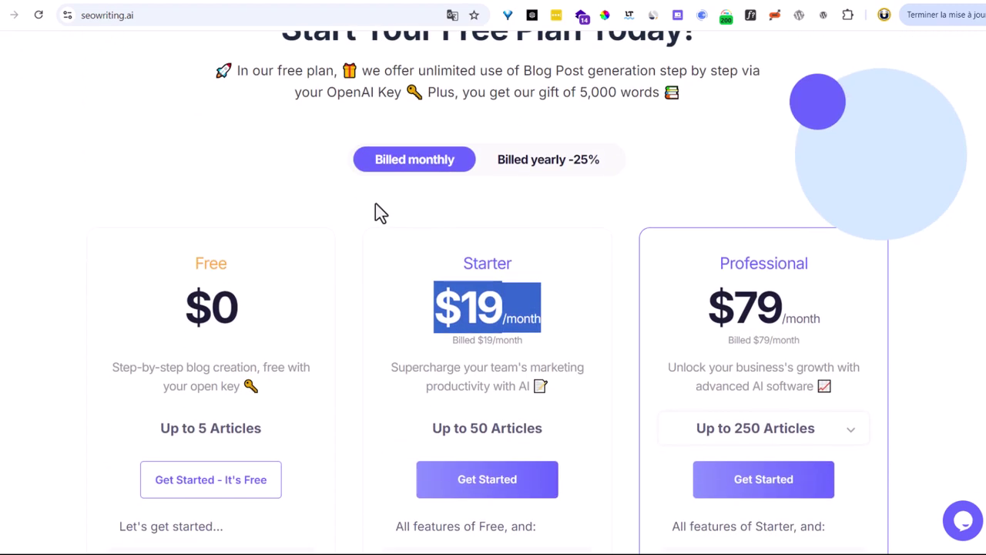
{"action": "left_click", "coordinate": [533, 165]}
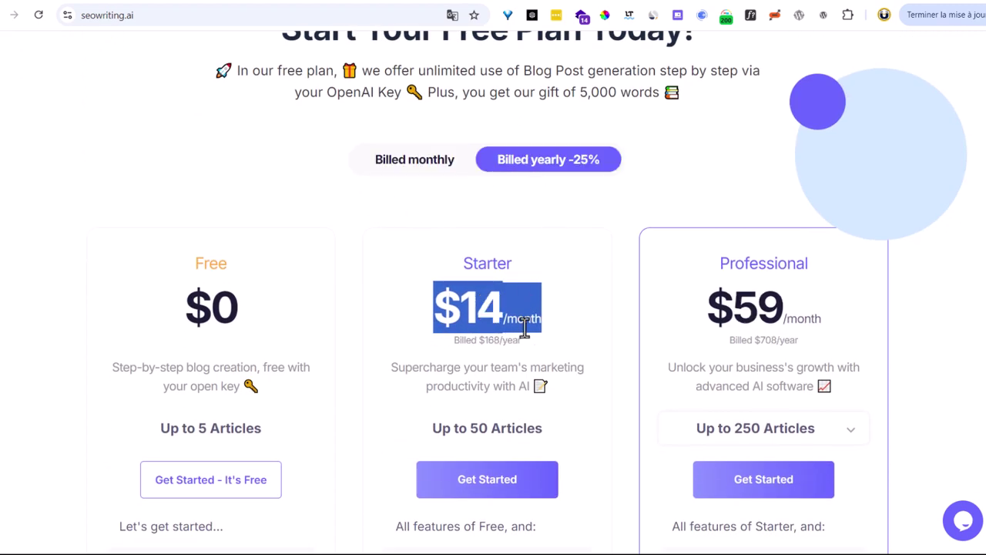
{"action": "left_click", "coordinate": [601, 297]}
Review the Starter plan's article allowance and the features included in each pricing plan
{"action": "scroll", "coordinate": [470, 354], "scroll_direction": "down", "scroll_amount": 2}
{"action": "left_click_drag", "start_coordinate": [454, 289], "coordinate": [594, 279]}
{"action": "scroll", "coordinate": [578, 293], "scroll_direction": "down", "scroll_amount": 5}
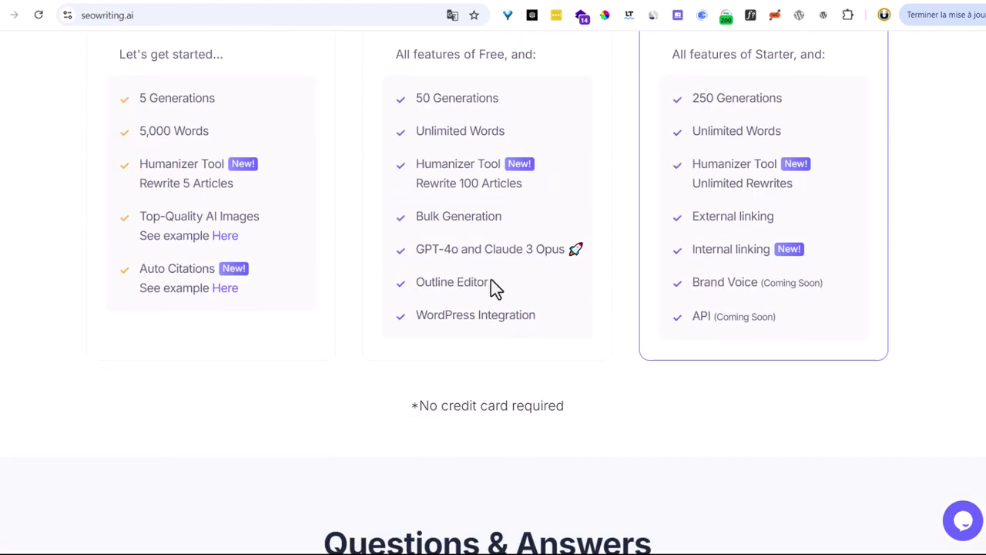
{"action": "scroll", "coordinate": [543, 358], "scroll_direction": "up", "scroll_amount": 8}
{"action": "scroll", "coordinate": [540, 357], "scroll_direction": "down", "scroll_amount": 9}
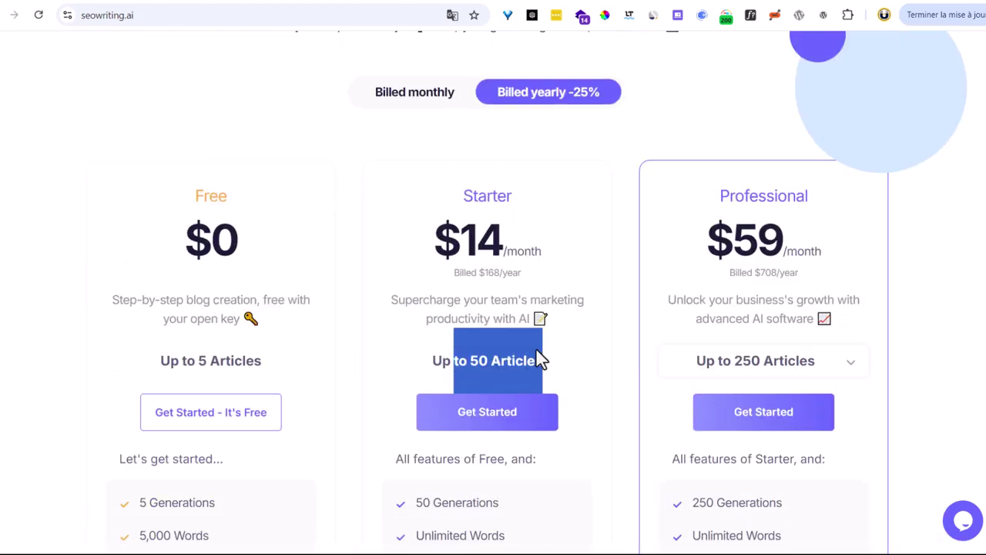
Return to the homepage header, log in with the Google account and dismiss the login notice
{"action": "scroll", "coordinate": [535, 359], "scroll_direction": "down", "scroll_amount": 12}
{"action": "scroll", "coordinate": [533, 359], "scroll_direction": "up", "scroll_amount": 11}
{"action": "scroll", "coordinate": [539, 359], "scroll_direction": "up", "scroll_amount": 20}
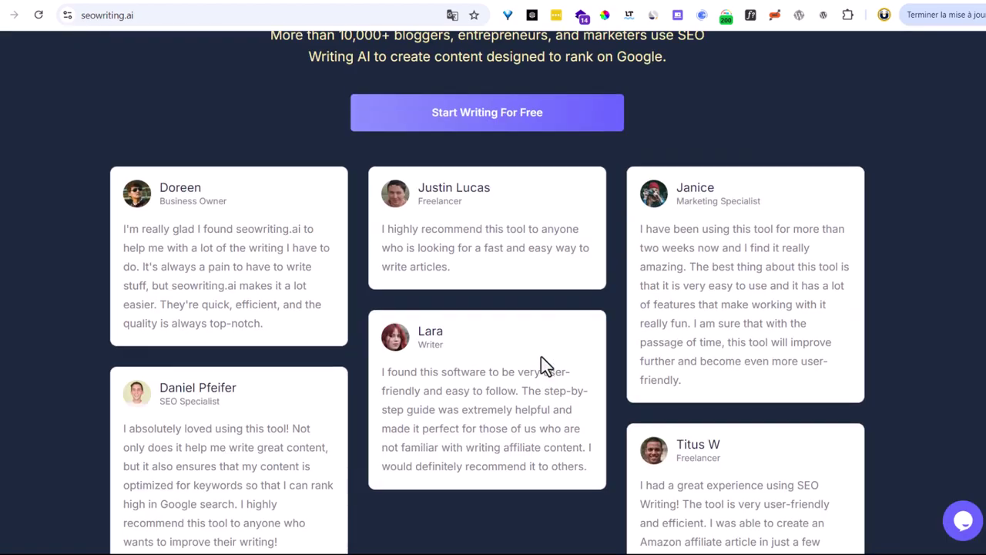
{"action": "scroll", "coordinate": [541, 362], "scroll_direction": "up", "scroll_amount": 20}
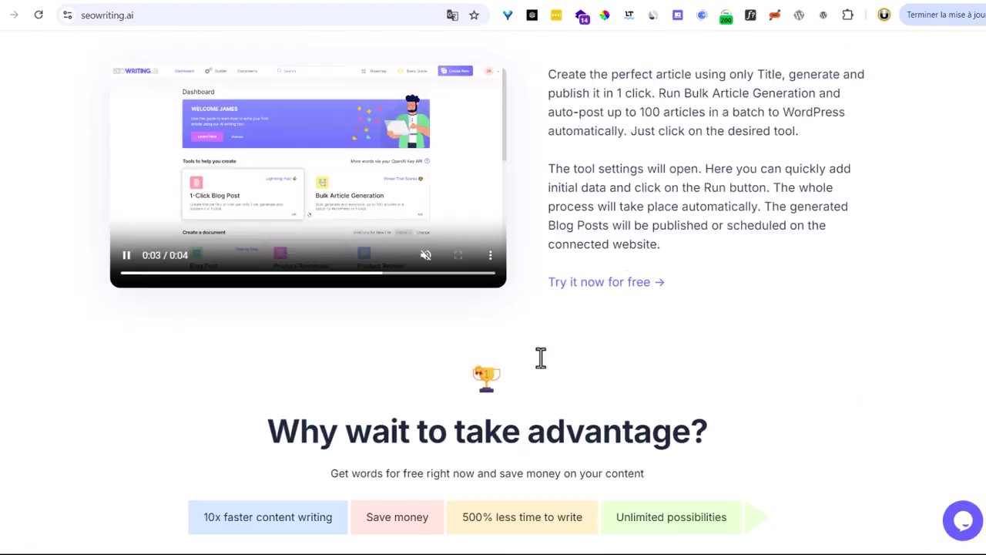
{"action": "scroll", "coordinate": [542, 368], "scroll_direction": "up", "scroll_amount": 2}
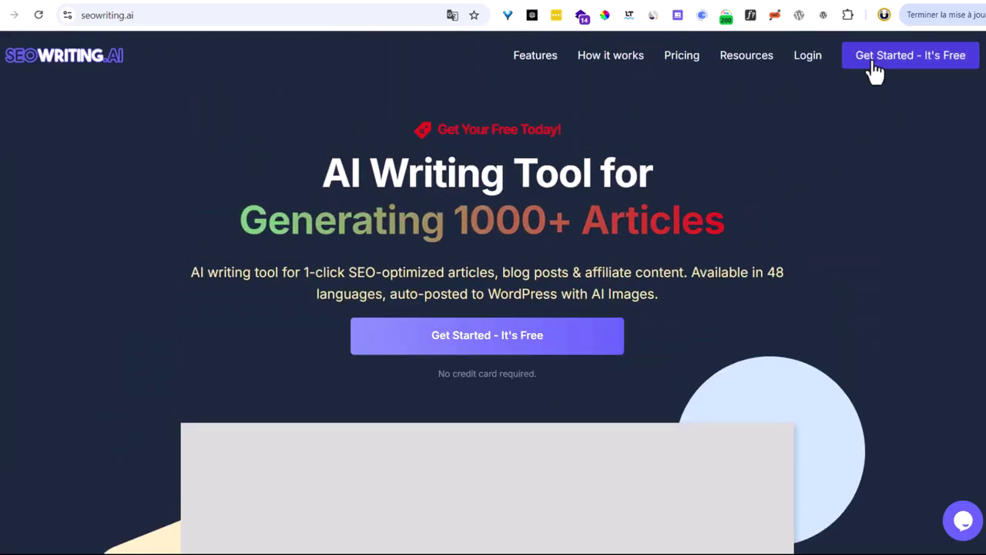
{"action": "left_click", "coordinate": [801, 60]}
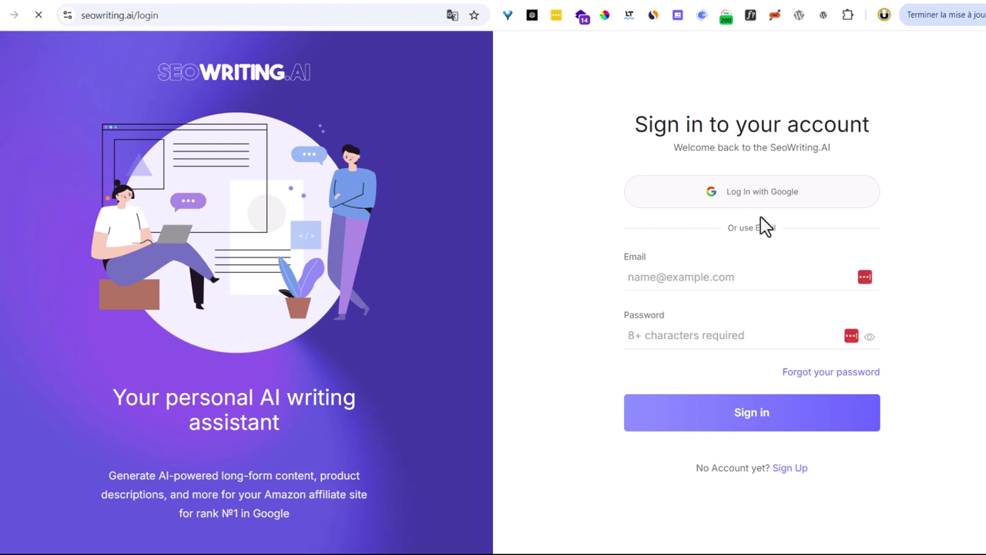
{"action": "left_click", "coordinate": [740, 196]}
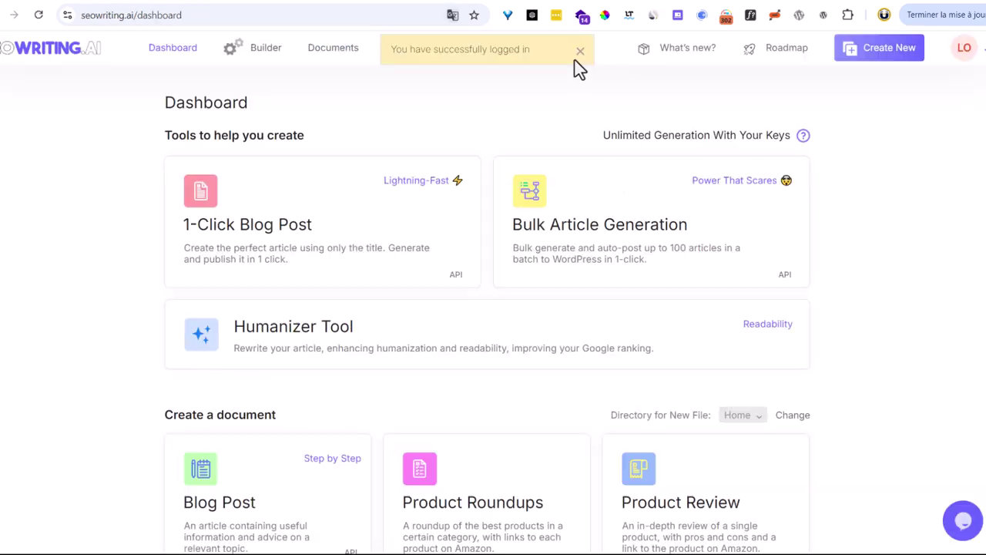
{"action": "left_click", "coordinate": [577, 50]}
Look over the dashboard, open the Documents list and browse the previously generated articles
{"action": "scroll", "coordinate": [560, 259], "scroll_direction": "down", "scroll_amount": 6}
{"action": "scroll", "coordinate": [559, 259], "scroll_direction": "up", "scroll_amount": 6}
{"action": "left_click", "coordinate": [341, 55]}
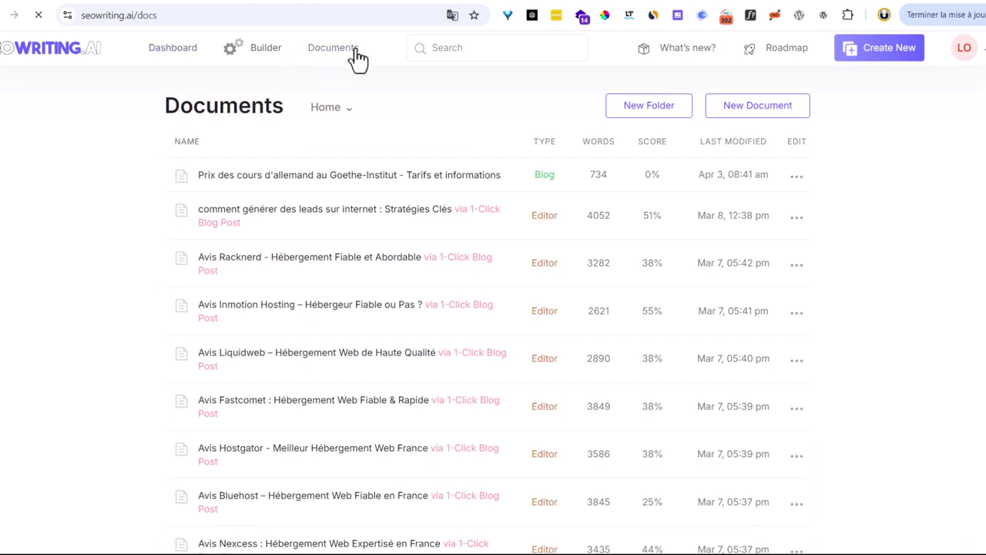
{"action": "scroll", "coordinate": [440, 238], "scroll_direction": "down", "scroll_amount": 8}
{"action": "scroll", "coordinate": [443, 239], "scroll_direction": "down", "scroll_amount": 15}
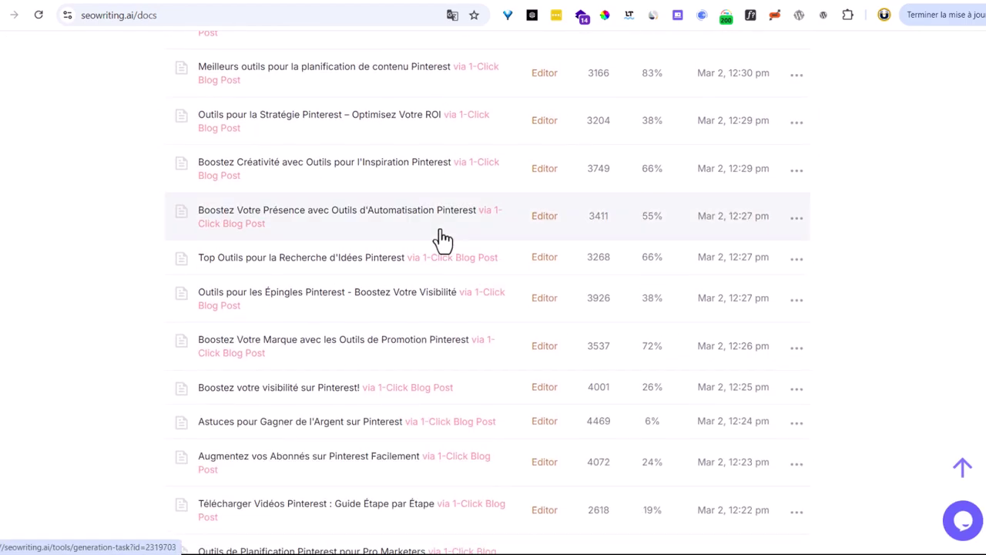
{"action": "scroll", "coordinate": [446, 239], "scroll_direction": "down", "scroll_amount": 7}
{"action": "scroll", "coordinate": [445, 239], "scroll_direction": "up", "scroll_amount": 5}
{"action": "scroll", "coordinate": [446, 239], "scroll_direction": "down", "scroll_amount": 7}
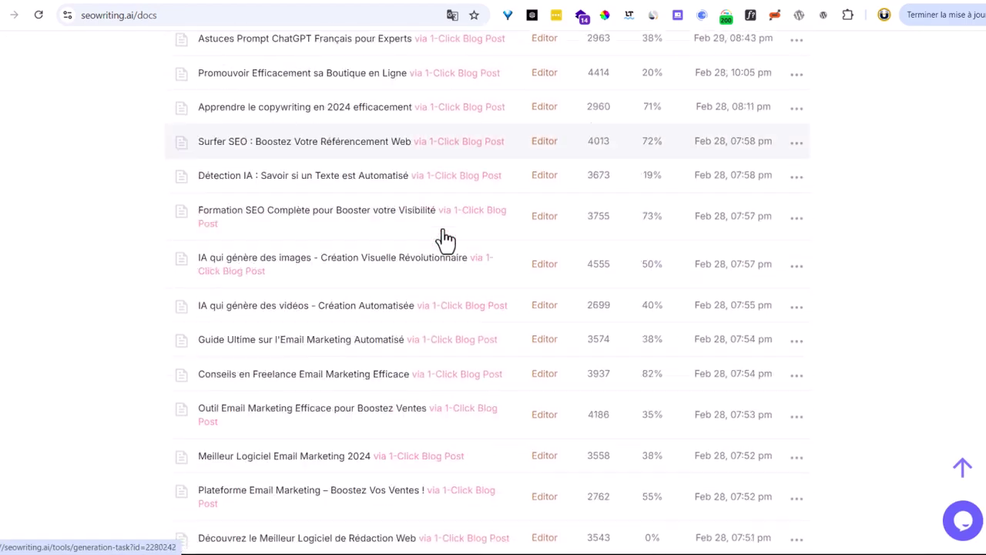
{"action": "scroll", "coordinate": [452, 240], "scroll_direction": "up", "scroll_amount": 7}
{"action": "scroll", "coordinate": [452, 239], "scroll_direction": "up", "scroll_amount": 20}
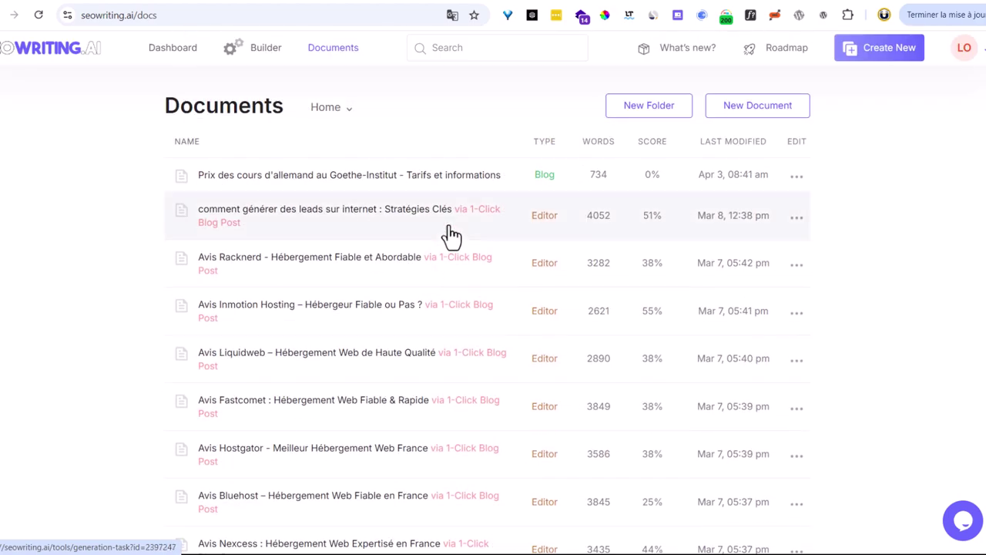
Open the Builder list and look through the generated articles and their publication status
{"action": "left_click", "coordinate": [259, 51]}
{"action": "scroll", "coordinate": [368, 326], "scroll_direction": "down", "scroll_amount": 15}
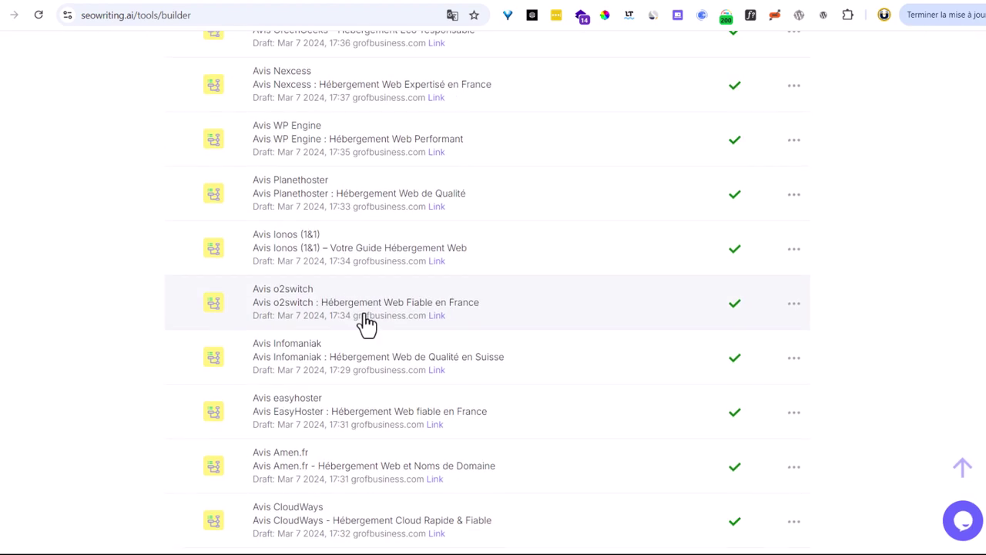
{"action": "scroll", "coordinate": [366, 262], "scroll_direction": "up", "scroll_amount": 15}
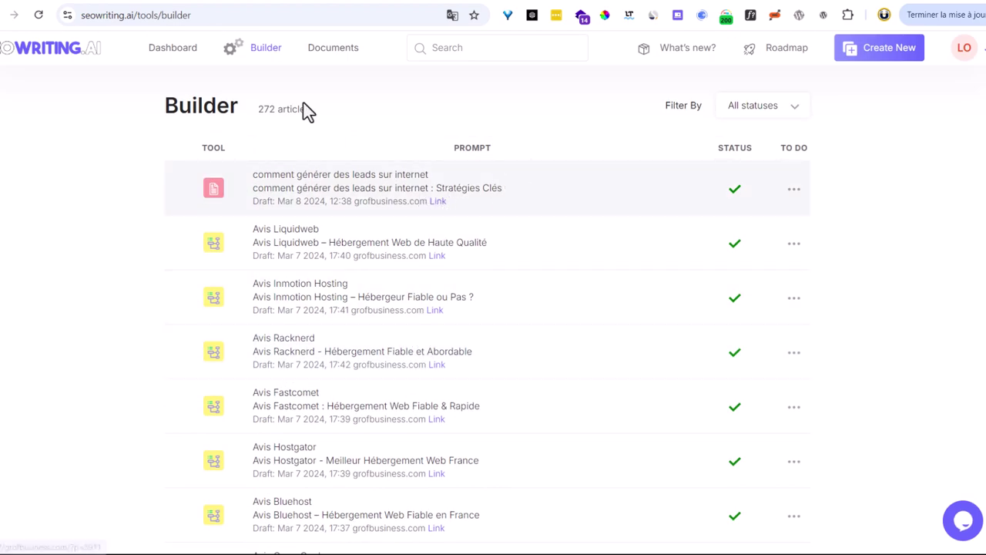
Open the Bulk Article Generation tool from the dashboard, examine its form and return to the dashboard
{"action": "left_click", "coordinate": [174, 53]}
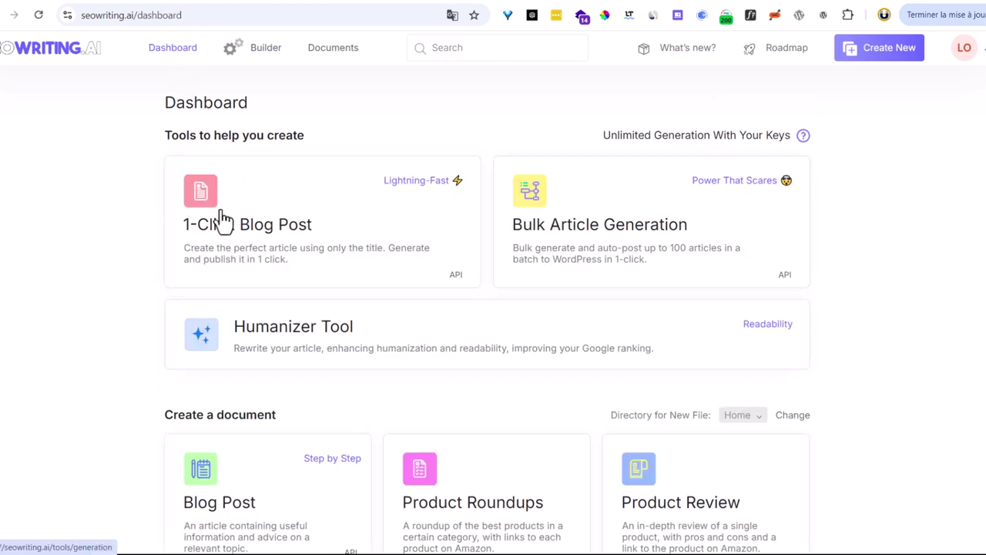
{"action": "left_click", "coordinate": [637, 262]}
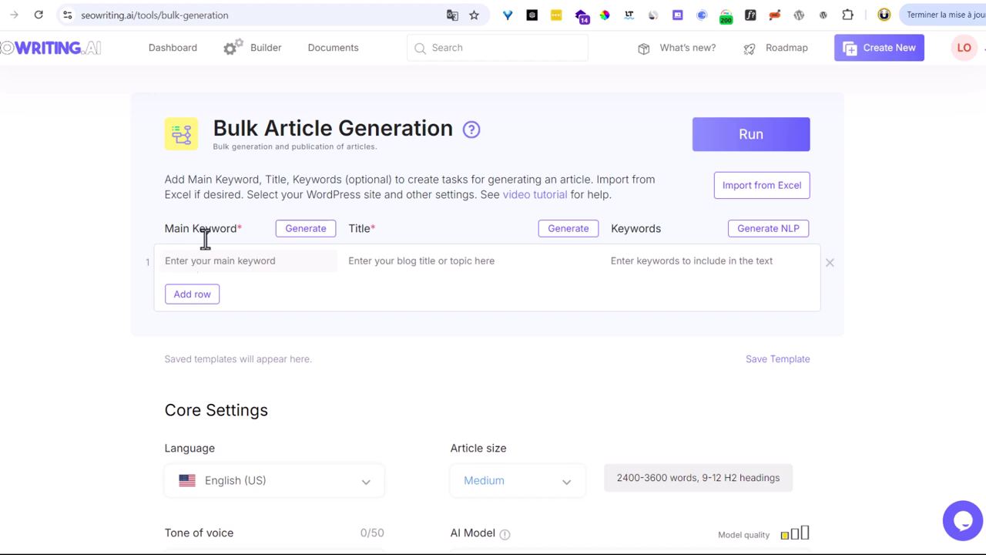
{"action": "left_click", "coordinate": [178, 61]}
Review the dashboard's document types, last documents and plan section
{"action": "scroll", "coordinate": [366, 304], "scroll_direction": "down", "scroll_amount": 2}
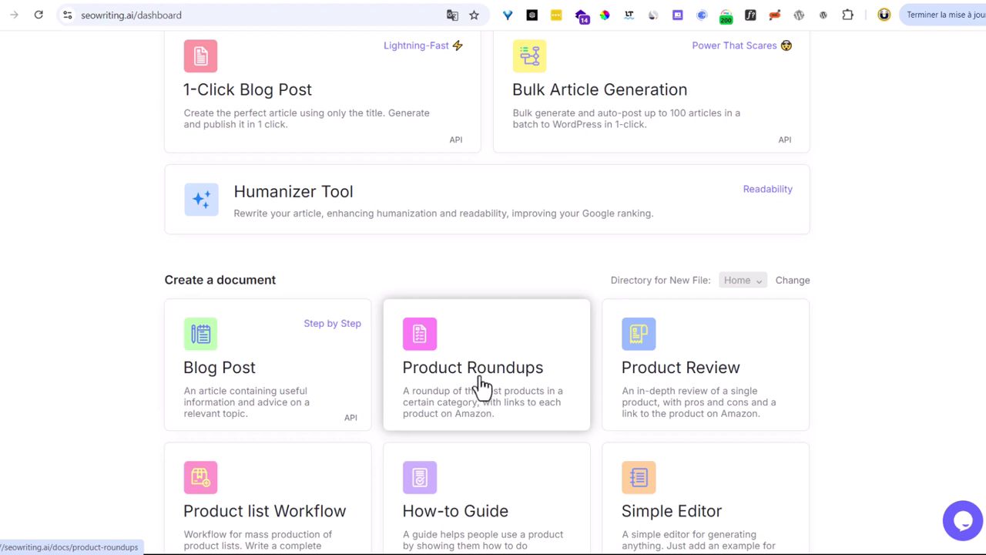
{"action": "scroll", "coordinate": [732, 397], "scroll_direction": "down", "scroll_amount": 2}
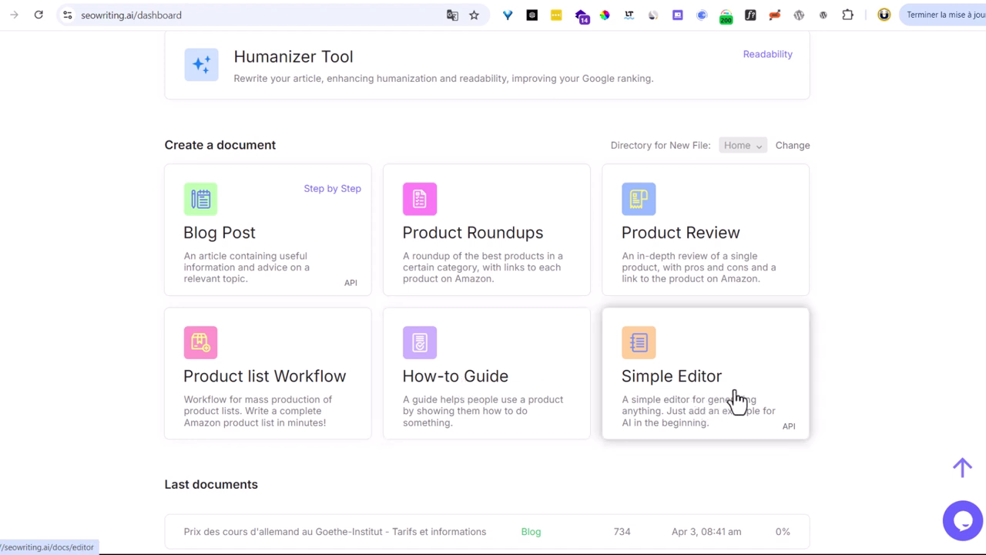
{"action": "scroll", "coordinate": [739, 399], "scroll_direction": "down", "scroll_amount": 5}
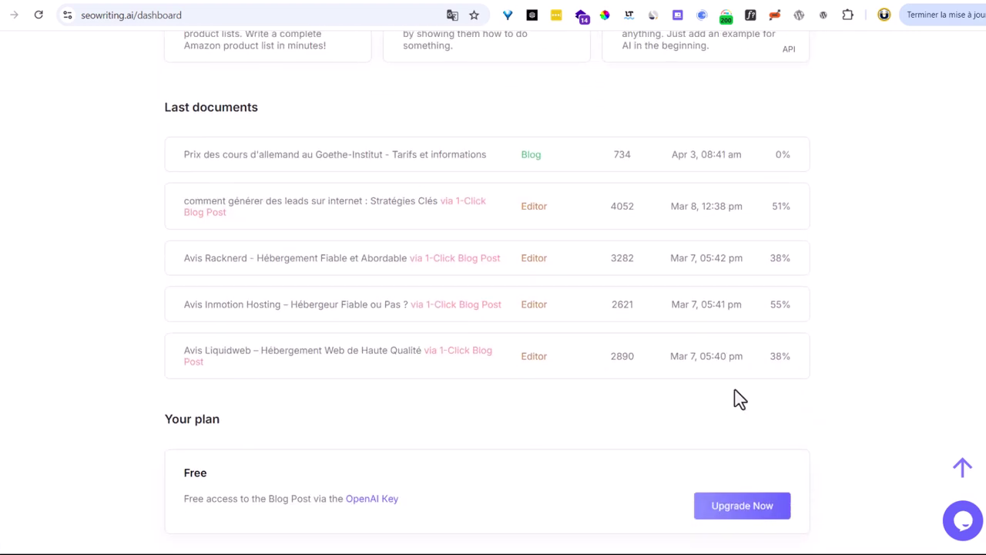
{"action": "scroll", "coordinate": [736, 397], "scroll_direction": "up", "scroll_amount": 8}
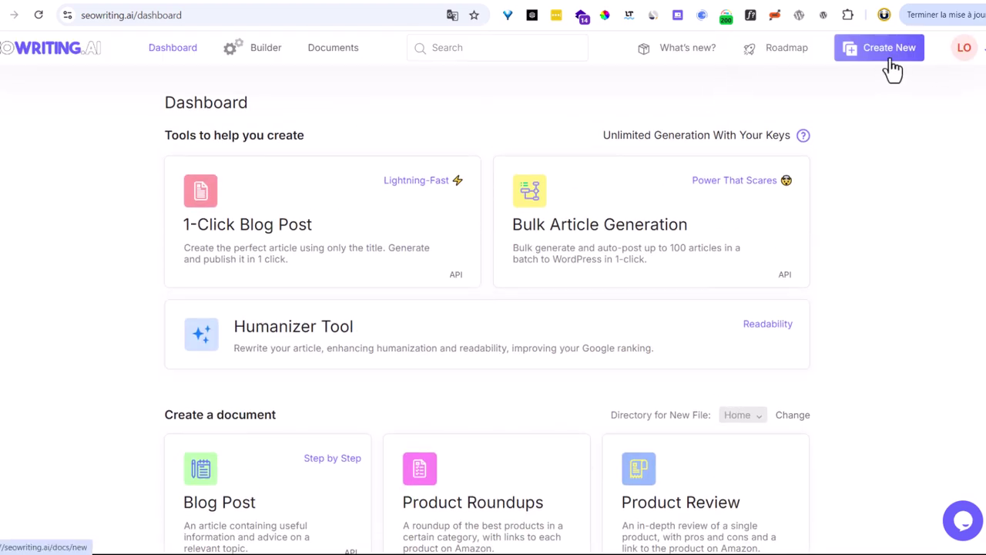
Open the account's Integrations settings and examine the WordPress, OpenAI and Anthropic API key sections
{"action": "left_click", "coordinate": [967, 52]}
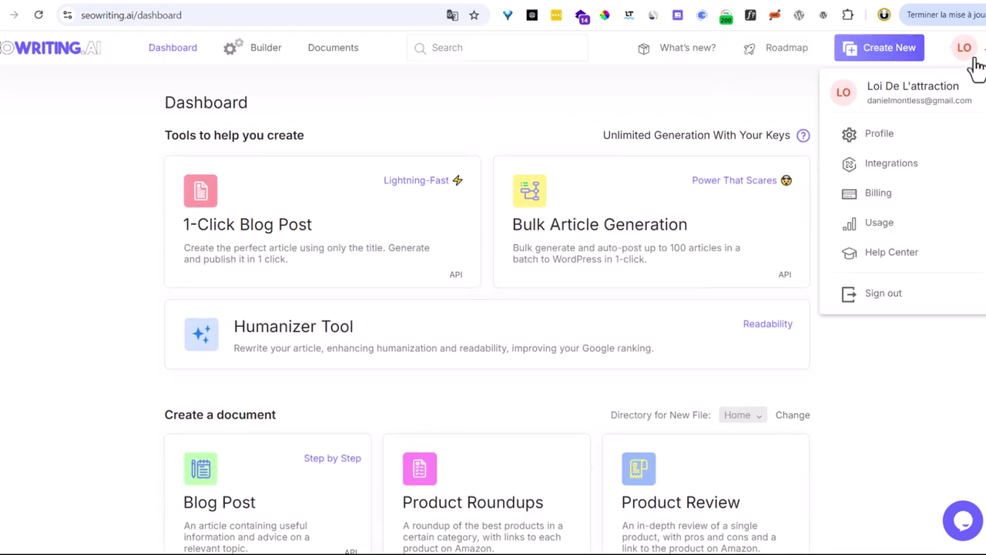
{"action": "left_click", "coordinate": [883, 169]}
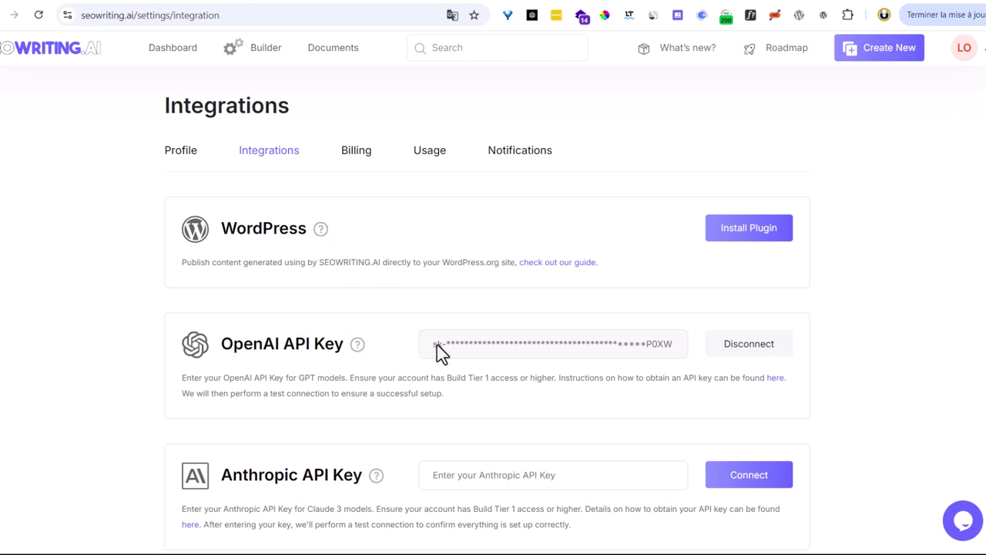
{"action": "left_click_drag", "start_coordinate": [434, 345], "coordinate": [630, 344]}
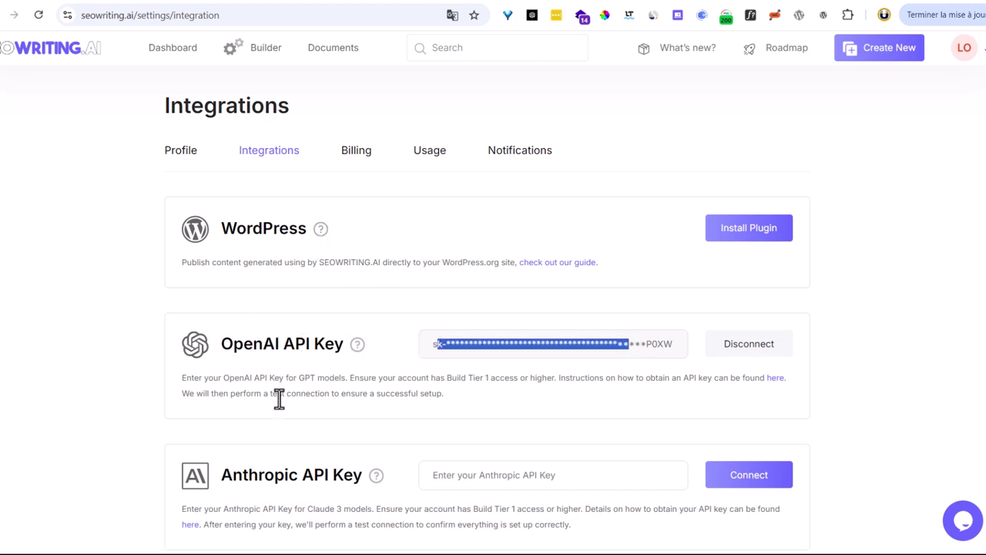
{"action": "scroll", "coordinate": [331, 449], "scroll_direction": "down", "scroll_amount": 1}
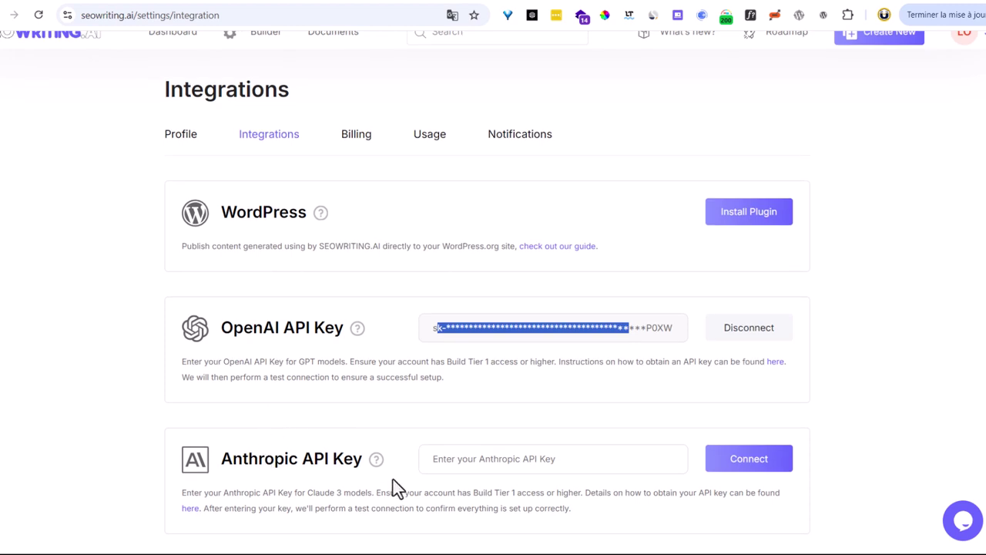
Open the subscription plans from the billing settings and compare the Starter price under yearly and monthly billing, leaving monthly selected
{"action": "left_click", "coordinate": [356, 137]}
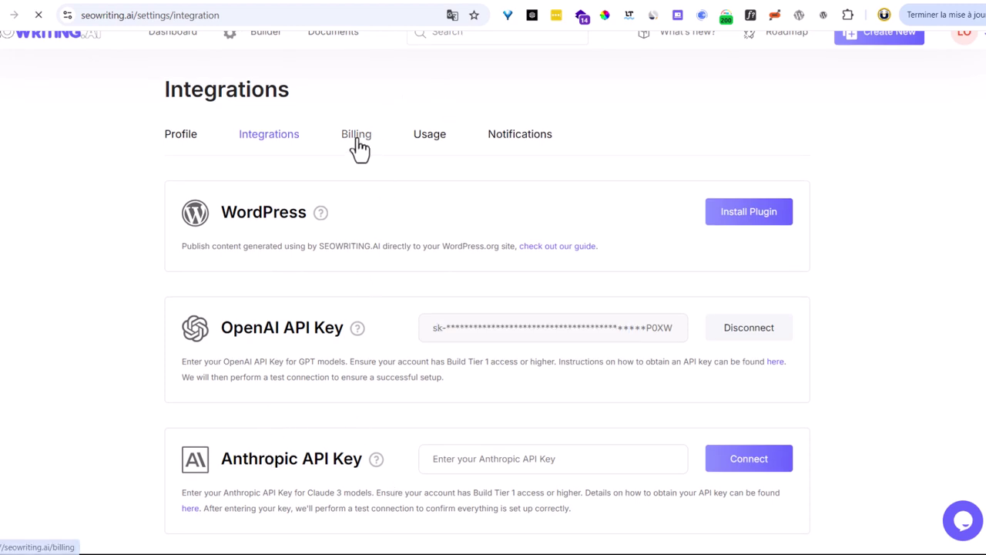
{"action": "left_click", "coordinate": [769, 219]}
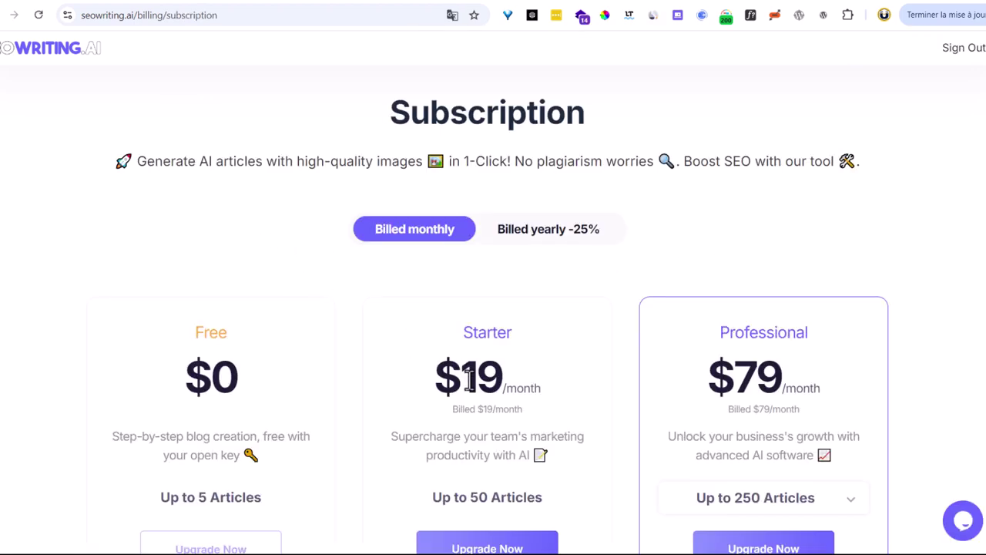
{"action": "left_click_drag", "start_coordinate": [471, 379], "coordinate": [520, 383]}
{"action": "left_click", "coordinate": [542, 240]}
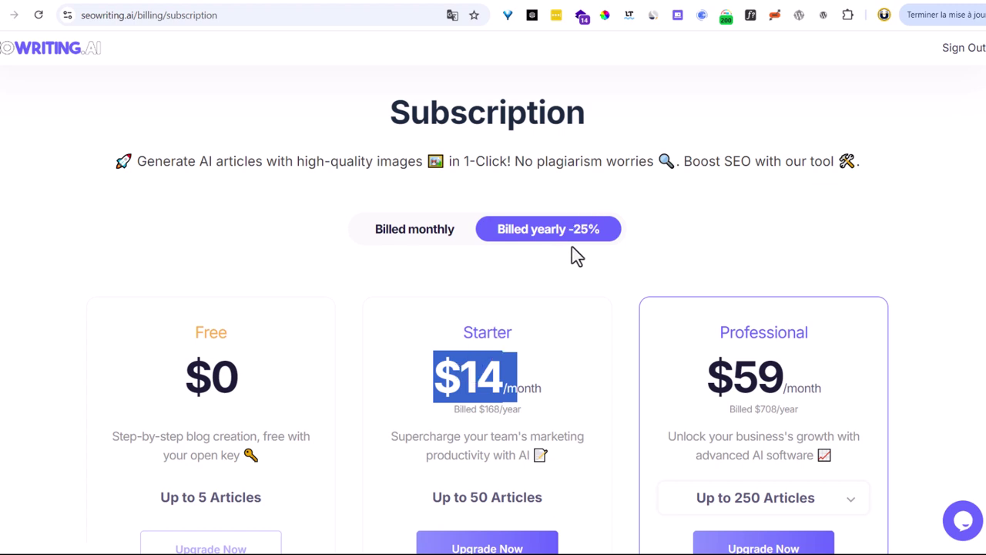
{"action": "scroll", "coordinate": [727, 366], "scroll_direction": "down", "scroll_amount": 3}
{"action": "scroll", "coordinate": [510, 258], "scroll_direction": "up", "scroll_amount": 2}
{"action": "left_click_drag", "start_coordinate": [424, 317], "coordinate": [561, 320]}
{"action": "left_click", "coordinate": [402, 165]}
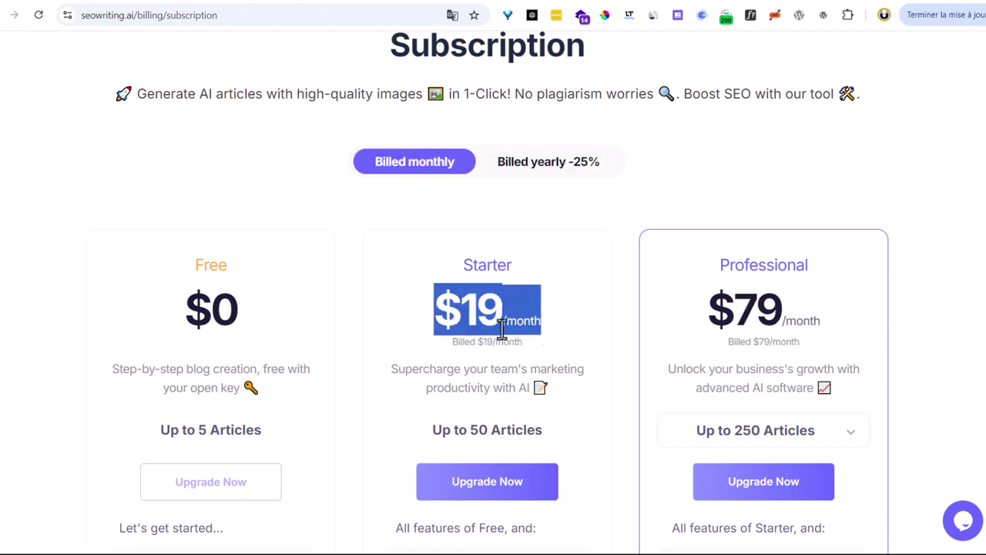
{"action": "scroll", "coordinate": [570, 351], "scroll_direction": "up", "scroll_amount": 1}
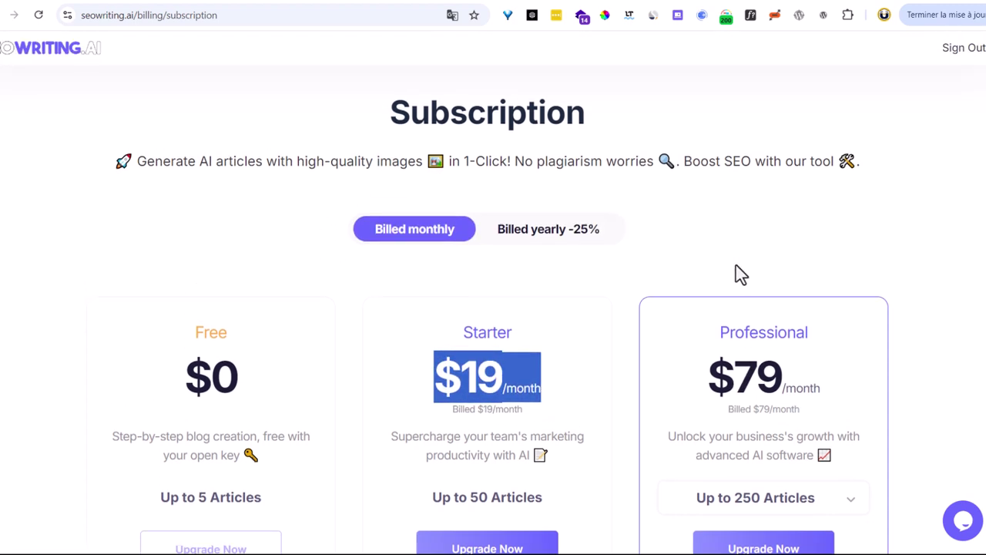
Return to the dashboard and open the 1-Click Blog Post tool at its main keyword field
{"action": "left_click", "coordinate": [54, 51]}
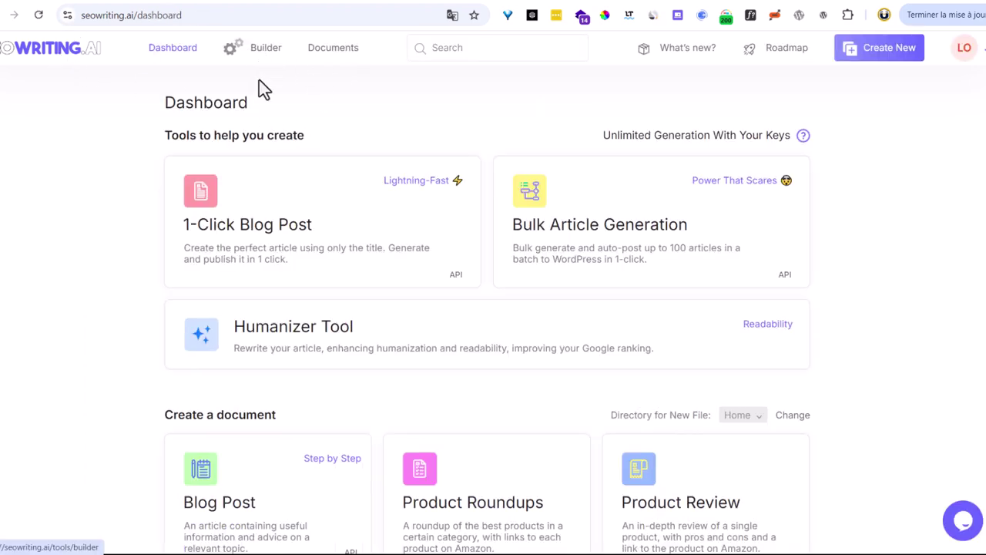
{"action": "left_click", "coordinate": [231, 212]}
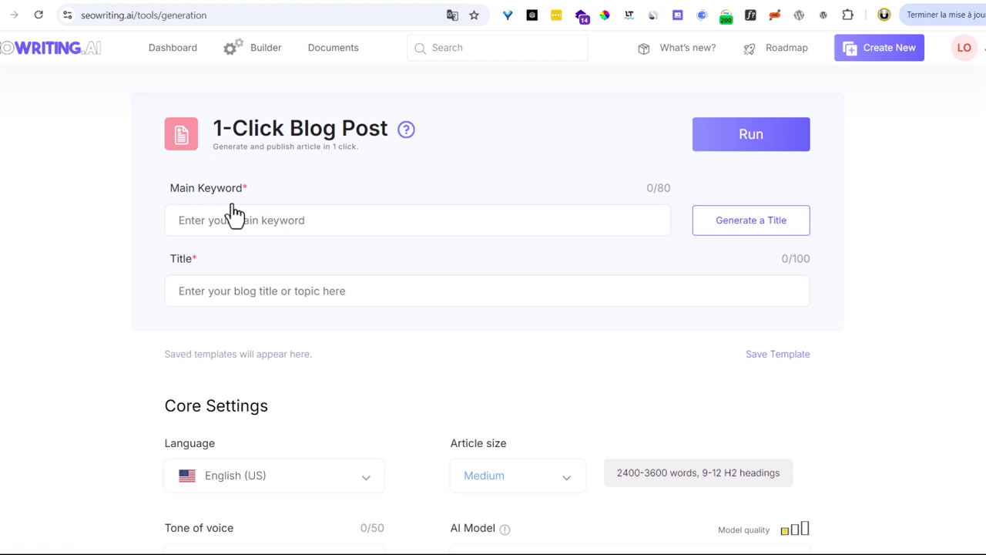
{"action": "left_click", "coordinate": [229, 223]}
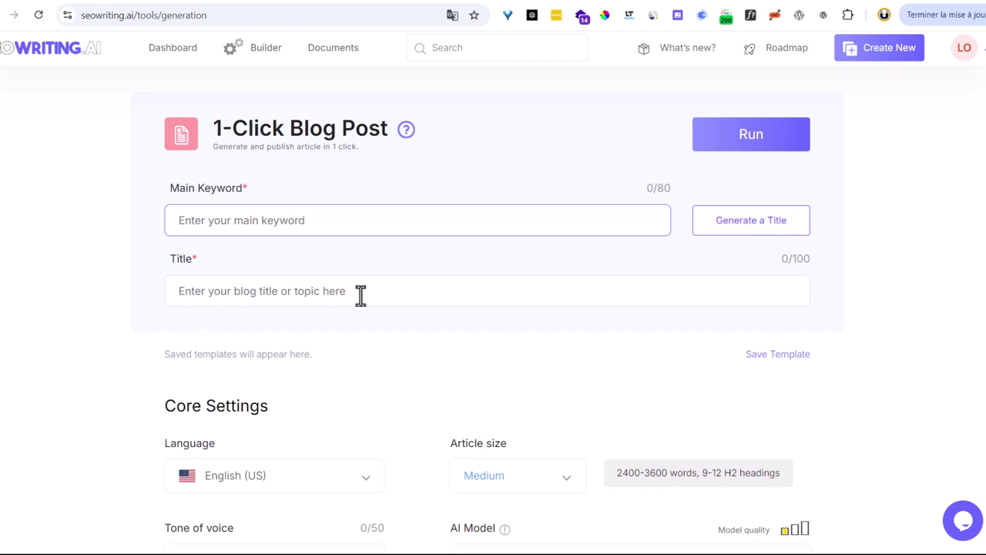
Set the article language to French in the Core Settings
{"action": "scroll", "coordinate": [360, 296], "scroll_direction": "down", "scroll_amount": 3}
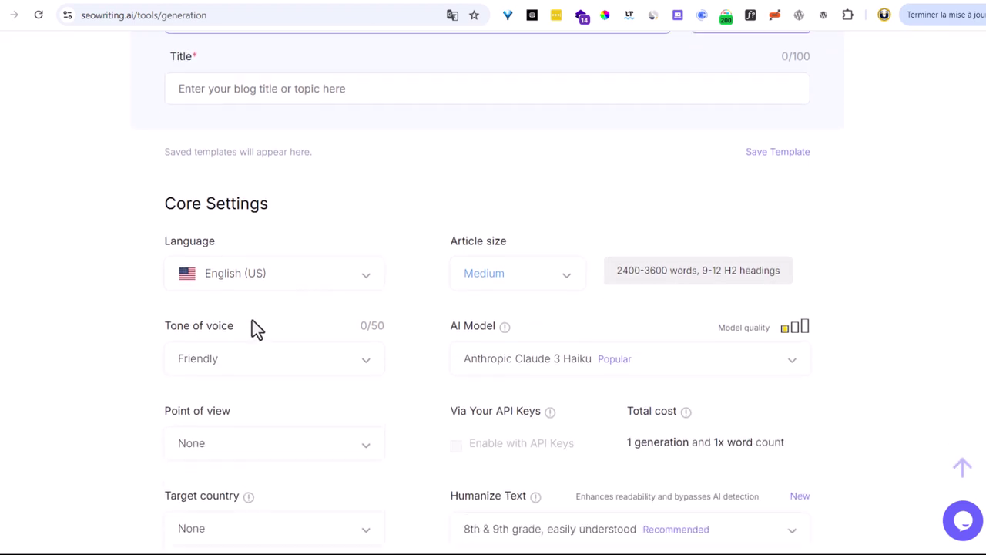
{"action": "left_click", "coordinate": [249, 282]}
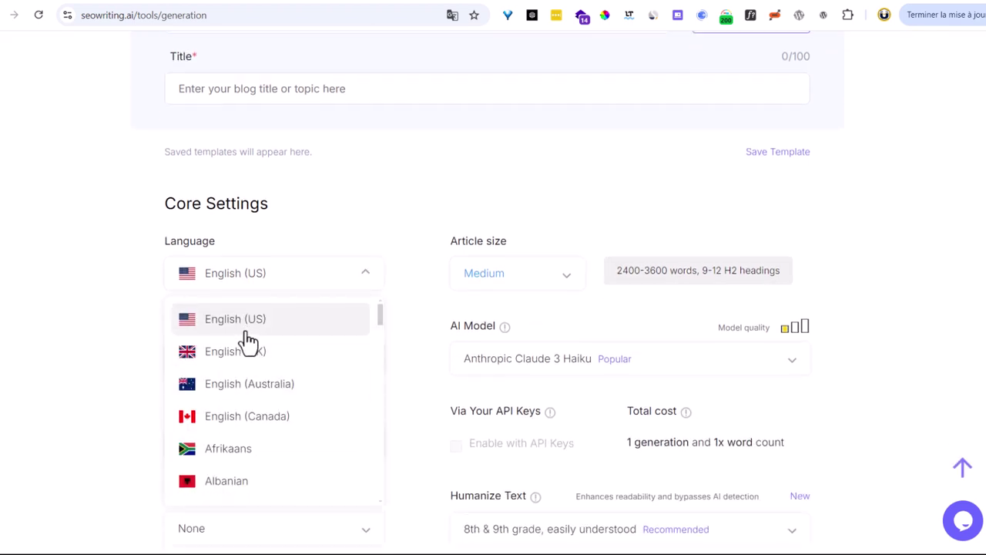
{"action": "scroll", "coordinate": [262, 424], "scroll_direction": "down", "scroll_amount": 5}
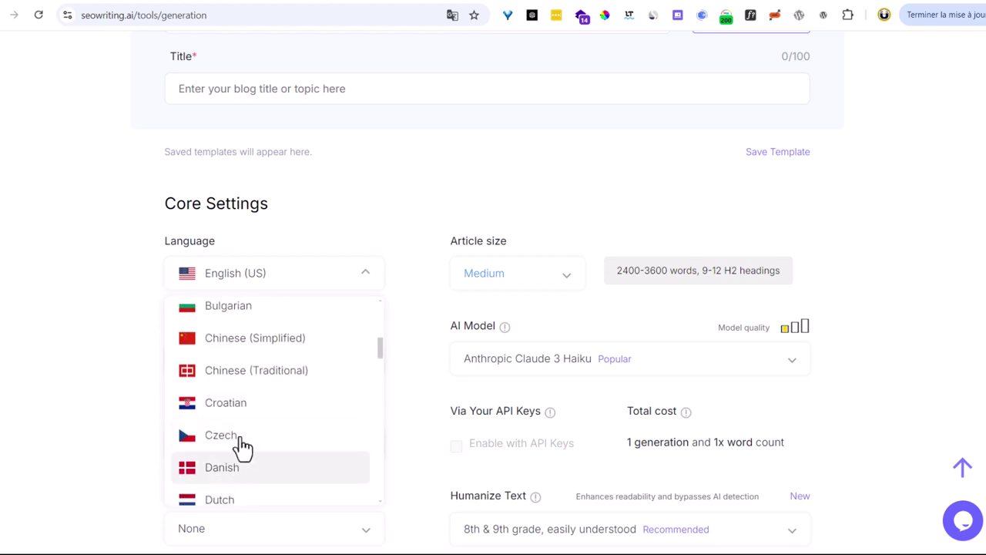
{"action": "scroll", "coordinate": [235, 443], "scroll_direction": "down", "scroll_amount": 2}
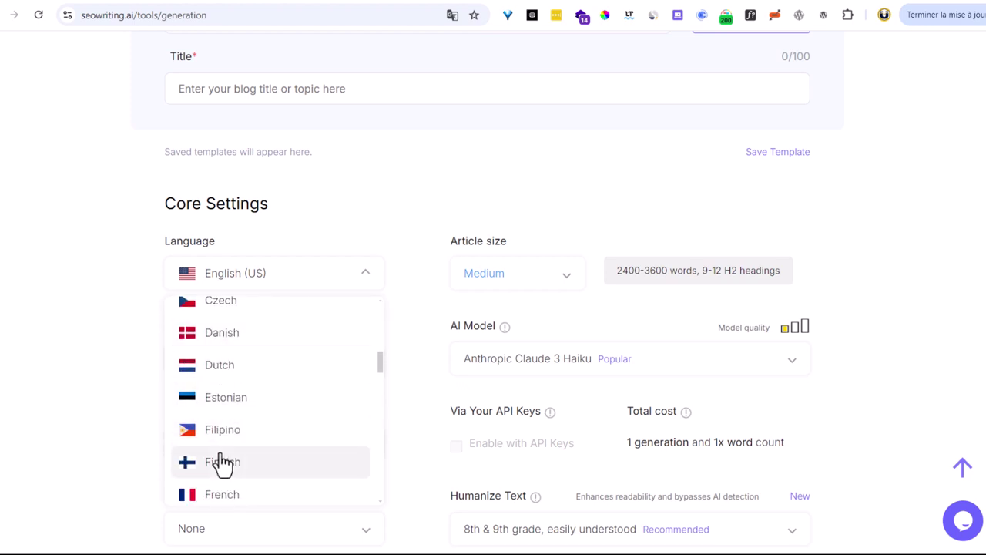
{"action": "left_click", "coordinate": [222, 497]}
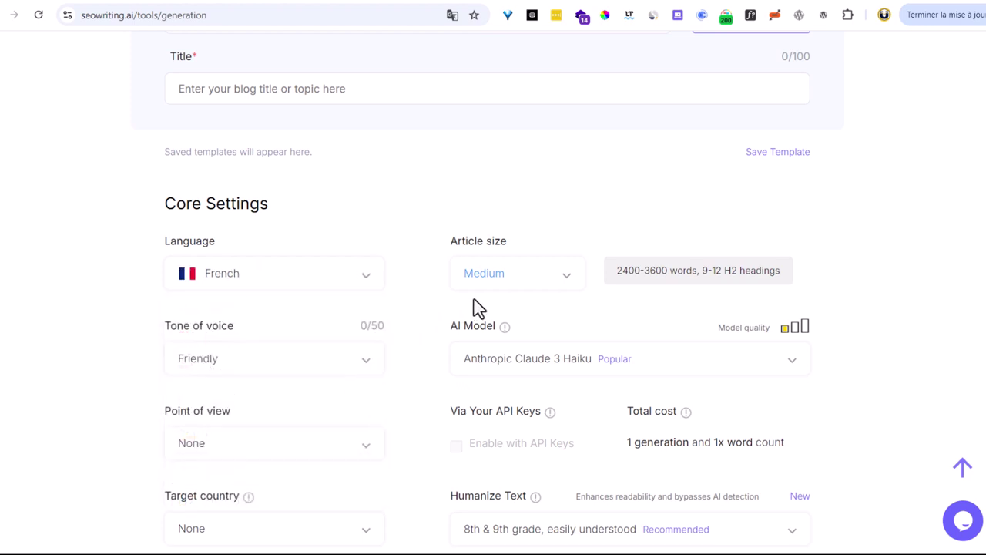
Set the tone of voice to Professional and check the point of view options, leaving None selected
{"action": "left_click", "coordinate": [262, 370]}
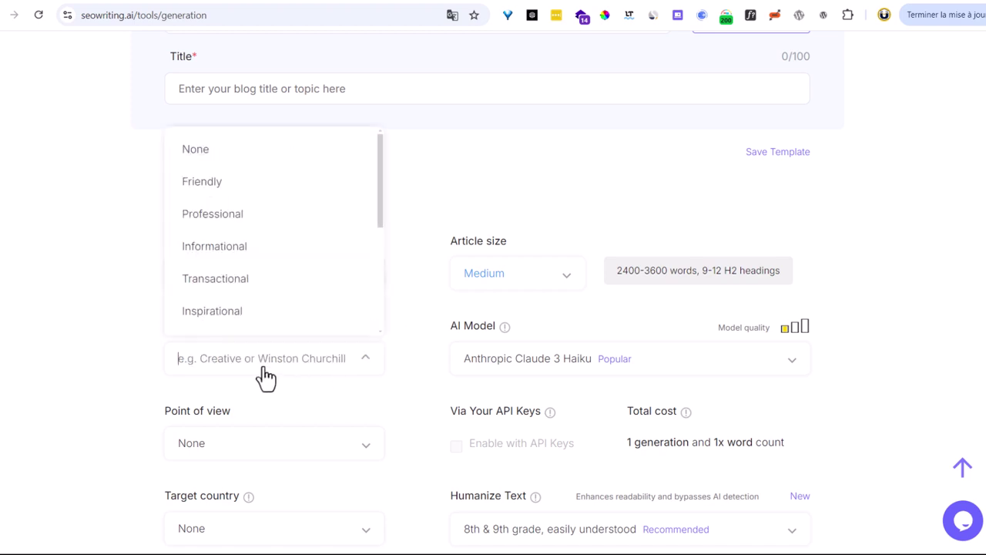
{"action": "left_click", "coordinate": [242, 222]}
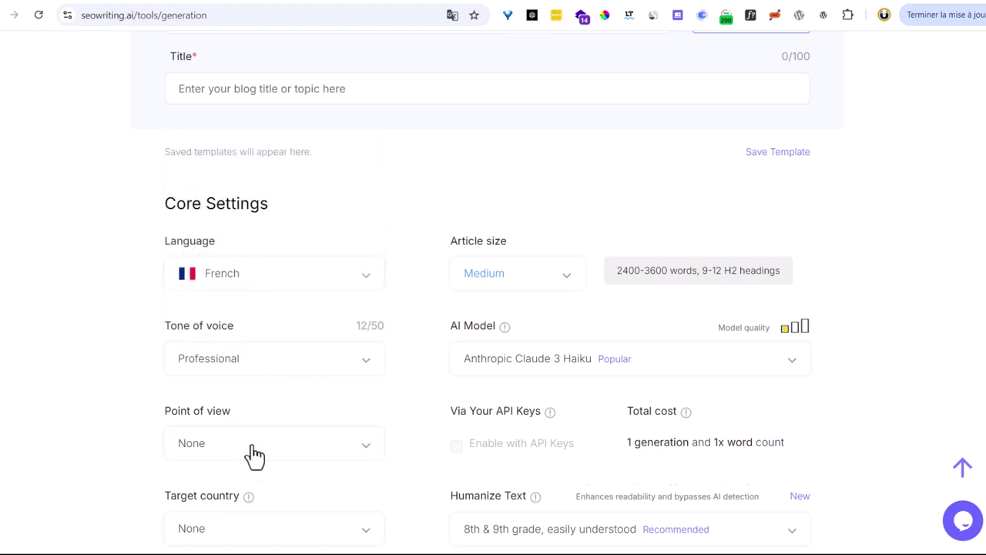
{"action": "scroll", "coordinate": [254, 456], "scroll_direction": "down", "scroll_amount": 2}
{"action": "left_click", "coordinate": [257, 322]}
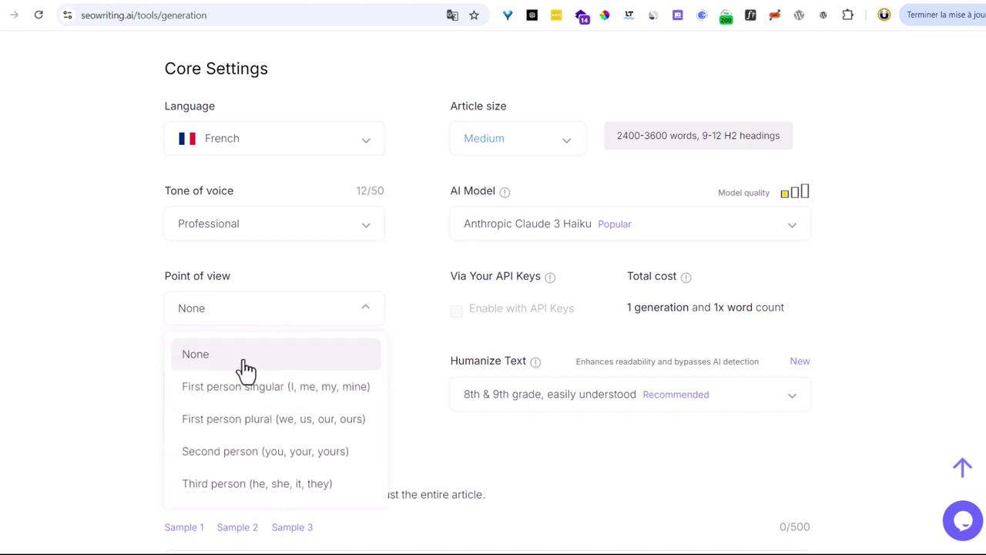
{"action": "left_click", "coordinate": [144, 389]}
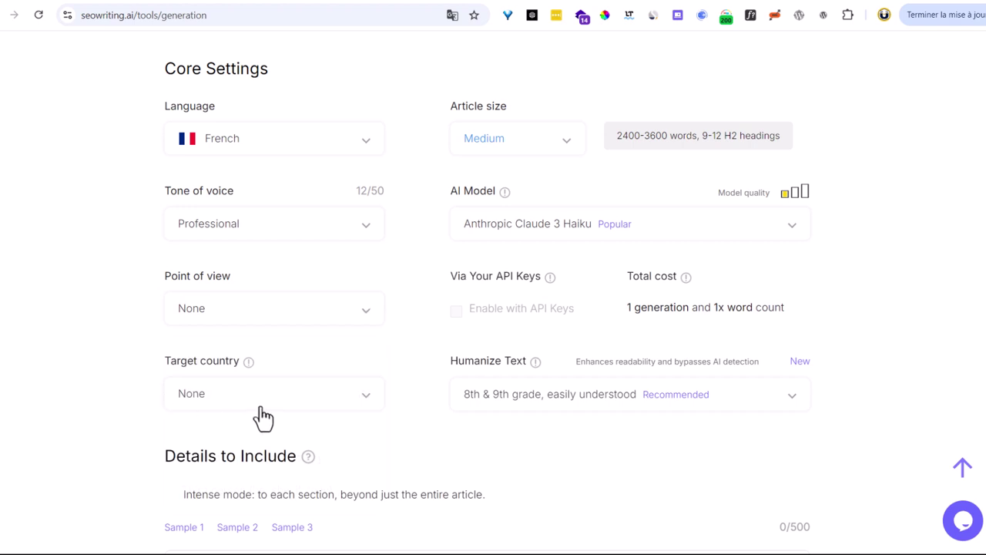
Set the article's target country to France
{"action": "left_click", "coordinate": [262, 408]}
{"action": "scroll", "coordinate": [288, 313], "scroll_direction": "down", "scroll_amount": 10}
{"action": "scroll", "coordinate": [288, 313], "scroll_direction": "up", "scroll_amount": 10}
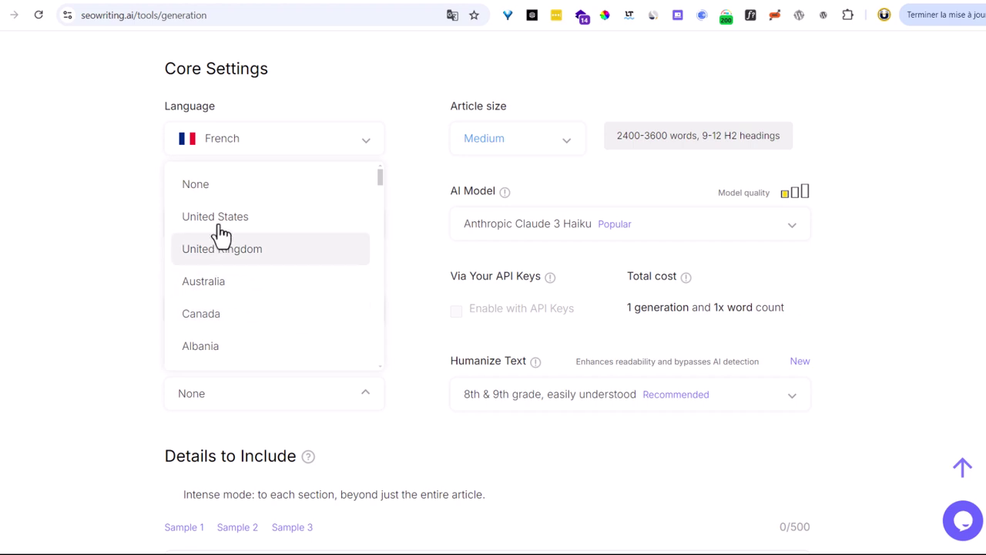
{"action": "scroll", "coordinate": [231, 339], "scroll_direction": "up", "scroll_amount": 1}
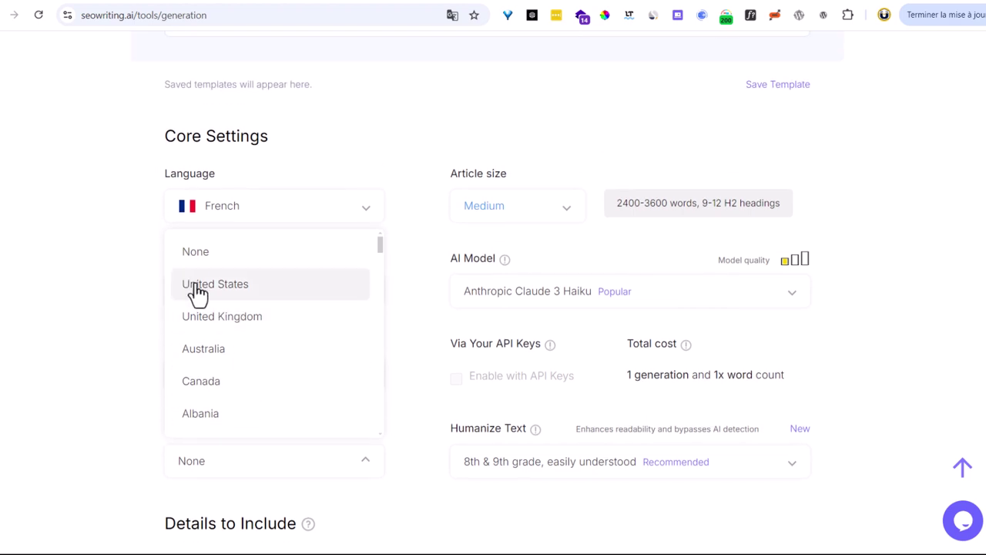
{"action": "scroll", "coordinate": [245, 308], "scroll_direction": "down", "scroll_amount": 1}
{"action": "scroll", "coordinate": [247, 320], "scroll_direction": "down", "scroll_amount": 20}
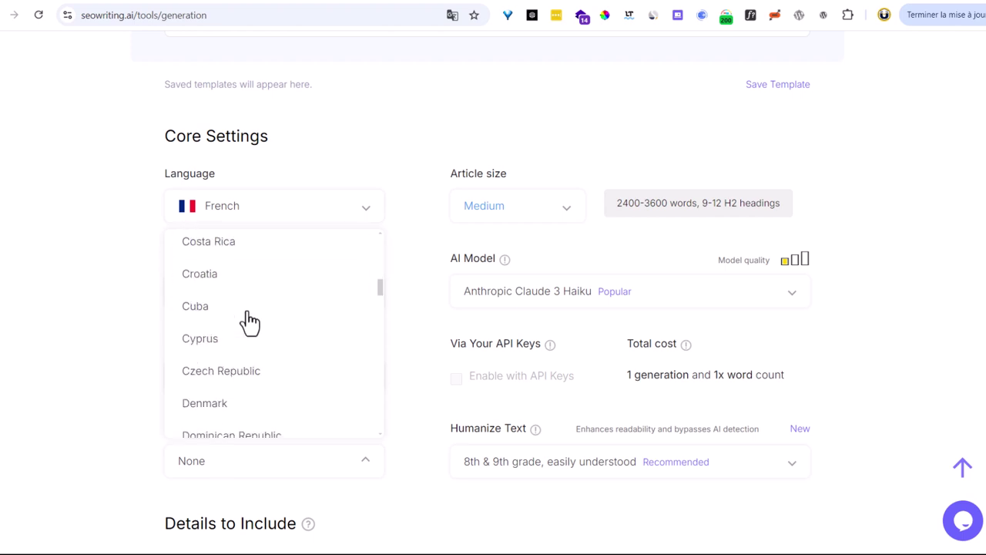
{"action": "scroll", "coordinate": [251, 323], "scroll_direction": "down", "scroll_amount": 2}
{"action": "scroll", "coordinate": [249, 324], "scroll_direction": "up", "scroll_amount": 10}
{"action": "scroll", "coordinate": [251, 322], "scroll_direction": "up", "scroll_amount": 5}
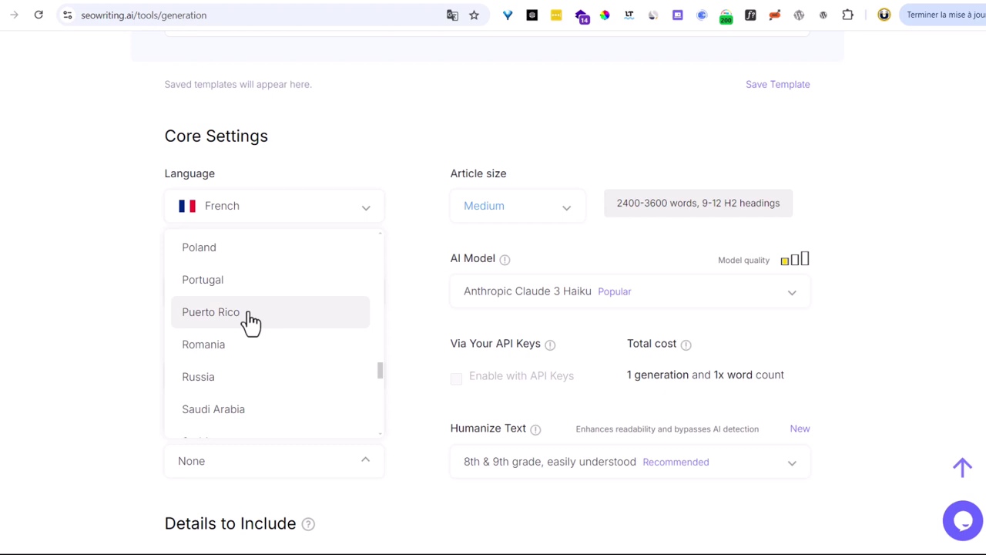
{"action": "scroll", "coordinate": [257, 368], "scroll_direction": "up", "scroll_amount": 2}
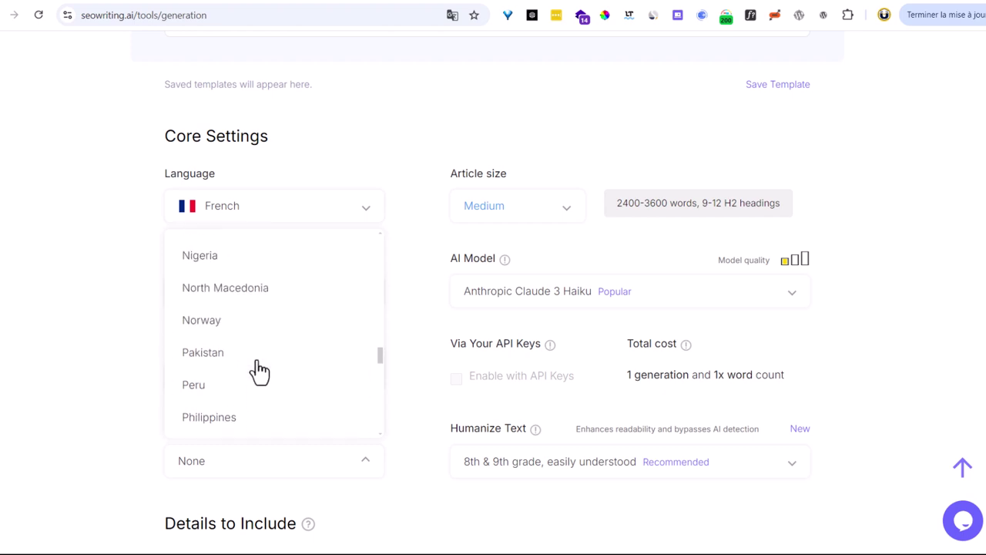
{"action": "scroll", "coordinate": [259, 370], "scroll_direction": "up", "scroll_amount": 1}
{"action": "scroll", "coordinate": [259, 370], "scroll_direction": "up", "scroll_amount": 2}
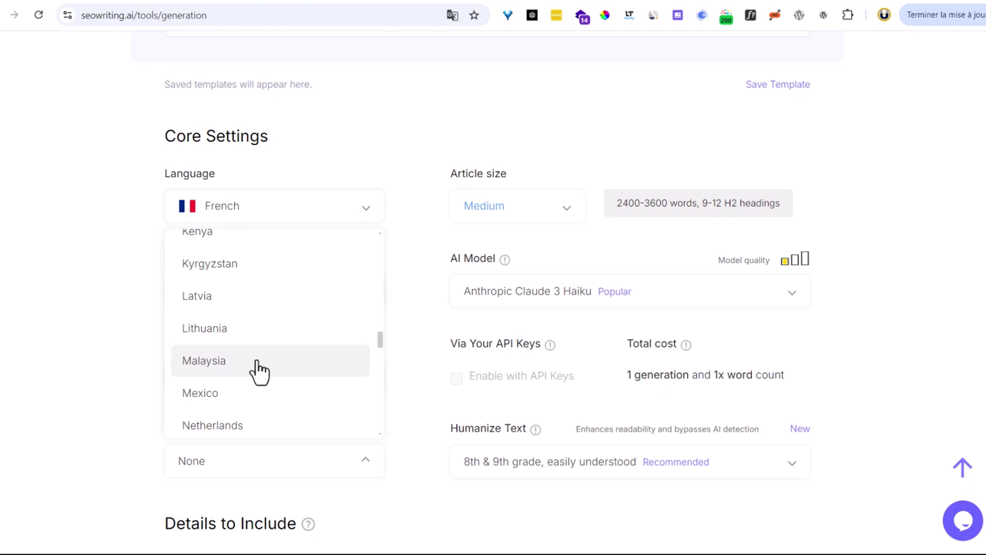
{"action": "scroll", "coordinate": [260, 370], "scroll_direction": "up", "scroll_amount": 2}
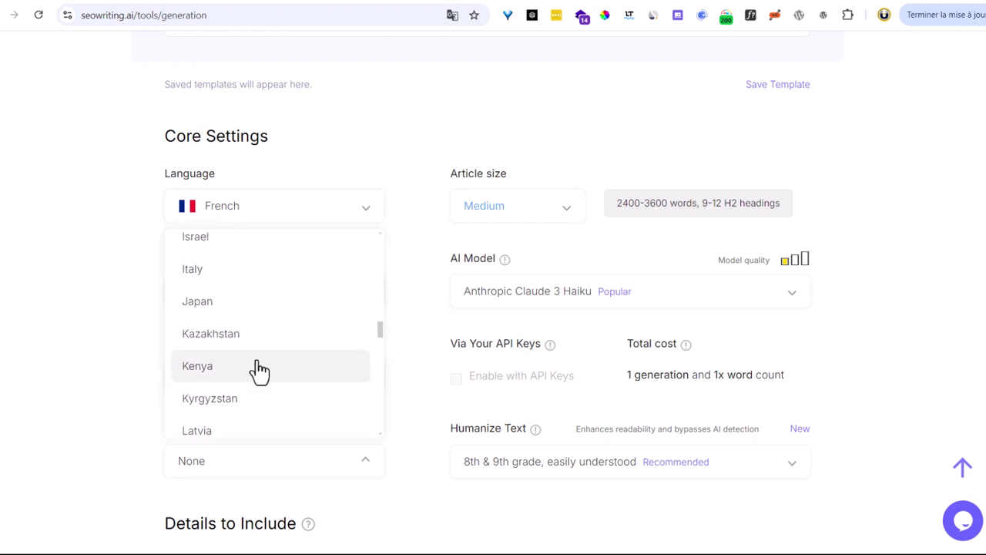
{"action": "scroll", "coordinate": [260, 370], "scroll_direction": "up", "scroll_amount": 3}
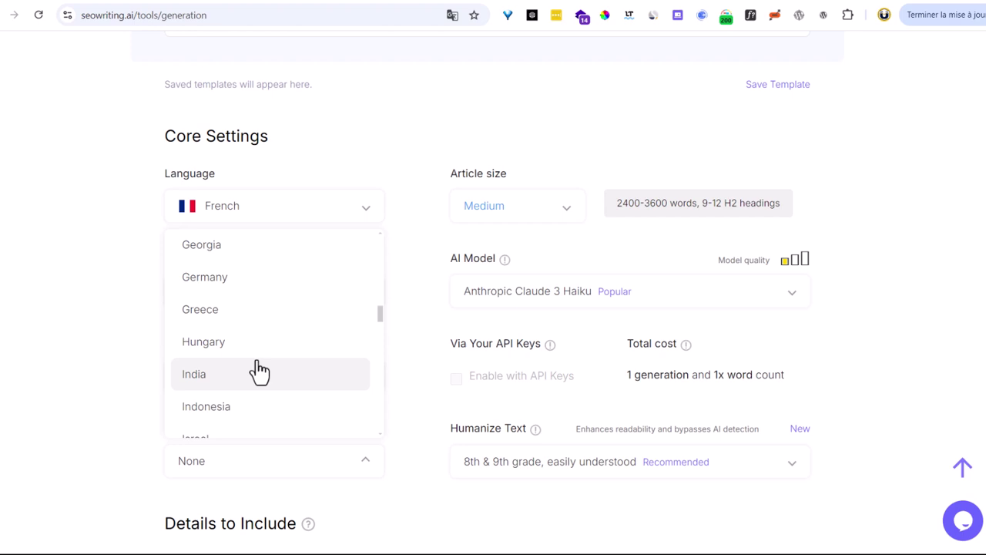
{"action": "scroll", "coordinate": [258, 370], "scroll_direction": "up", "scroll_amount": 3}
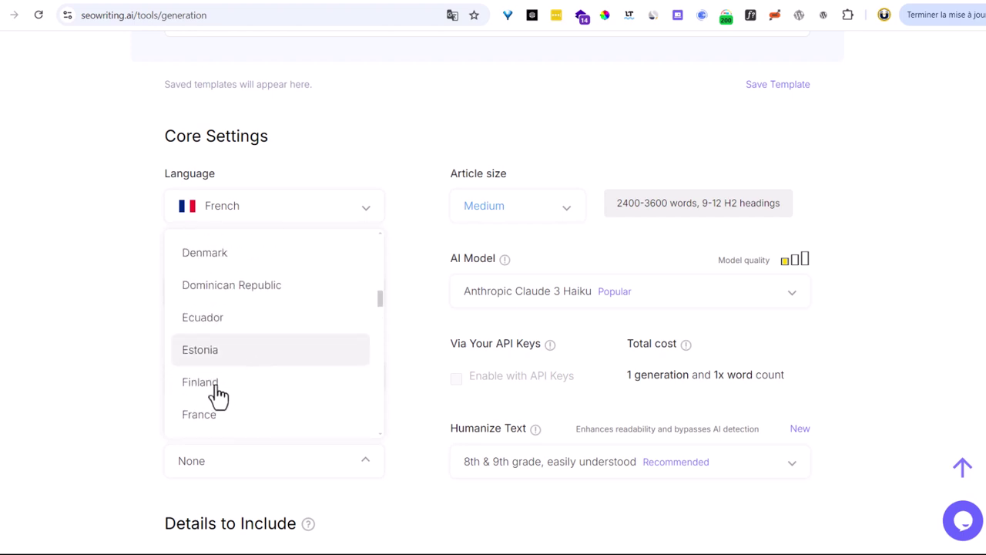
{"action": "left_click", "coordinate": [219, 424]}
Review the article size options with their word ranges and set the article size to Small
{"action": "scroll", "coordinate": [342, 423], "scroll_direction": "down", "scroll_amount": 2}
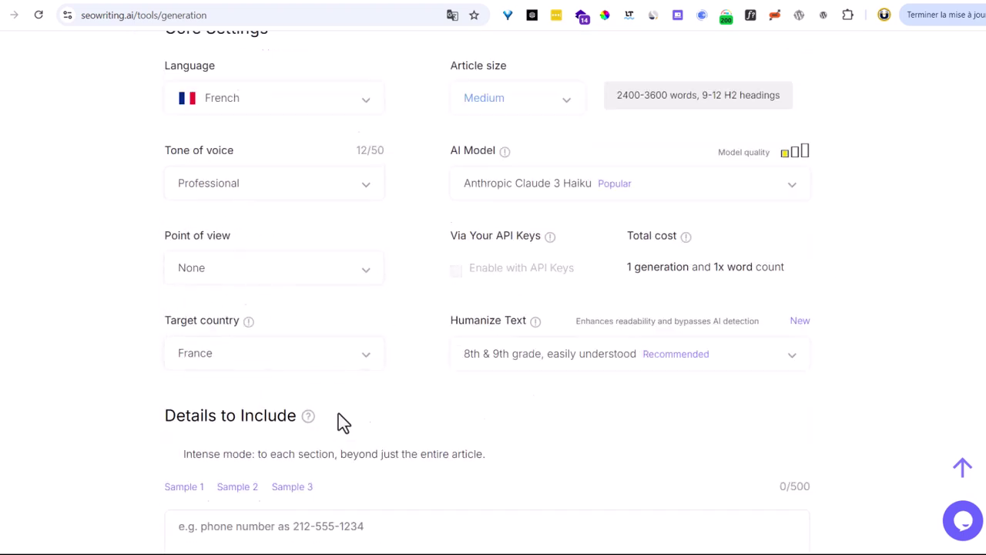
{"action": "scroll", "coordinate": [597, 370], "scroll_direction": "up", "scroll_amount": 3}
{"action": "left_click", "coordinate": [527, 285]}
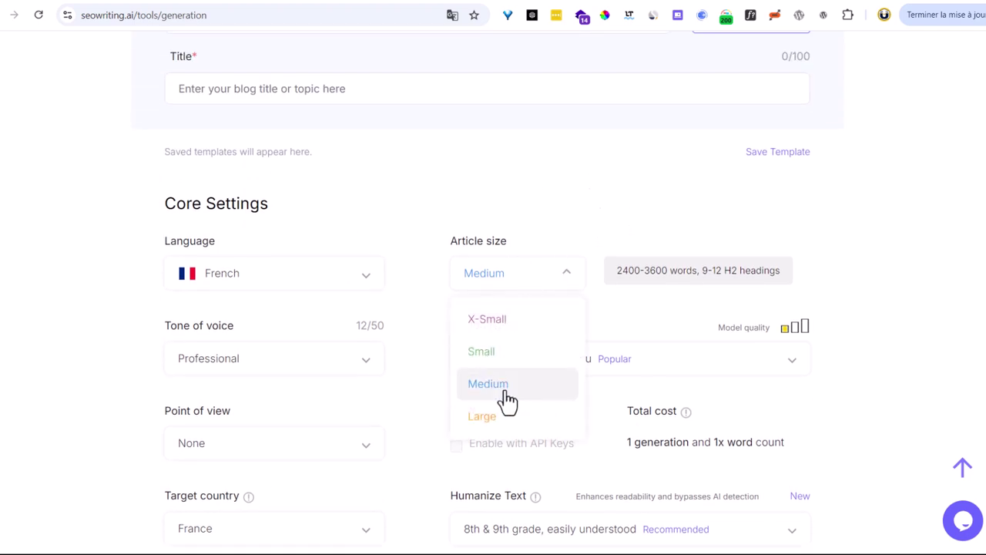
{"action": "left_click_drag", "start_coordinate": [649, 275], "coordinate": [682, 269]}
{"action": "left_click", "coordinate": [515, 279]}
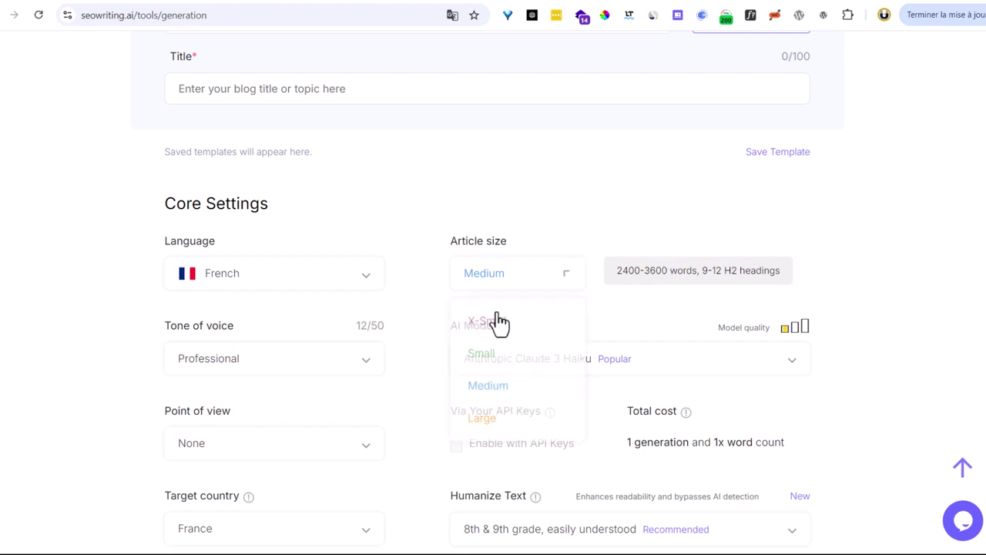
{"action": "left_click", "coordinate": [487, 354]}
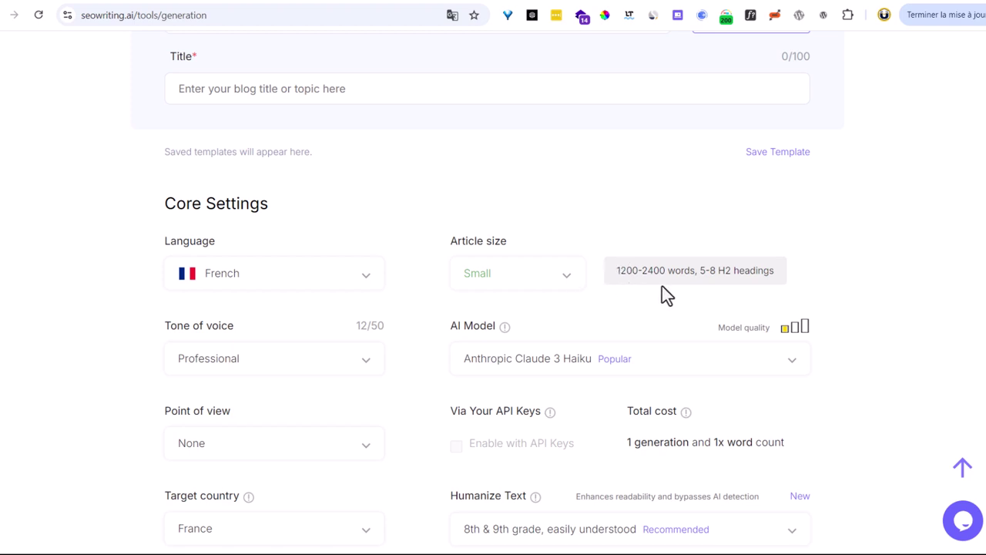
Review the available AI models and the readability levels offered for Humanize Text without choosing another option
{"action": "left_click", "coordinate": [474, 359]}
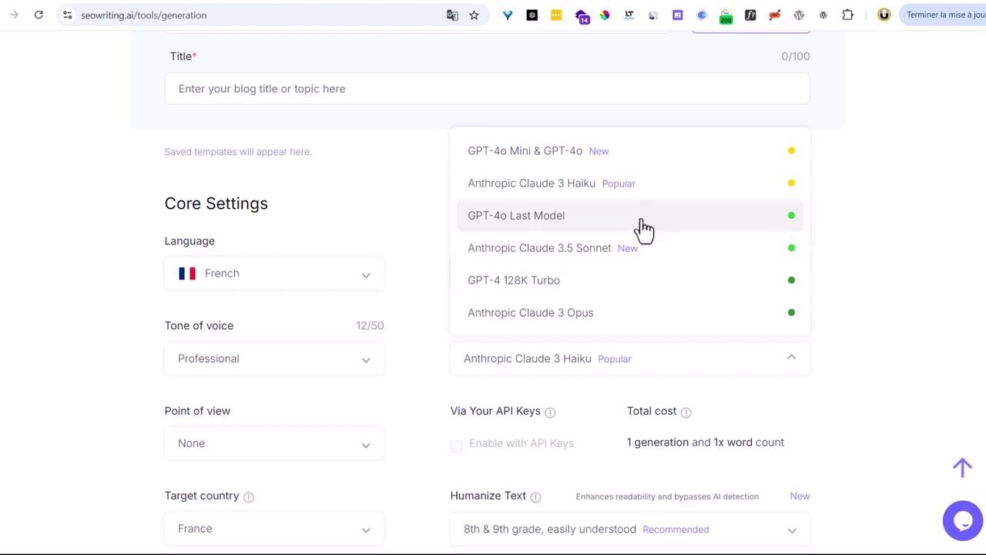
{"action": "left_click", "coordinate": [857, 339]}
{"action": "scroll", "coordinate": [796, 348], "scroll_direction": "down", "scroll_amount": 2}
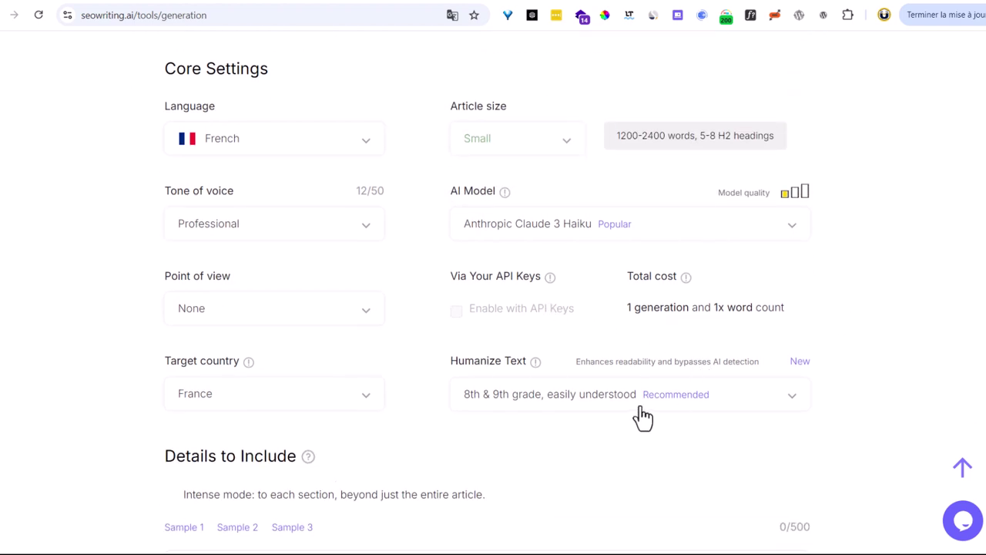
{"action": "left_click_drag", "start_coordinate": [451, 362], "coordinate": [531, 359]}
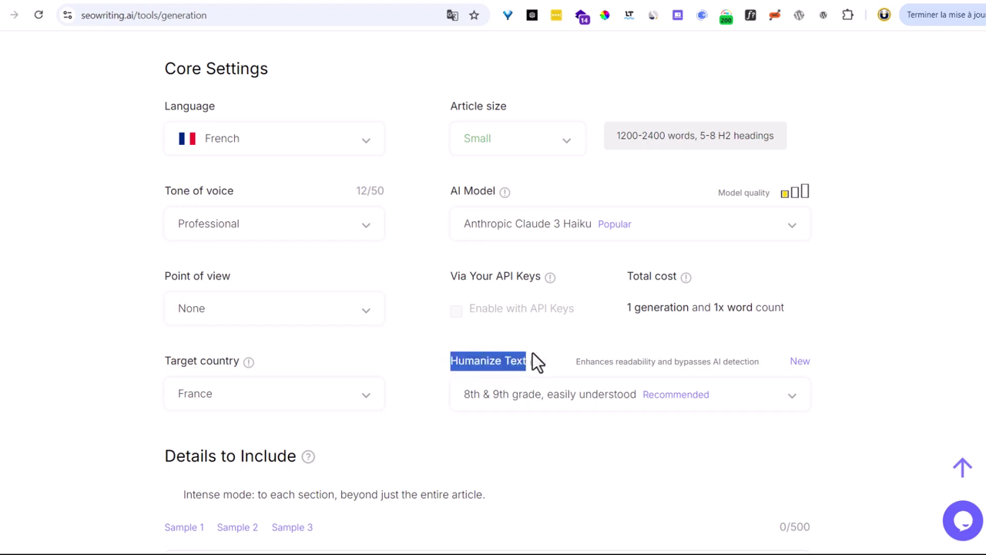
{"action": "left_click", "coordinate": [553, 402]}
{"action": "scroll", "coordinate": [647, 362], "scroll_direction": "down", "scroll_amount": 4}
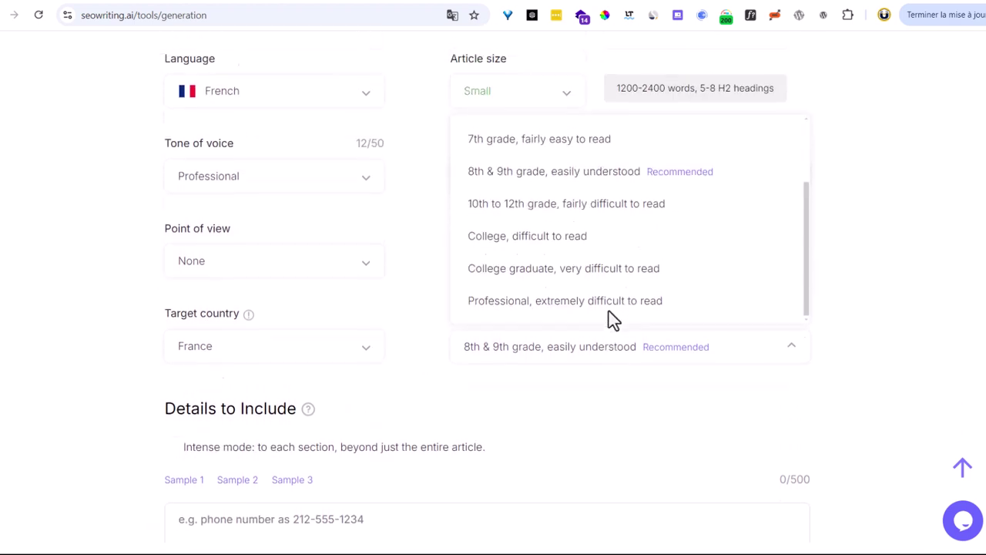
{"action": "left_click", "coordinate": [847, 381]}
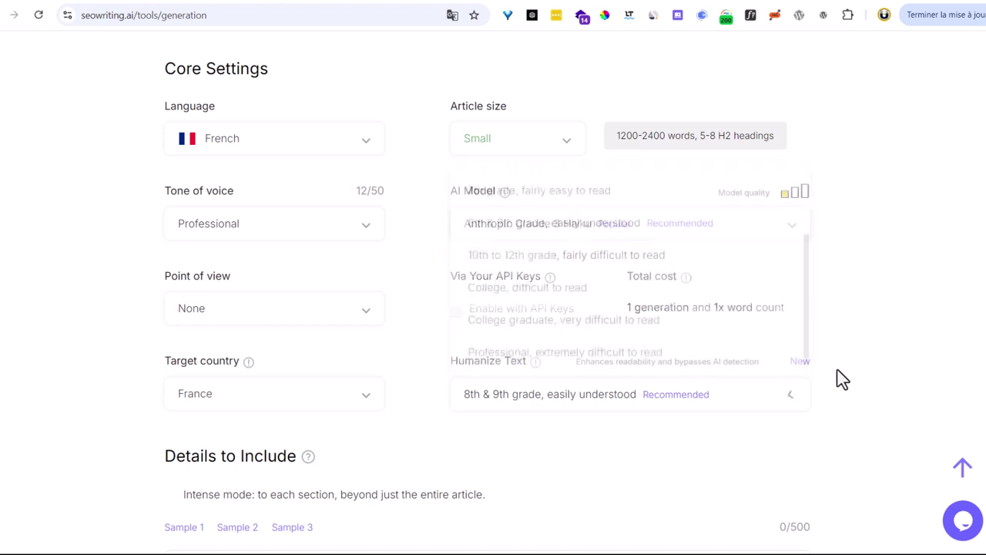
Examine the Details to Include section and place the cursor in its empty text field
{"action": "scroll", "coordinate": [729, 346], "scroll_direction": "down", "scroll_amount": 5}
{"action": "scroll", "coordinate": [316, 271], "scroll_direction": "up", "scroll_amount": 1}
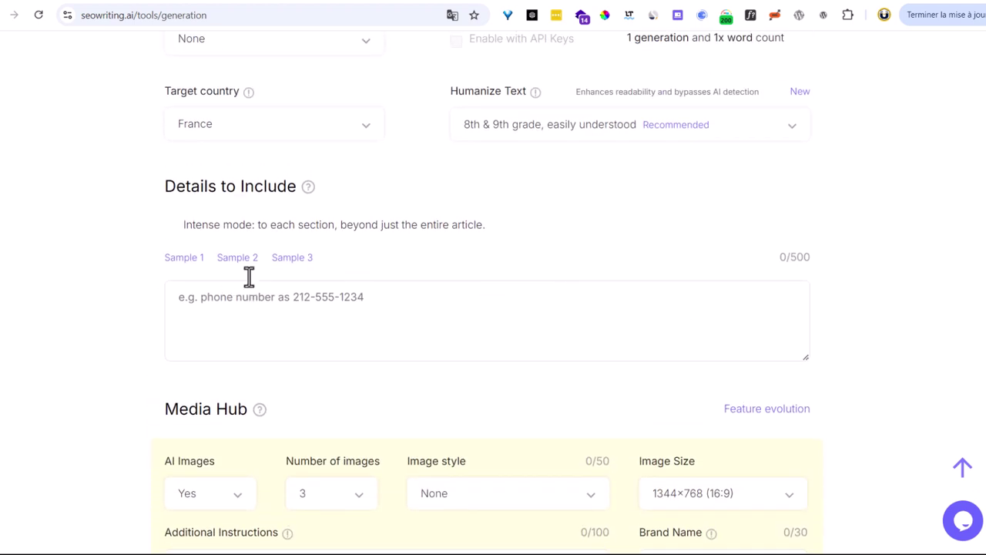
{"action": "left_click_drag", "start_coordinate": [148, 189], "coordinate": [306, 194]}
{"action": "left_click", "coordinate": [277, 331]}
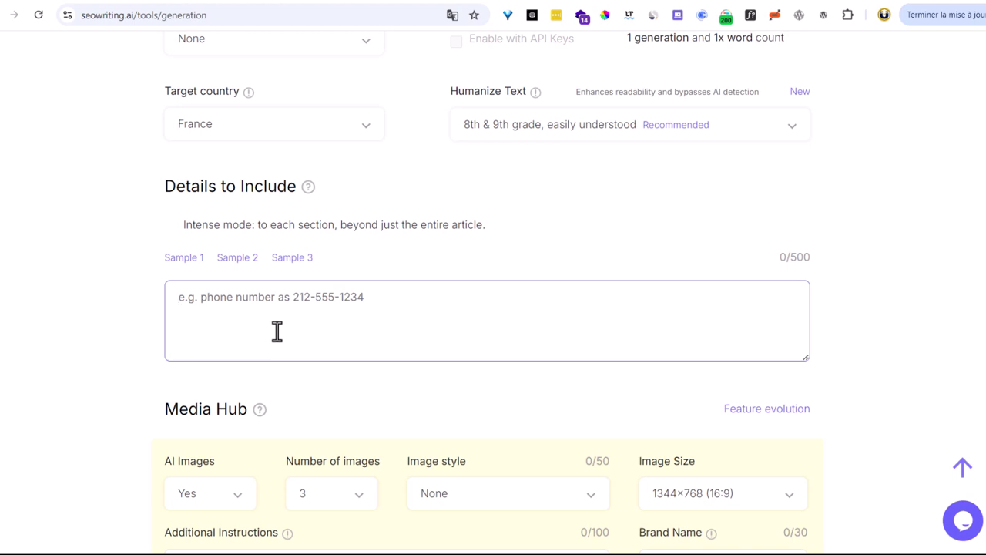
Check the AI Images choices and the selectable number of images in the Media Hub
{"action": "scroll", "coordinate": [249, 326], "scroll_direction": "down", "scroll_amount": 2}
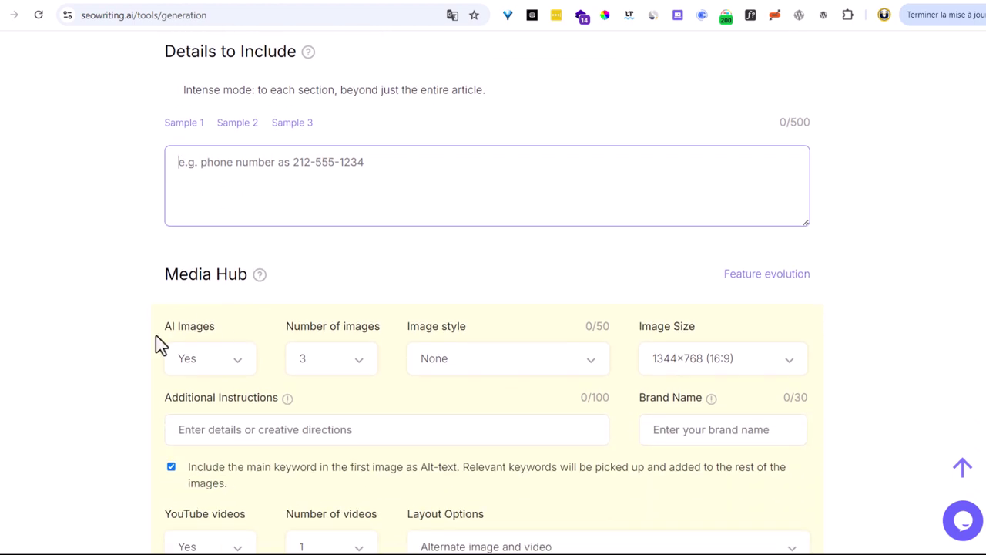
{"action": "left_click", "coordinate": [211, 366]}
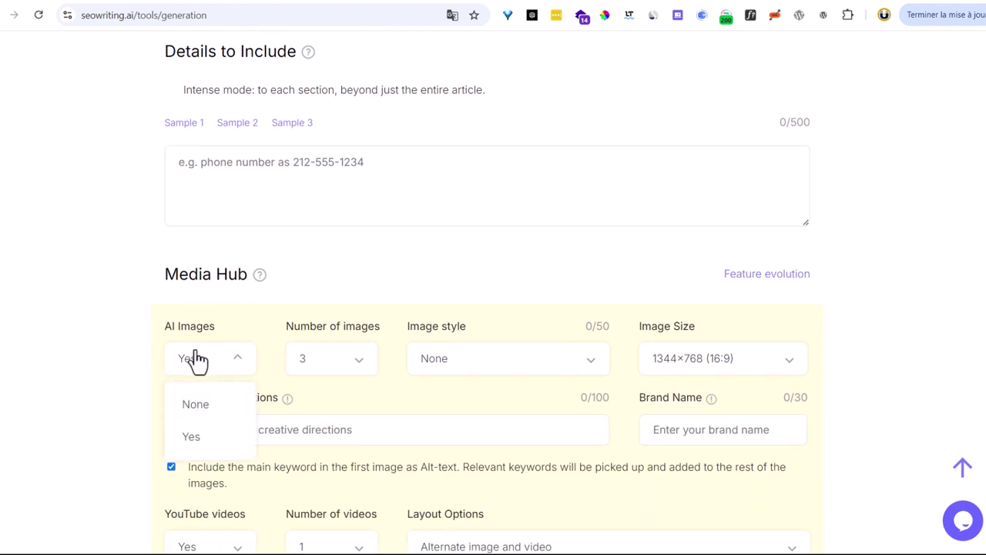
{"action": "left_click", "coordinate": [132, 275]}
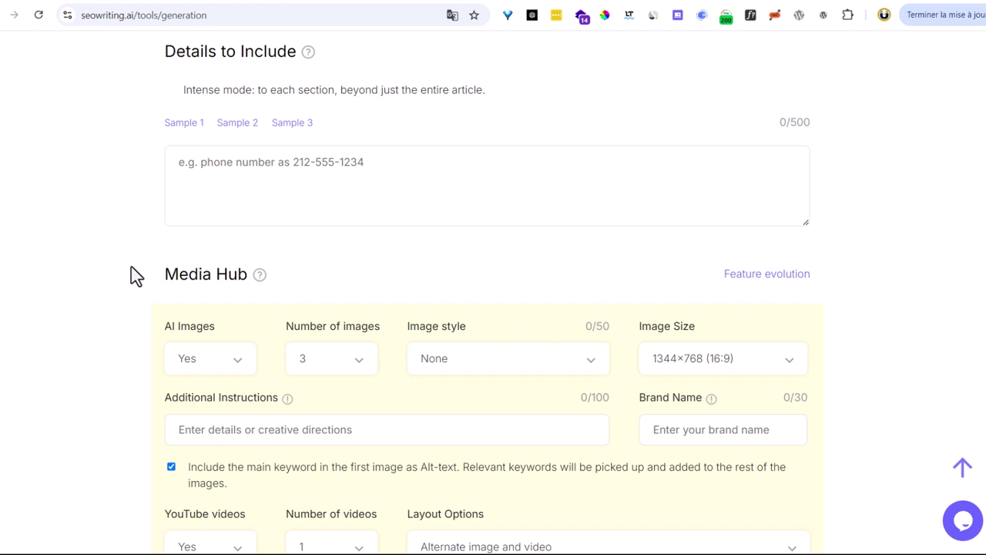
{"action": "left_click", "coordinate": [349, 366]}
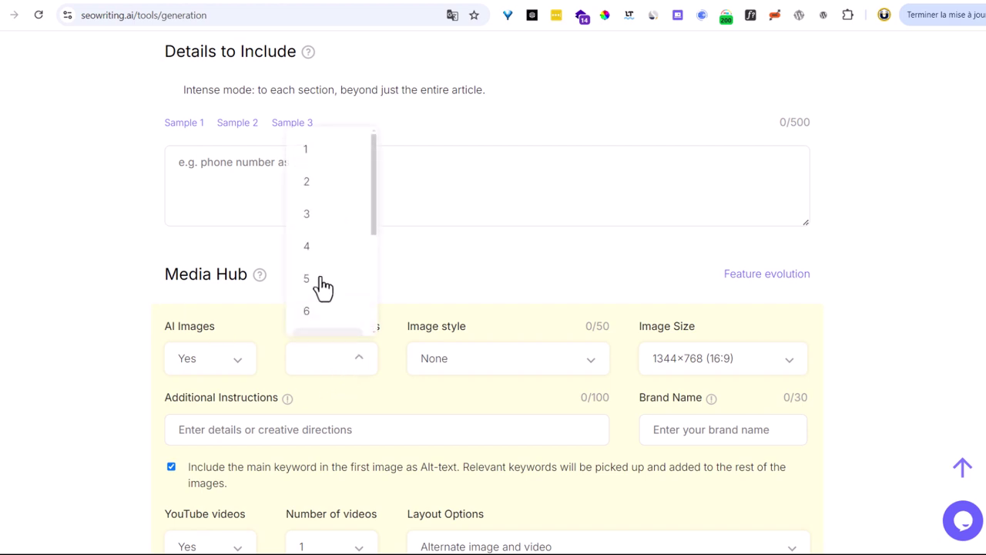
{"action": "scroll", "coordinate": [319, 272], "scroll_direction": "down", "scroll_amount": 3}
{"action": "scroll", "coordinate": [319, 272], "scroll_direction": "up", "scroll_amount": 3}
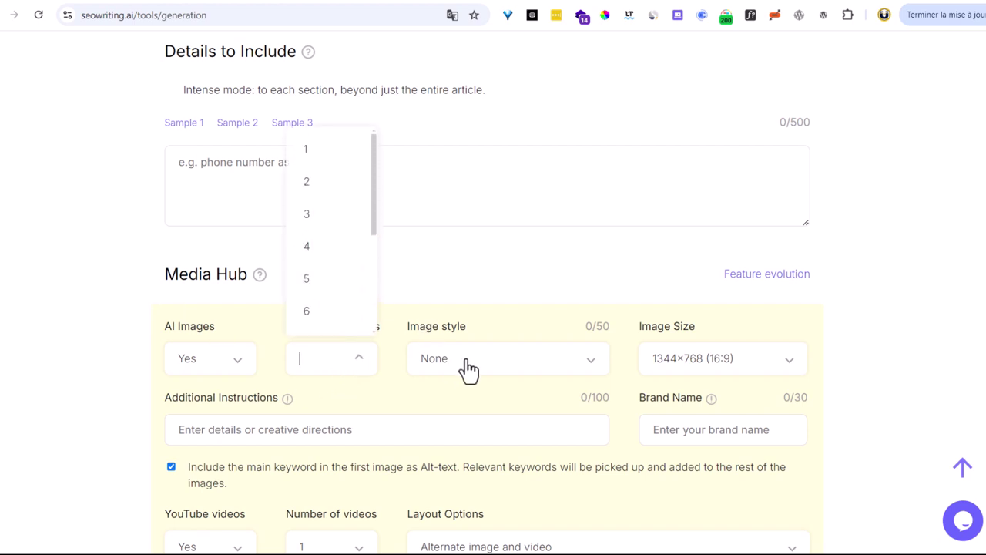
Review the image style and image size options, and place the cursor in the Brand Name field
{"action": "left_click", "coordinate": [493, 369]}
{"action": "scroll", "coordinate": [497, 264], "scroll_direction": "down", "scroll_amount": 3}
{"action": "scroll", "coordinate": [497, 264], "scroll_direction": "down", "scroll_amount": 2}
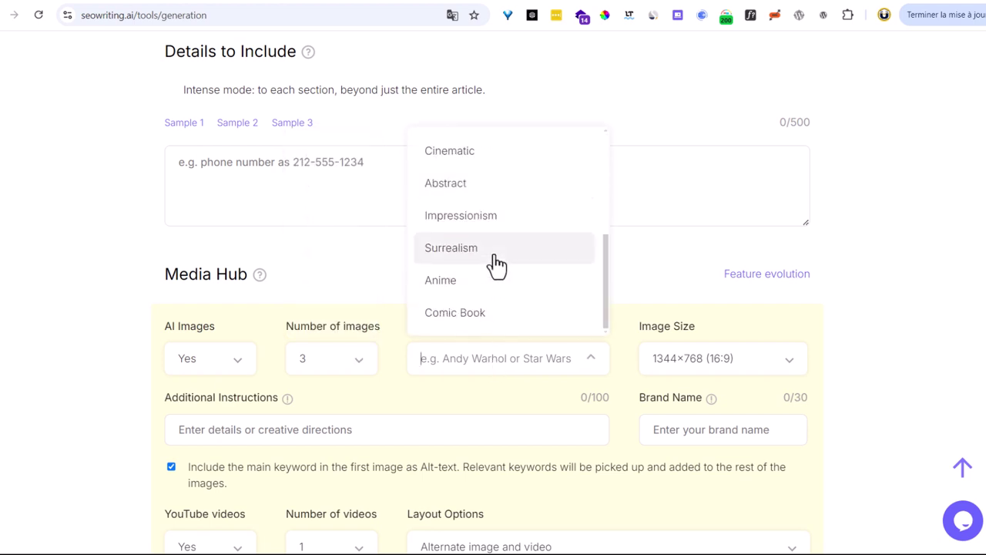
{"action": "left_click", "coordinate": [728, 364]}
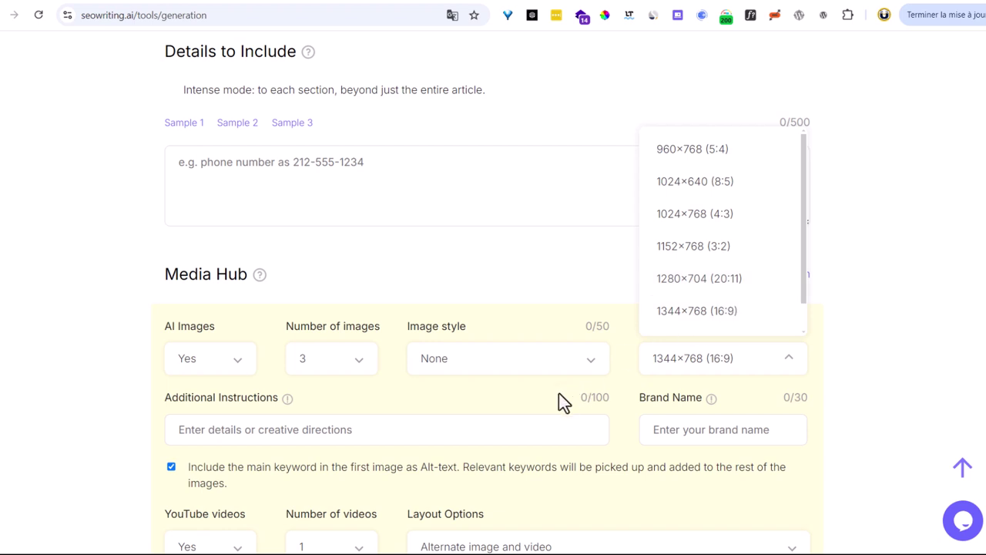
{"action": "left_click", "coordinate": [509, 410]}
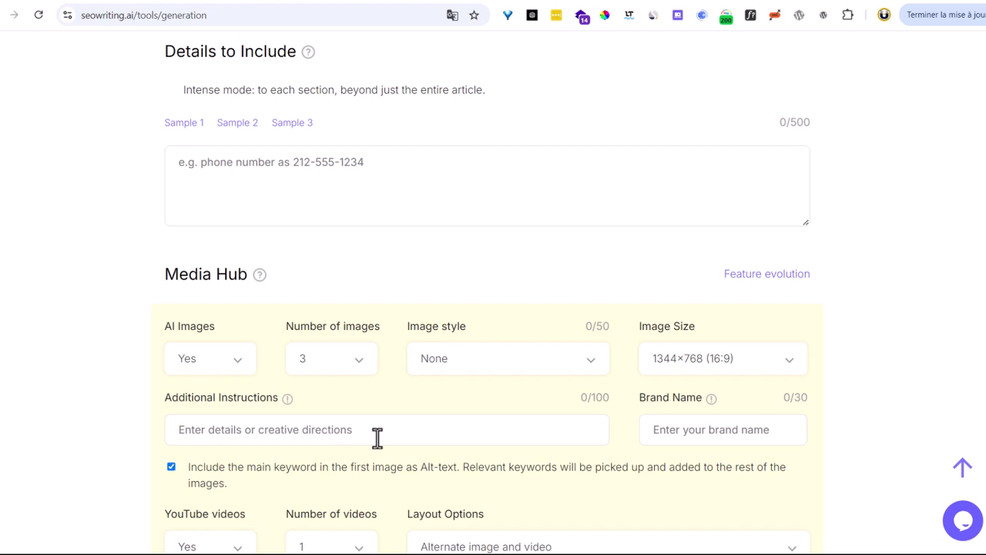
{"action": "left_click", "coordinate": [694, 433]}
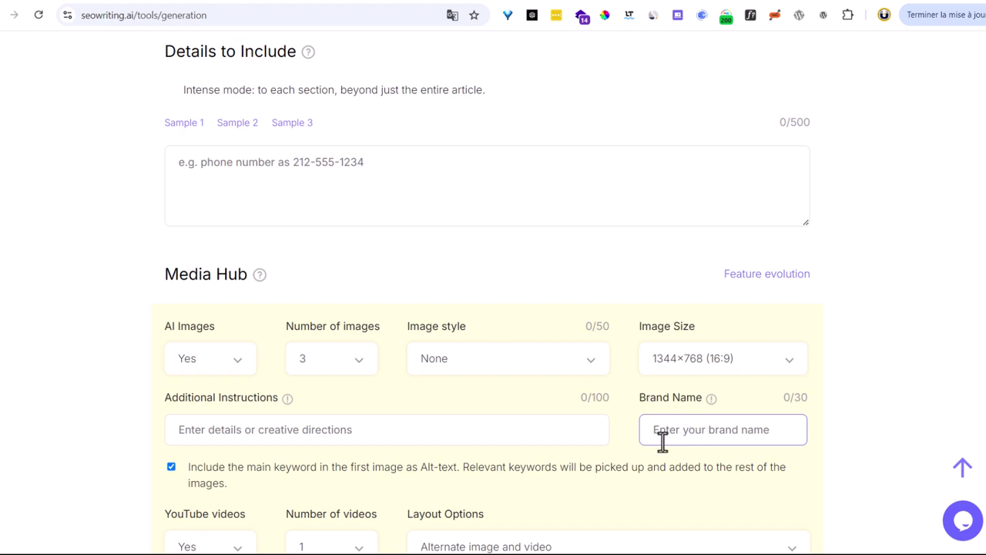
Check the YouTube videos choices and the selectable number of videos in the Media Hub
{"action": "scroll", "coordinate": [660, 451], "scroll_direction": "down", "scroll_amount": 3}
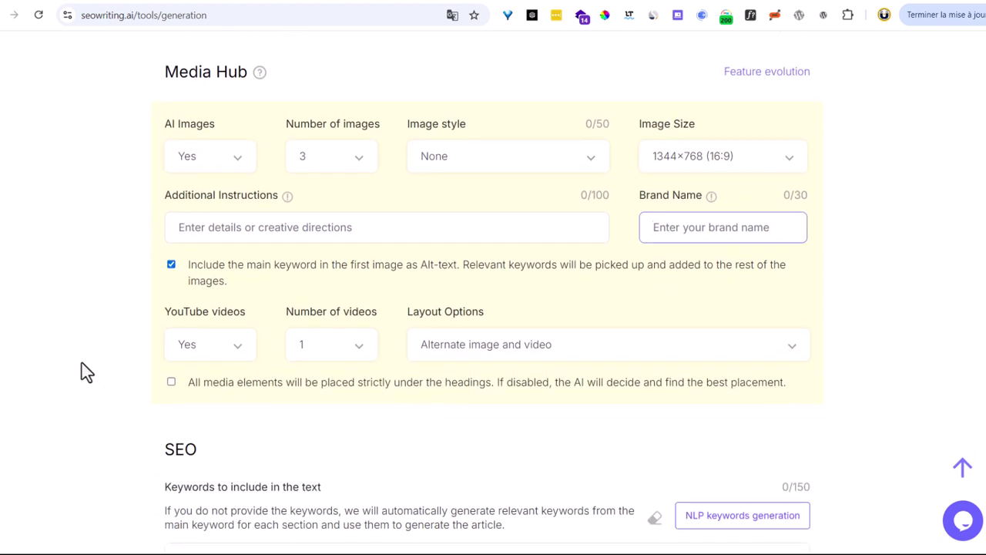
{"action": "left_click", "coordinate": [221, 353]}
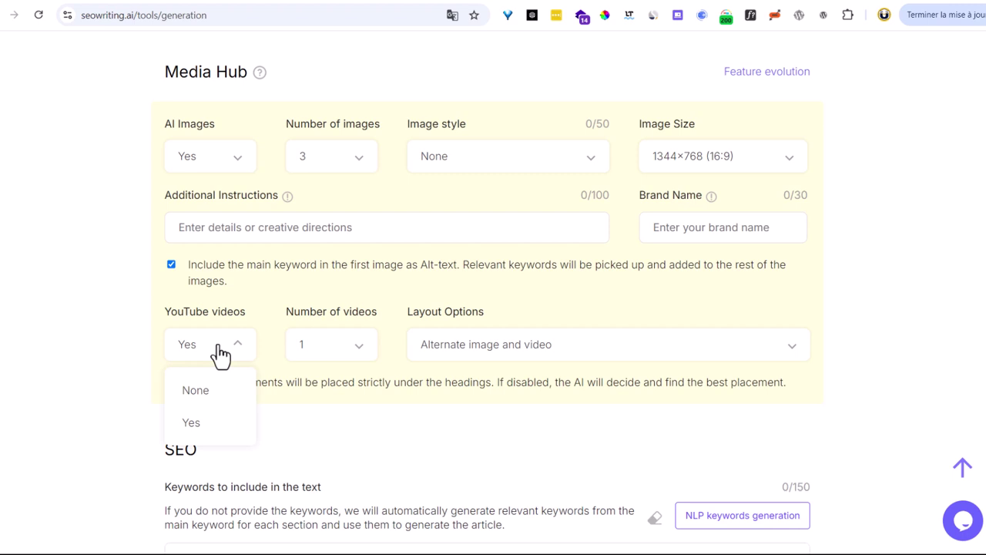
{"action": "left_click", "coordinate": [341, 360]}
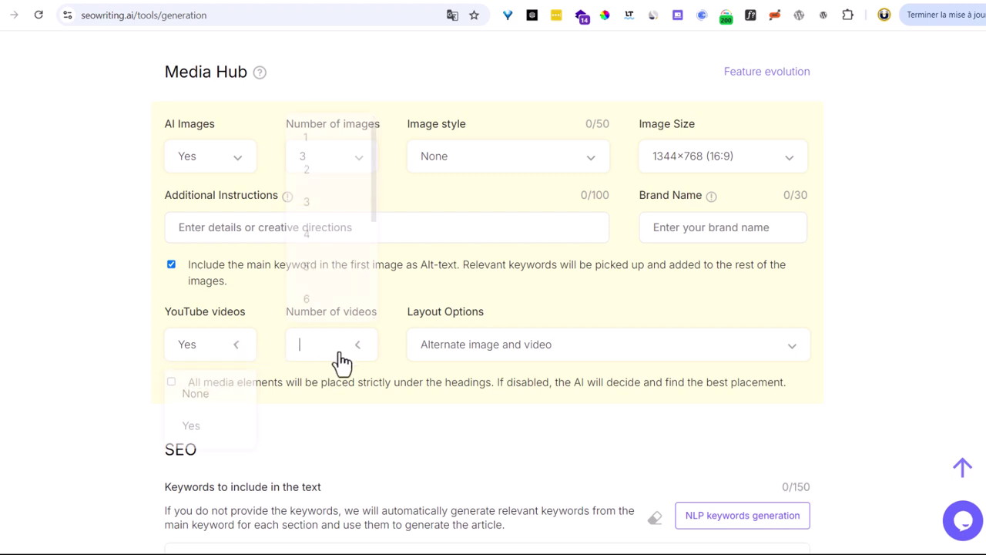
{"action": "scroll", "coordinate": [331, 286], "scroll_direction": "down", "scroll_amount": 3}
{"action": "scroll", "coordinate": [332, 270], "scroll_direction": "up", "scroll_amount": 3}
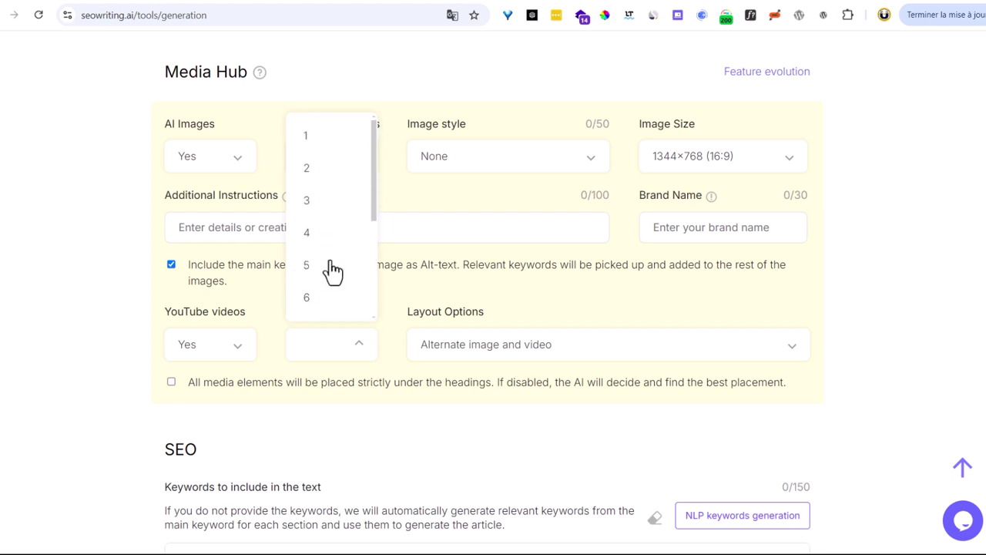
{"action": "left_click", "coordinate": [329, 418]}
Examine the SEO section and place the cursor in the field for keywords to include in the text
{"action": "scroll", "coordinate": [329, 419], "scroll_direction": "down", "scroll_amount": 3}
{"action": "left_click_drag", "start_coordinate": [166, 246], "coordinate": [224, 257]}
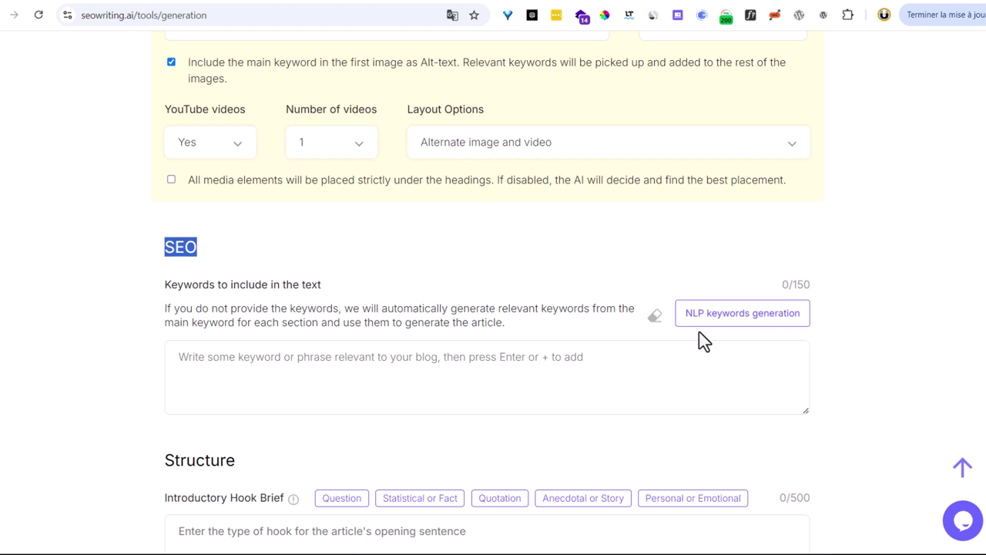
{"action": "left_click", "coordinate": [364, 366]}
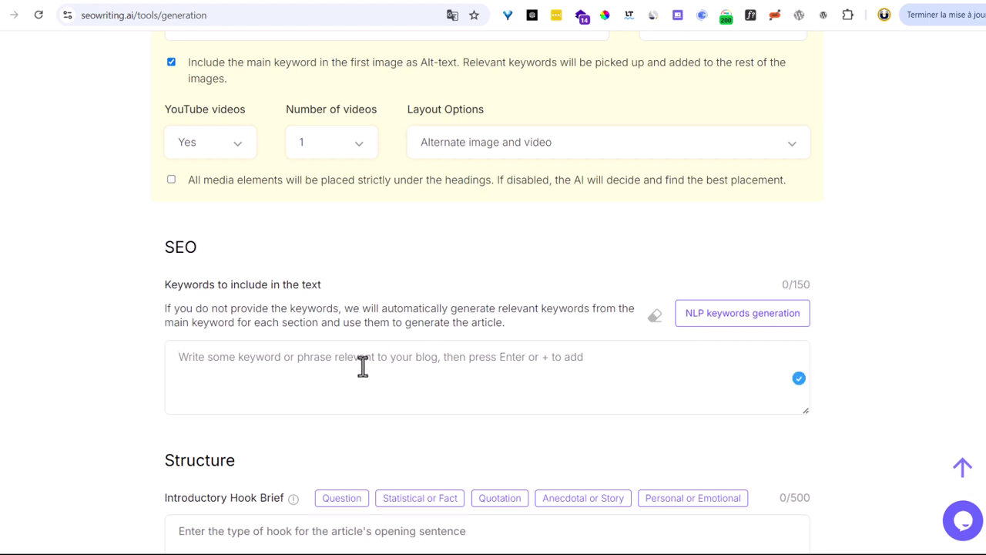
Fill the Introductory Hook Brief in the Structure section with the Personal or Emotional preset
{"action": "scroll", "coordinate": [364, 366], "scroll_direction": "down", "scroll_amount": 2}
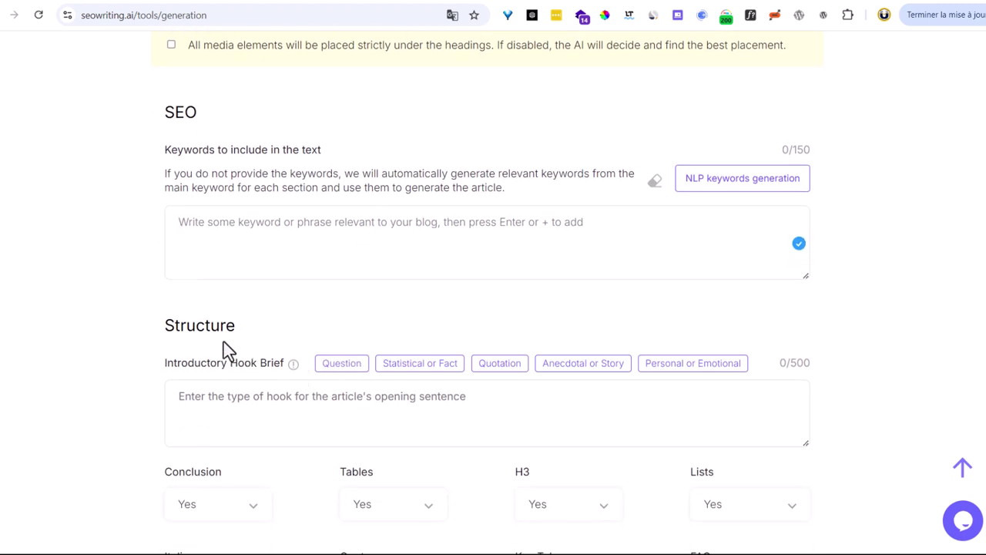
{"action": "left_click_drag", "start_coordinate": [141, 370], "coordinate": [297, 376]}
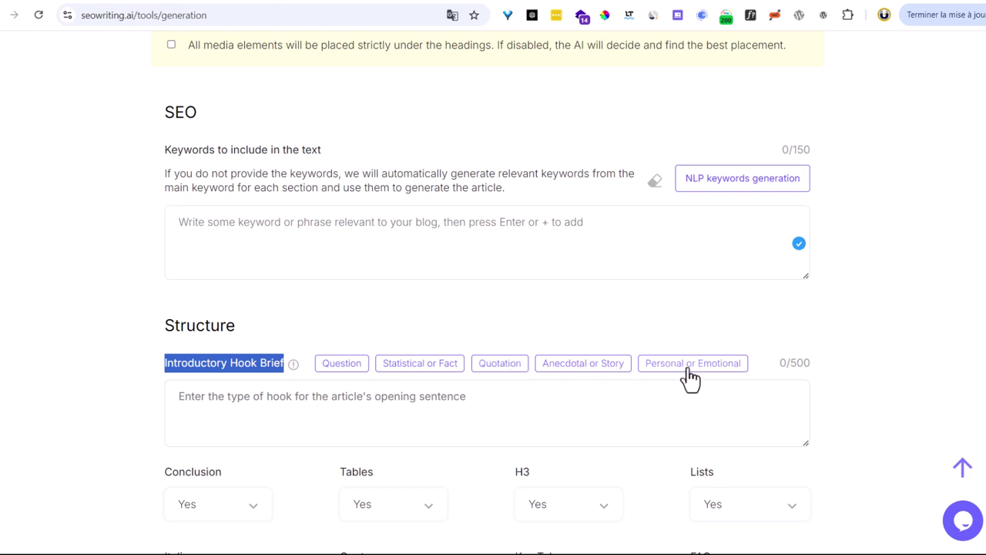
{"action": "left_click", "coordinate": [691, 377]}
{"action": "left_click_drag", "start_coordinate": [546, 419], "coordinate": [42, 370]}
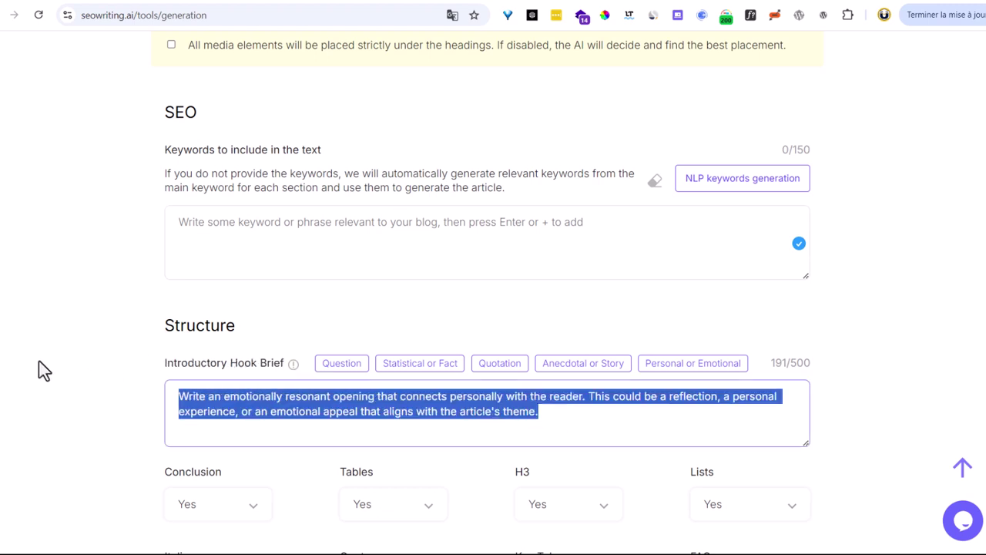
{"action": "left_click", "coordinate": [87, 374]}
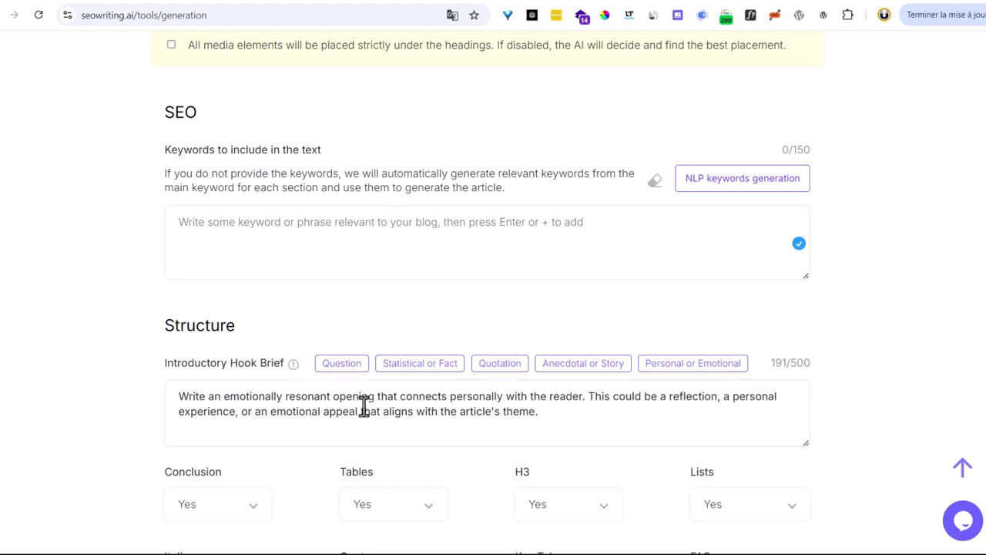
Switch Key Takeaways in the Structure section to No and back to Yes
{"action": "scroll", "coordinate": [366, 409], "scroll_direction": "down", "scroll_amount": 4}
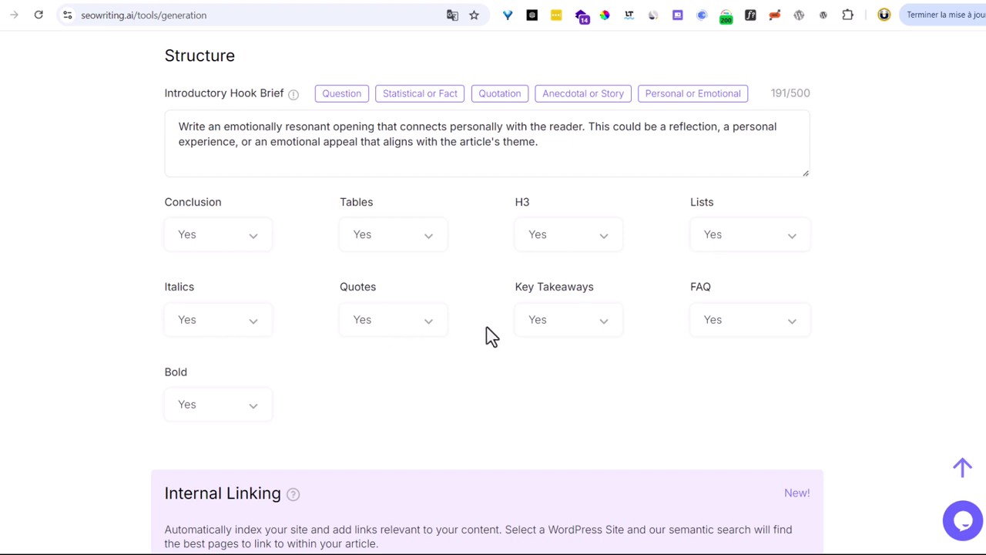
{"action": "left_click", "coordinate": [590, 333]}
{"action": "left_click", "coordinate": [545, 363]}
{"action": "left_click", "coordinate": [554, 332]}
{"action": "left_click", "coordinate": [539, 399]}
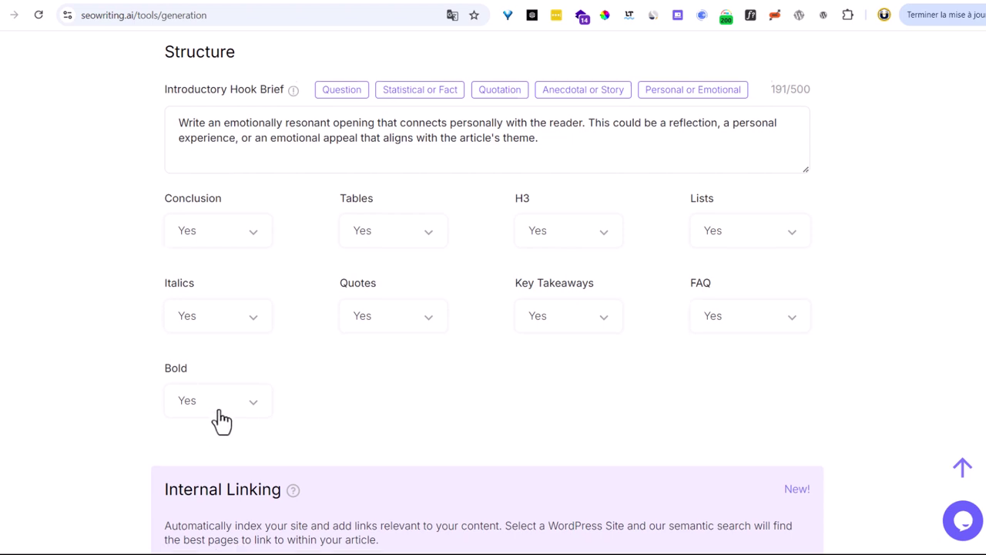
Examine the remaining Structure options and the Internal Linking and External Linking sections
{"action": "scroll", "coordinate": [220, 418], "scroll_direction": "down", "scroll_amount": 2}
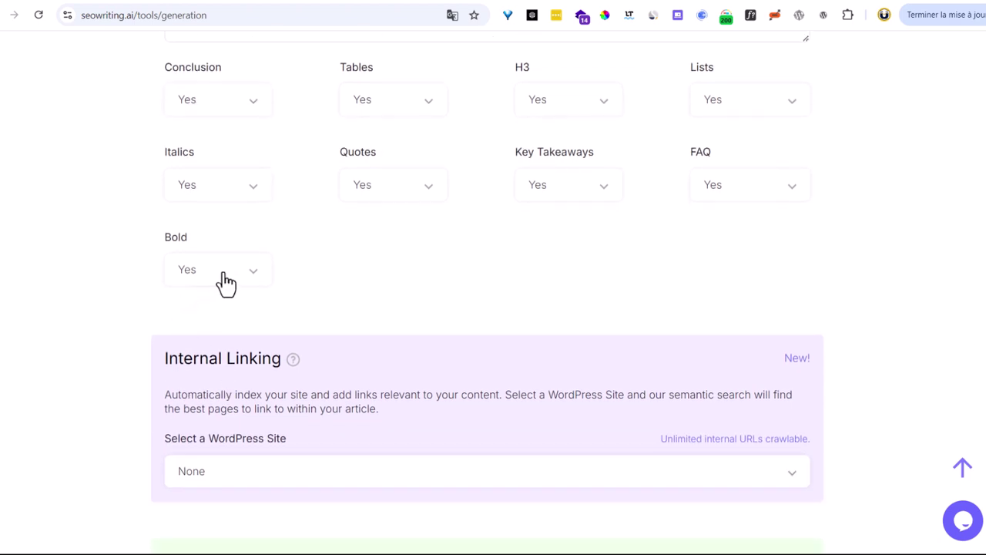
{"action": "scroll", "coordinate": [227, 284], "scroll_direction": "down", "scroll_amount": 2}
{"action": "triple_click", "coordinate": [222, 226]}
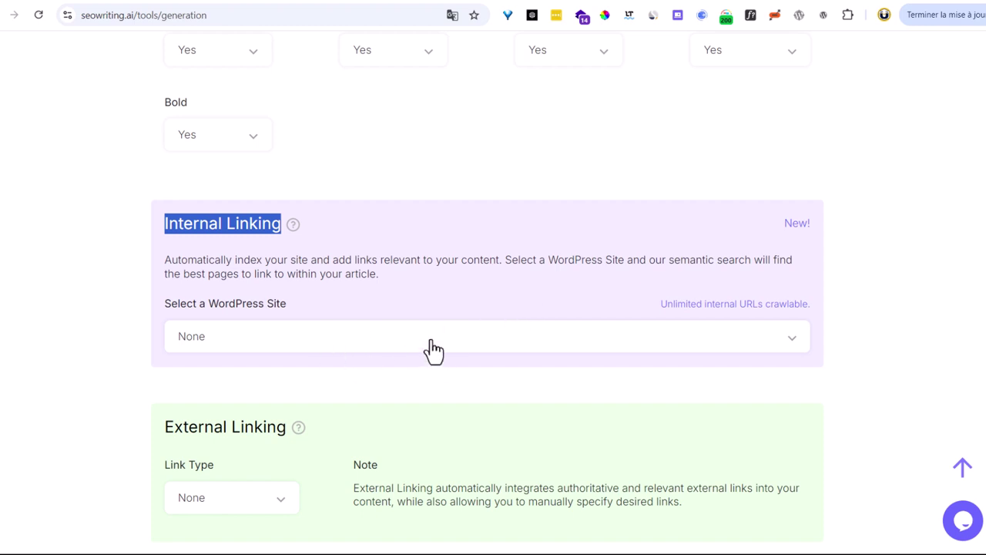
{"action": "scroll", "coordinate": [434, 350], "scroll_direction": "down", "scroll_amount": 4}
{"action": "left_click_drag", "start_coordinate": [161, 100], "coordinate": [301, 106]}
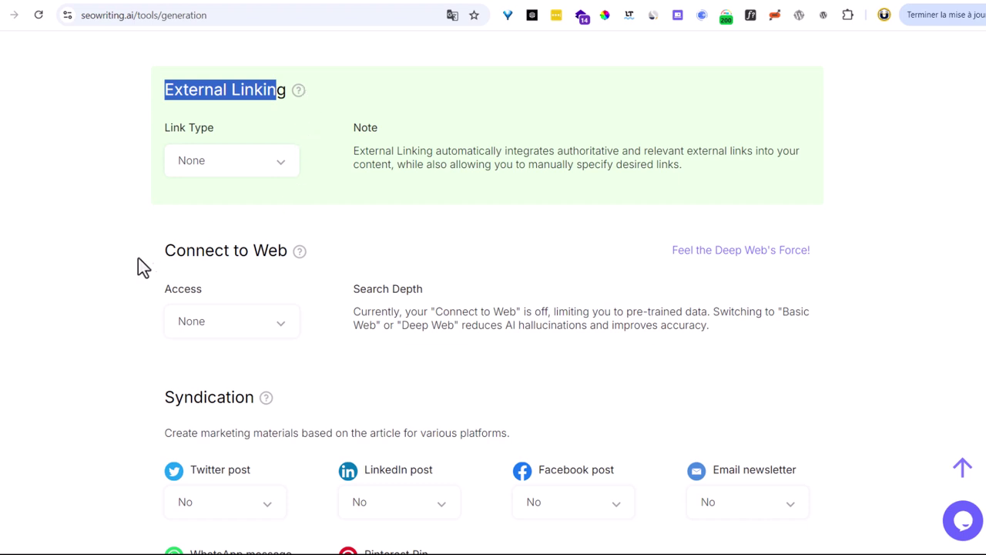
Check the options that Deep Web access offers under Connect to Web, and set the access to Basic Web
{"action": "left_click_drag", "start_coordinate": [143, 255], "coordinate": [283, 245]}
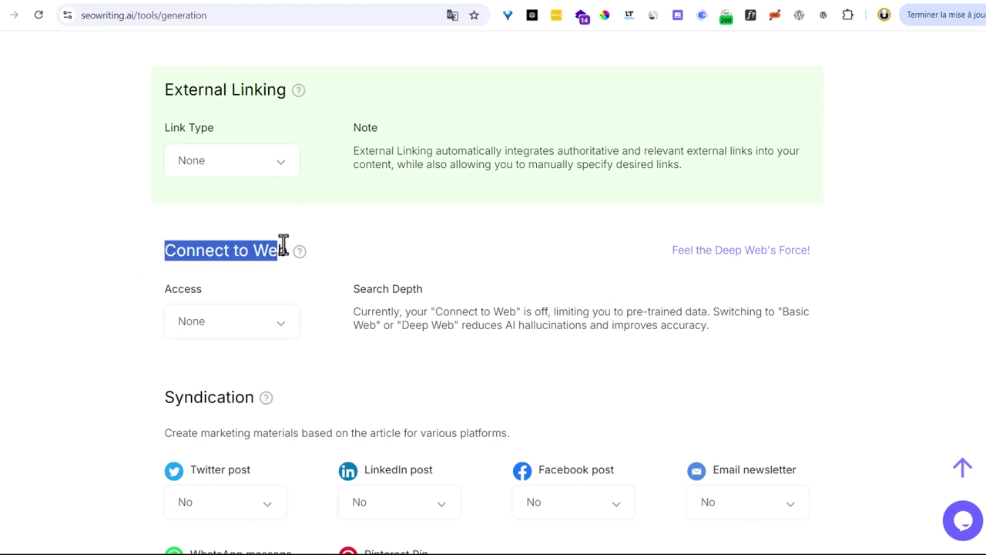
{"action": "left_click", "coordinate": [254, 336]}
{"action": "left_click", "coordinate": [216, 433]}
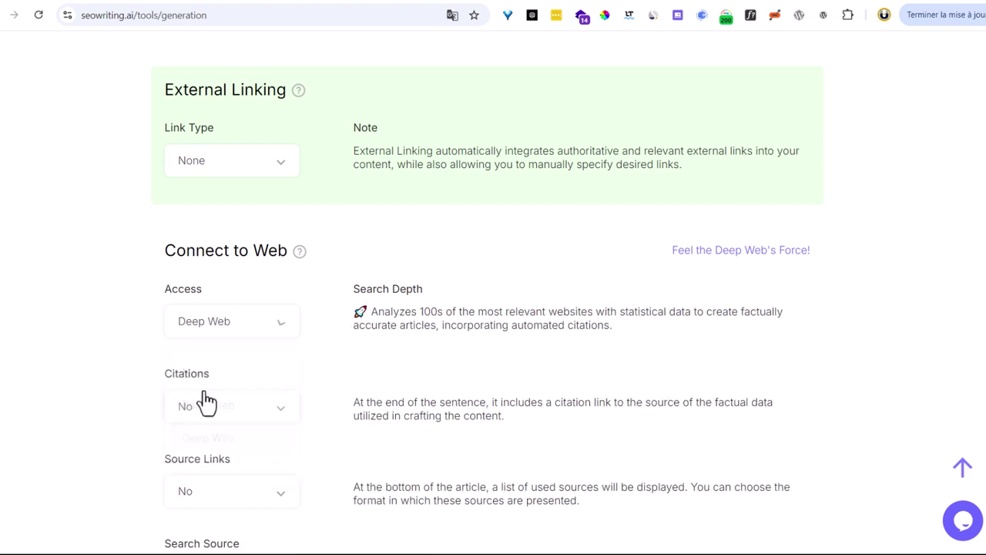
{"action": "scroll", "coordinate": [251, 375], "scroll_direction": "down", "scroll_amount": 2}
{"action": "scroll", "coordinate": [249, 377], "scroll_direction": "down", "scroll_amount": 3}
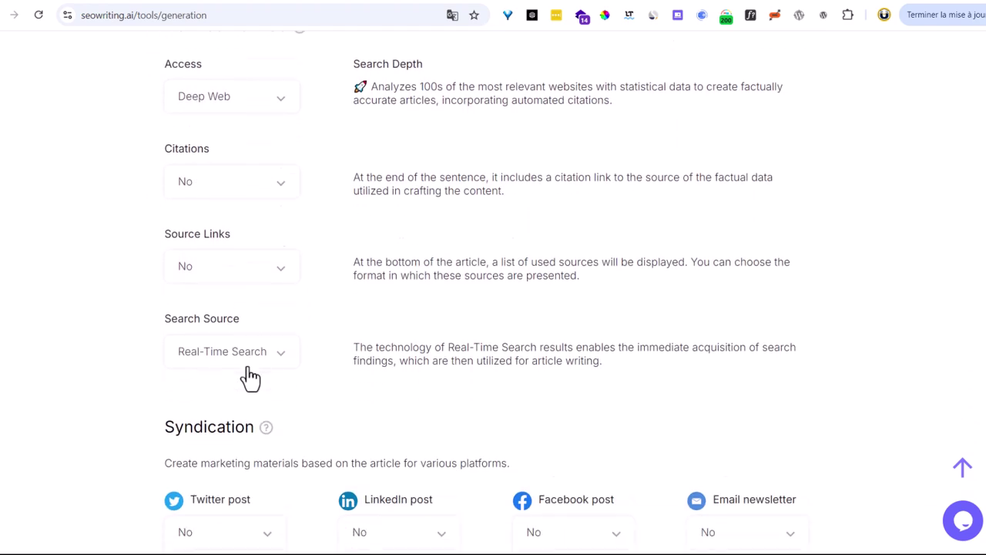
{"action": "scroll", "coordinate": [250, 378], "scroll_direction": "up", "scroll_amount": 3}
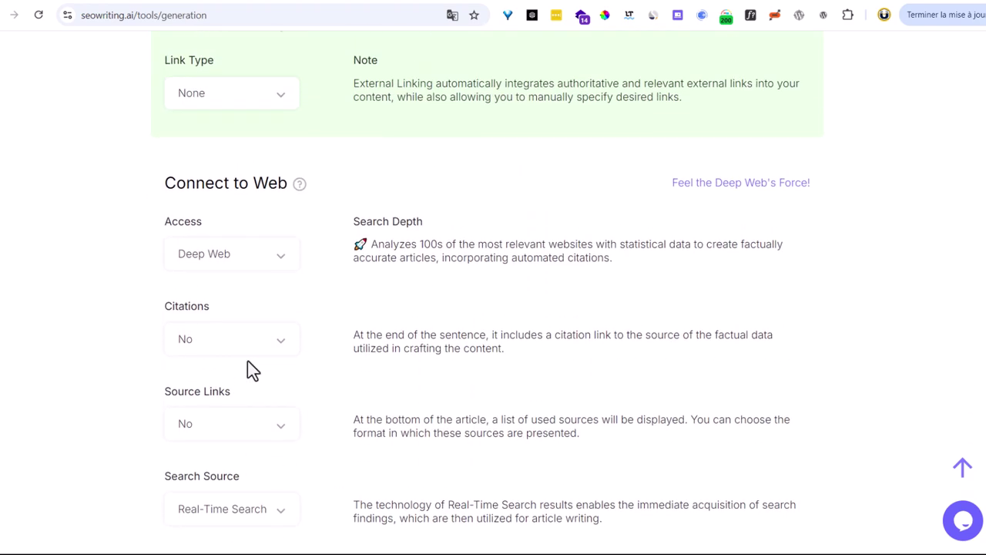
{"action": "left_click", "coordinate": [239, 264]}
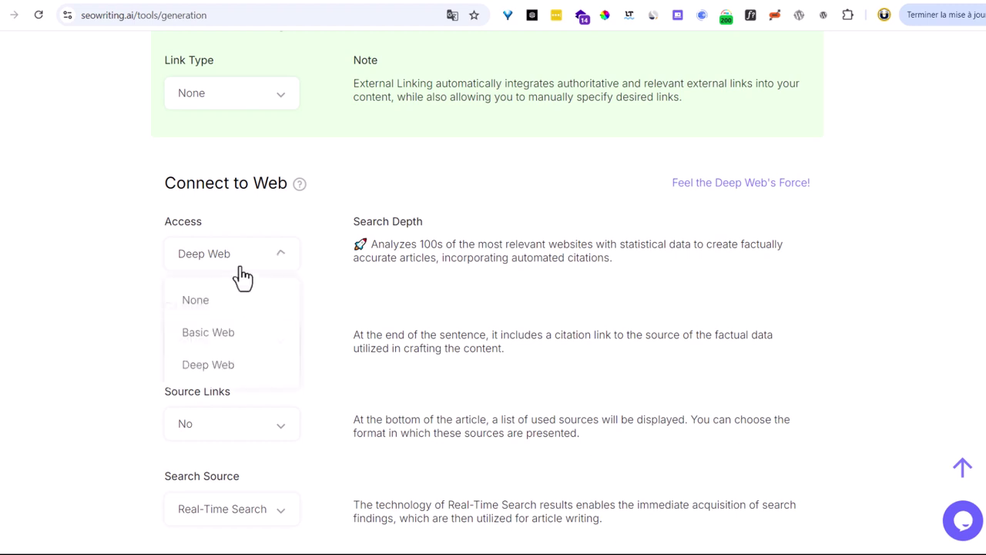
{"action": "left_click", "coordinate": [199, 342]}
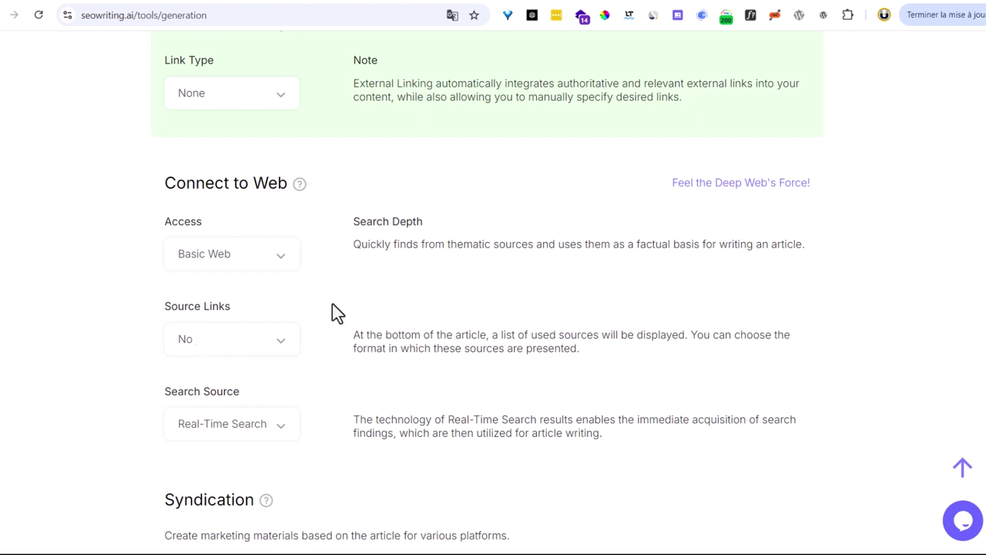
{"action": "scroll", "coordinate": [368, 306], "scroll_direction": "up", "scroll_amount": 15}
{"action": "left_click", "coordinate": [339, 148]}
{"action": "scroll", "coordinate": [231, 281], "scroll_direction": "down", "scroll_amount": 5}
{"action": "scroll", "coordinate": [250, 286], "scroll_direction": "down", "scroll_amount": 15}
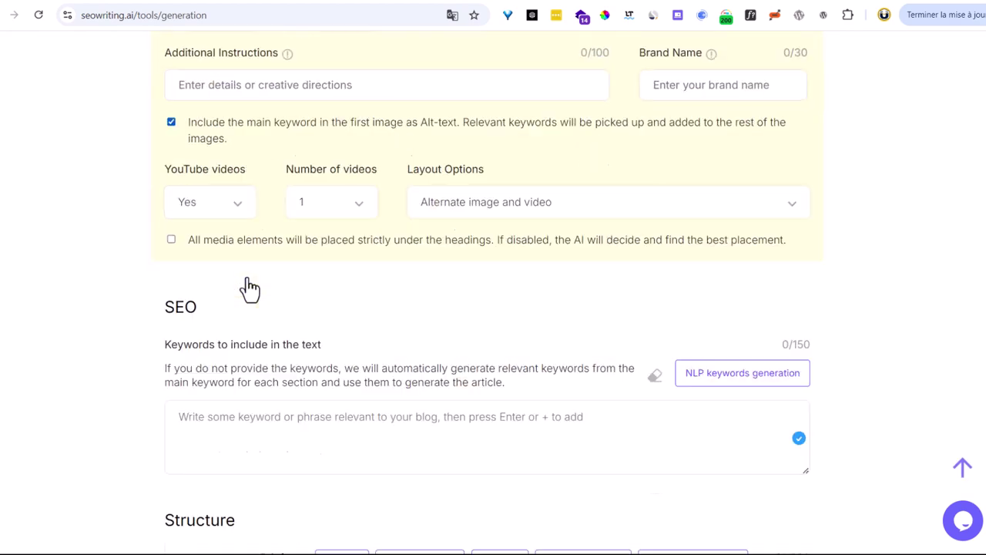
{"action": "scroll", "coordinate": [248, 287], "scroll_direction": "down", "scroll_amount": 3}
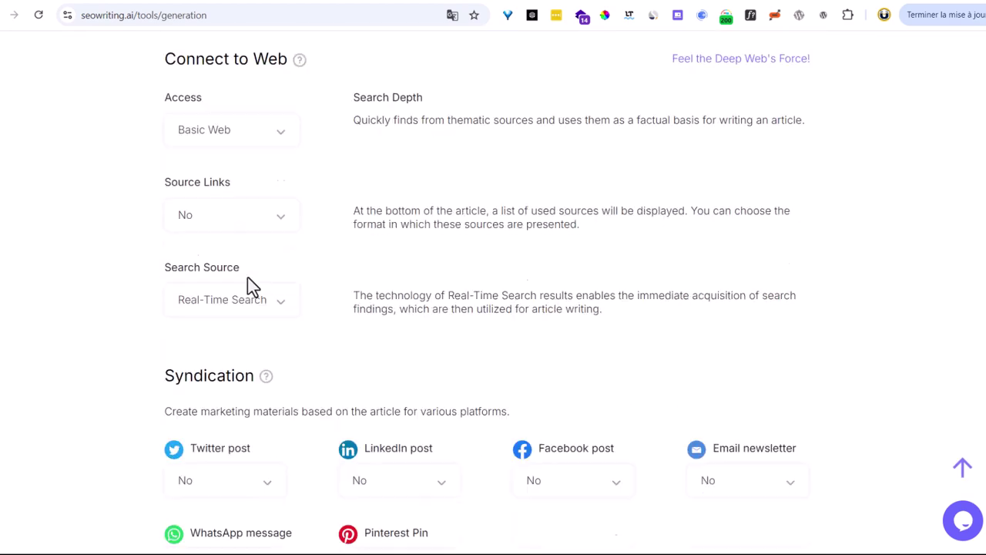
{"action": "scroll", "coordinate": [254, 266], "scroll_direction": "up", "scroll_amount": 3}
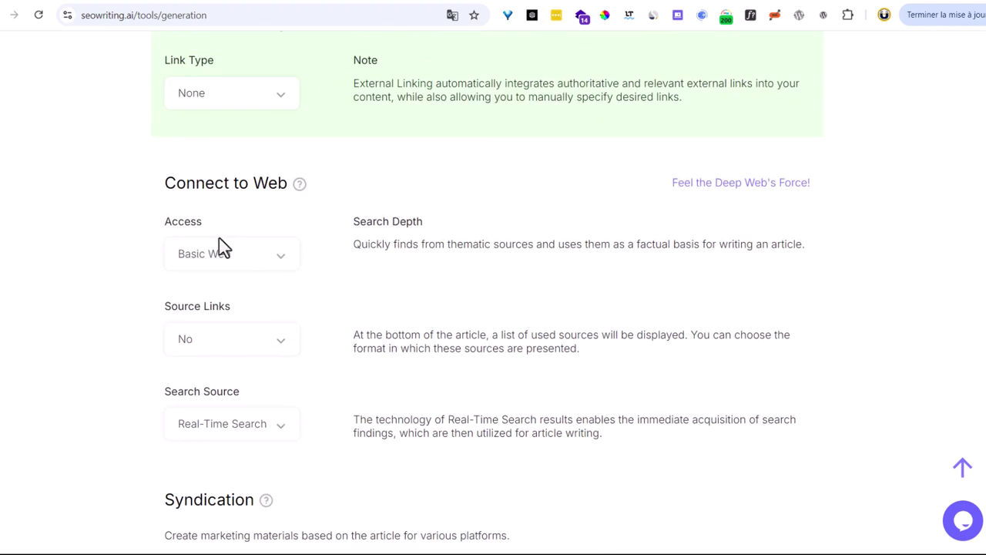
Switch the Connect to Web access to Deep Web and back to Basic Web
{"action": "left_click", "coordinate": [223, 266]}
{"action": "left_click", "coordinate": [209, 363]}
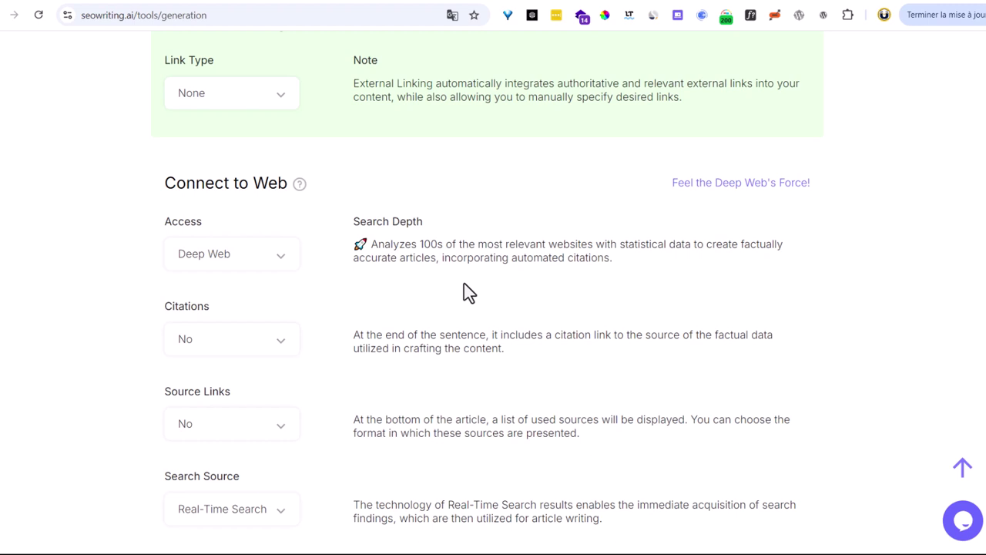
{"action": "left_click", "coordinate": [232, 270]}
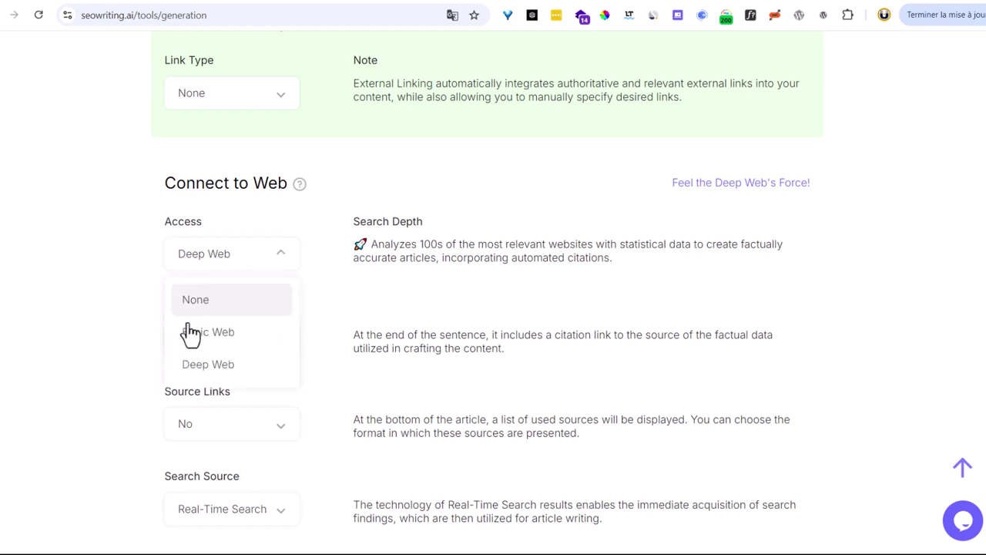
{"action": "left_click", "coordinate": [189, 332]}
Review the Syndication platforms and check the choices offered for the Pinterest Pin
{"action": "scroll", "coordinate": [189, 339], "scroll_direction": "down", "scroll_amount": 3}
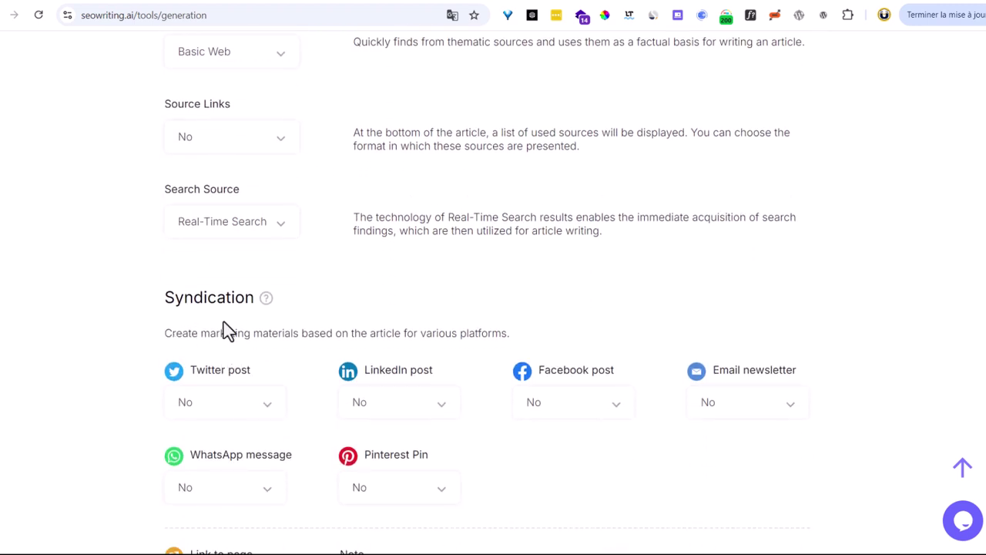
{"action": "left_click_drag", "start_coordinate": [147, 299], "coordinate": [304, 300]}
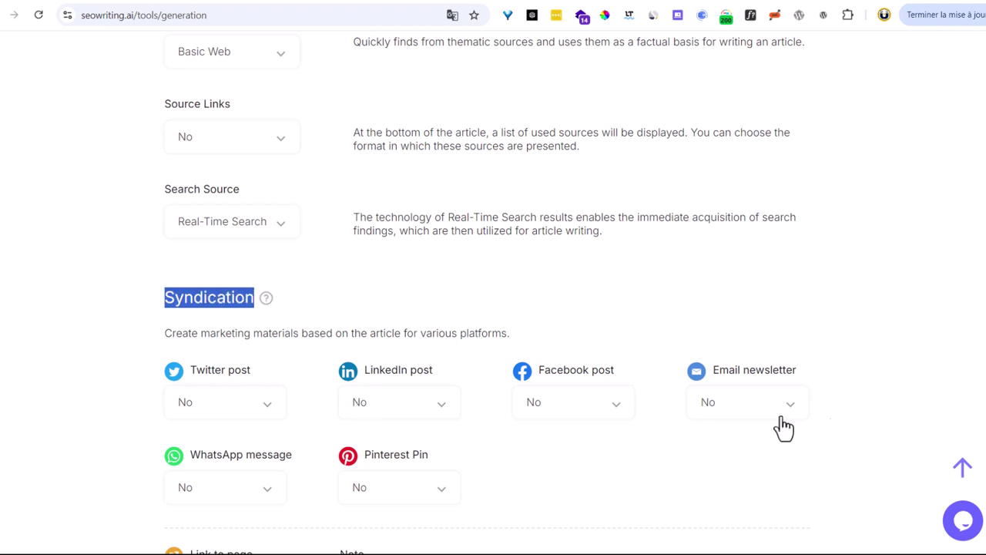
{"action": "scroll", "coordinate": [829, 423], "scroll_direction": "down", "scroll_amount": 2}
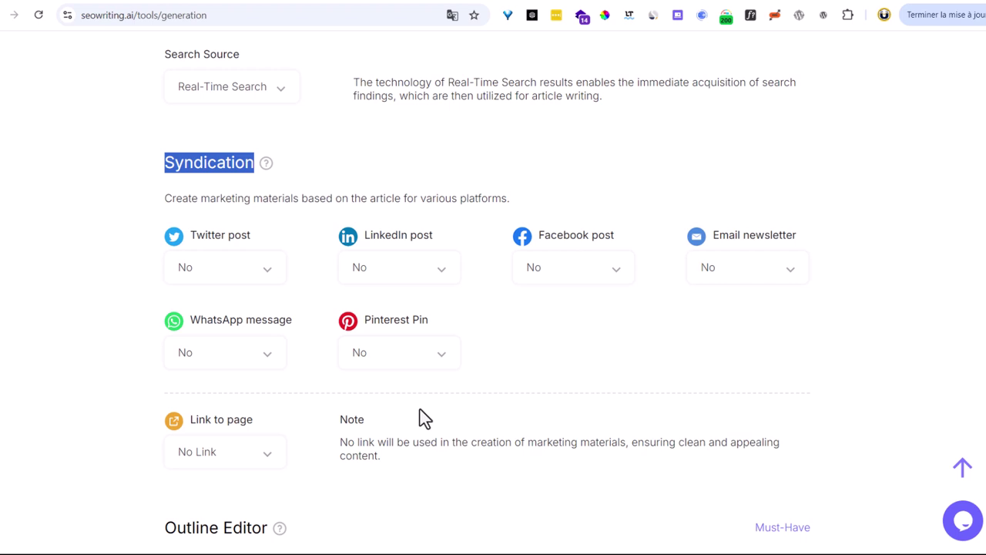
{"action": "left_click", "coordinate": [415, 365]}
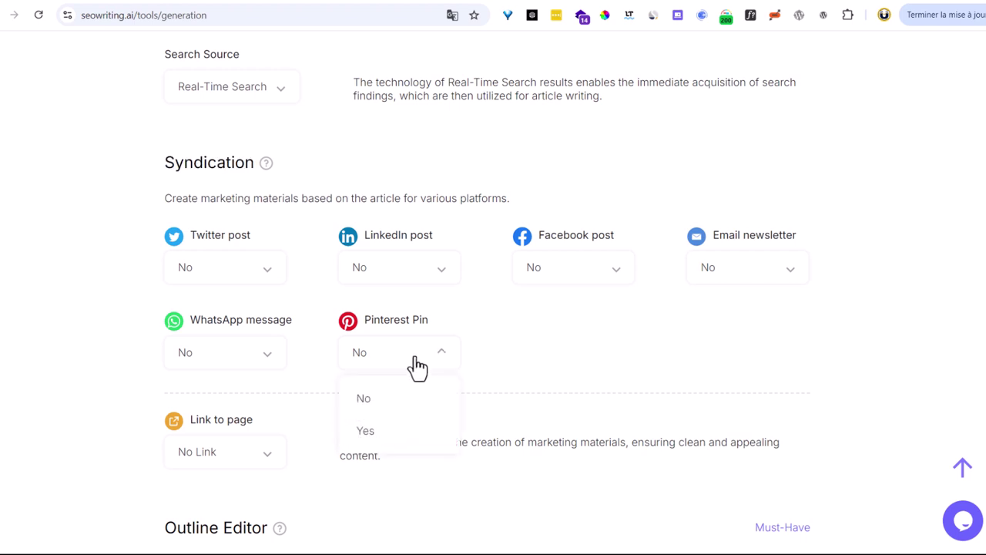
{"action": "left_click", "coordinate": [381, 231]}
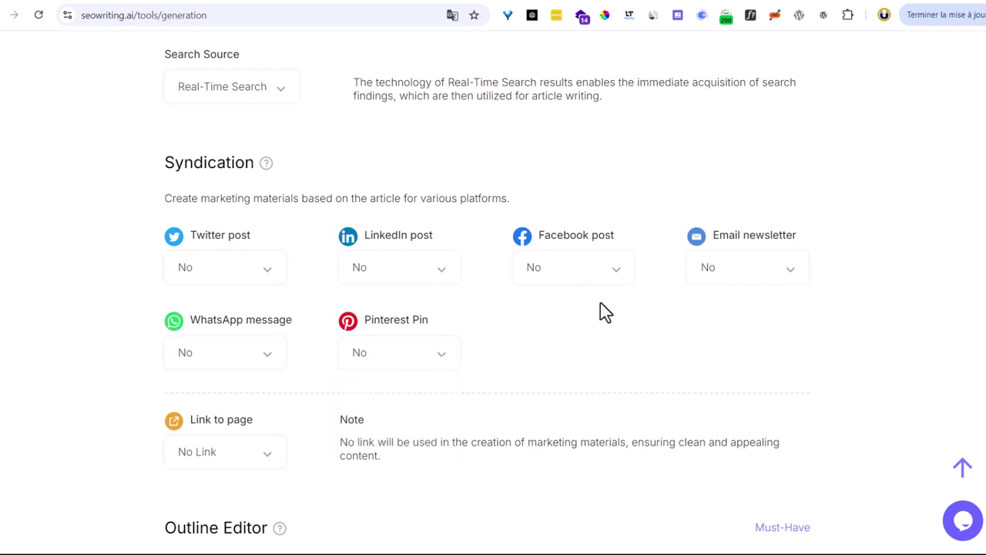
{"action": "scroll", "coordinate": [354, 285], "scroll_direction": "down", "scroll_amount": 1}
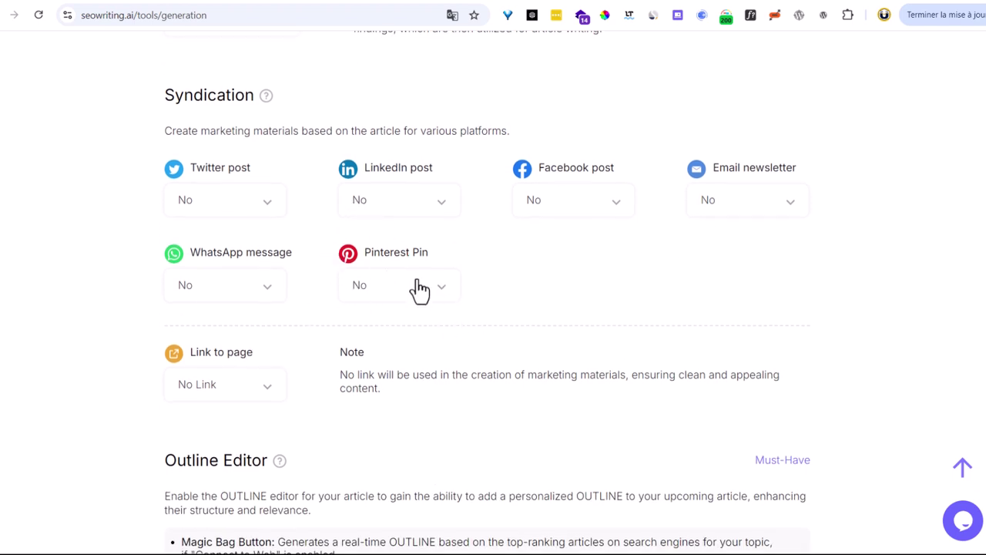
Read the Outline Editor description, and try to enable the Outline editor, closing the upgrade offer
{"action": "scroll", "coordinate": [434, 294], "scroll_direction": "down", "scroll_amount": 4}
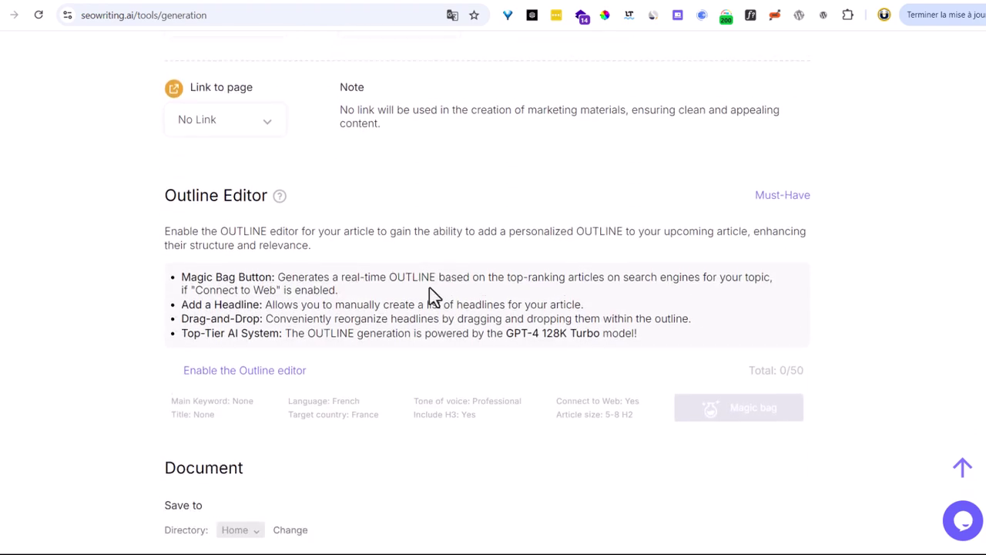
{"action": "left_click_drag", "start_coordinate": [155, 194], "coordinate": [263, 192]}
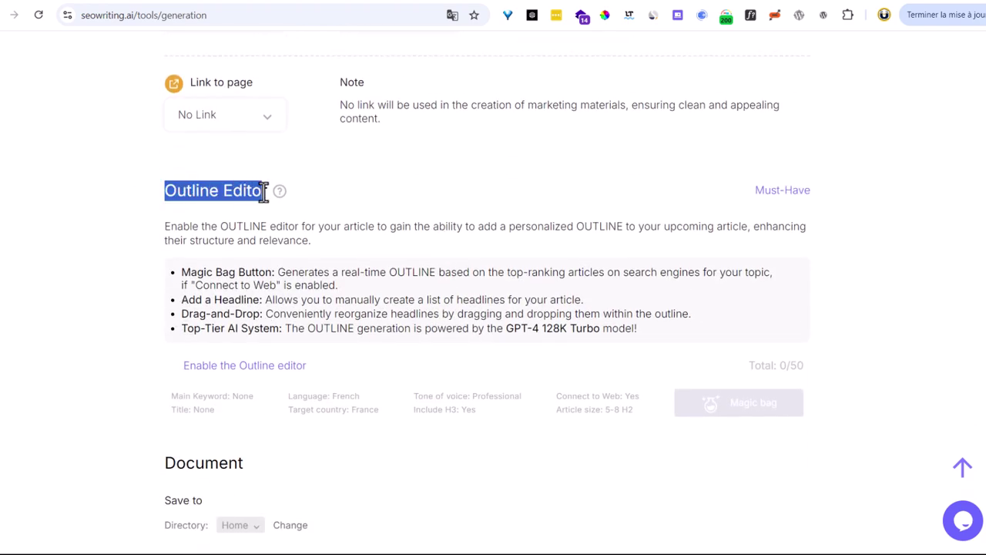
{"action": "left_click", "coordinate": [257, 275]}
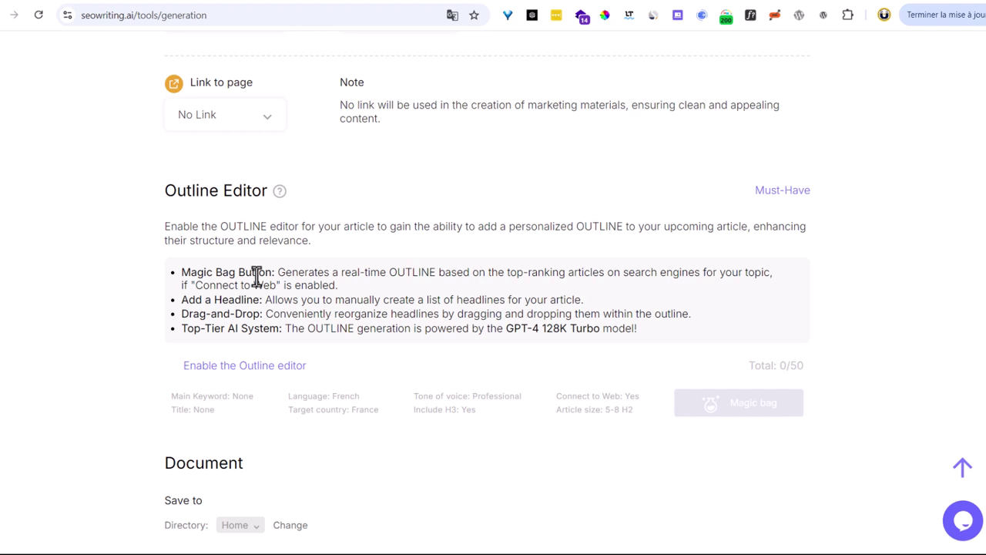
{"action": "scroll", "coordinate": [255, 278], "scroll_direction": "down", "scroll_amount": 1}
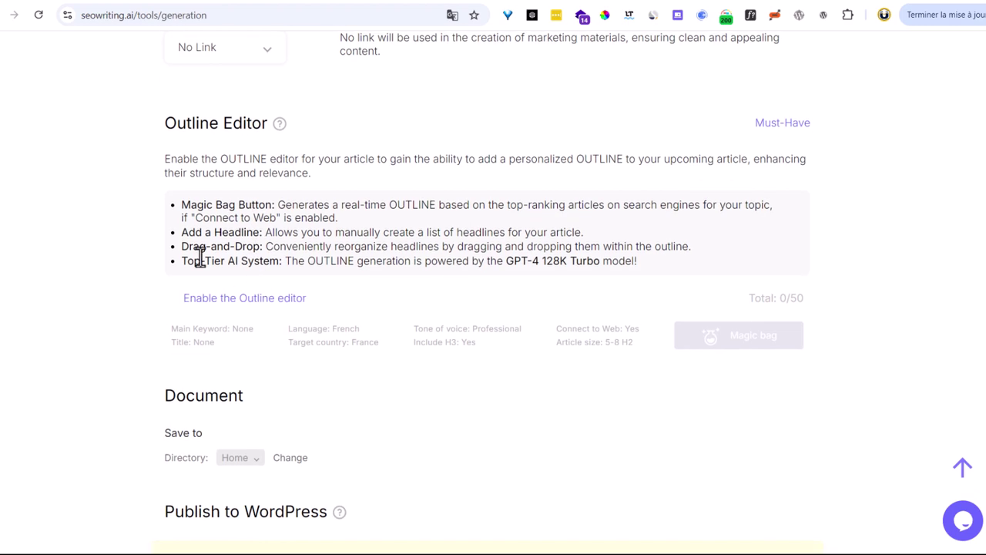
{"action": "left_click", "coordinate": [234, 304]}
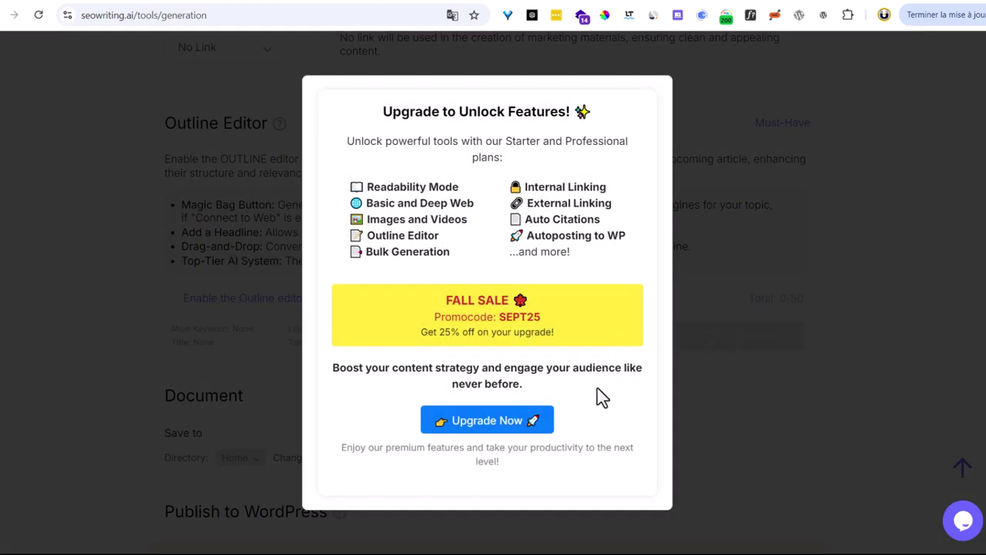
{"action": "left_click", "coordinate": [824, 407]}
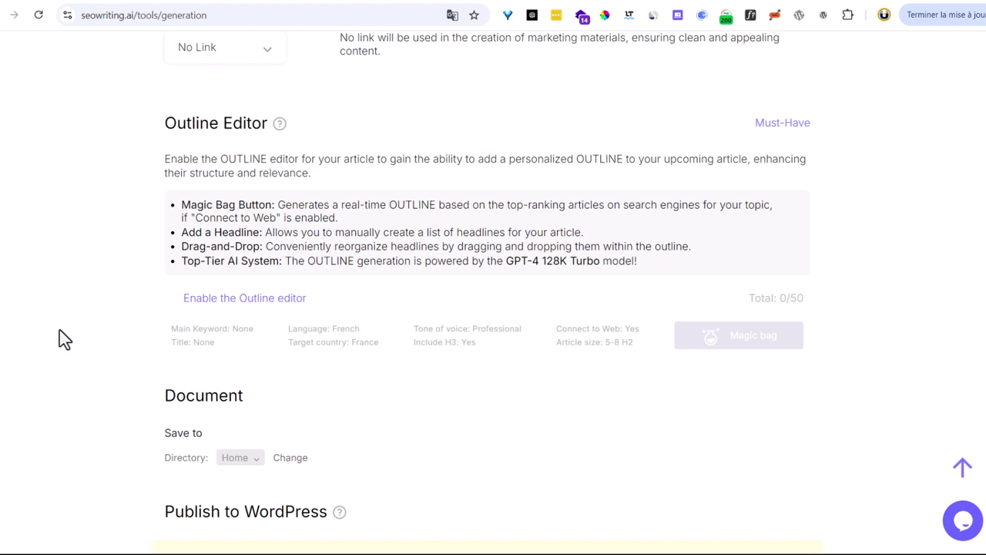
Review the Document and Publish to WordPress settings, and open the account's Billing page
{"action": "scroll", "coordinate": [60, 330], "scroll_direction": "down", "scroll_amount": 2}
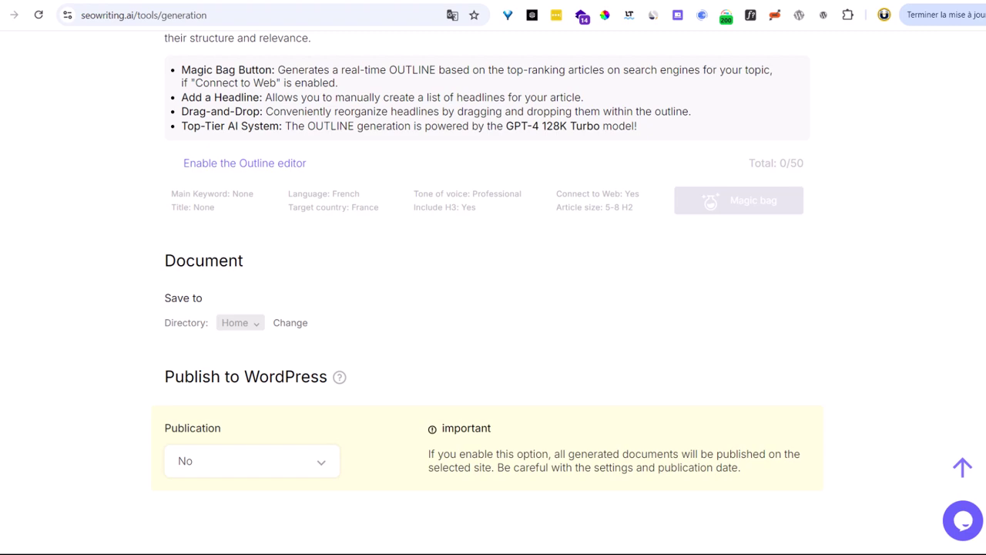
{"action": "scroll", "coordinate": [927, 87], "scroll_direction": "up", "scroll_amount": 5}
{"action": "left_click", "coordinate": [964, 48]}
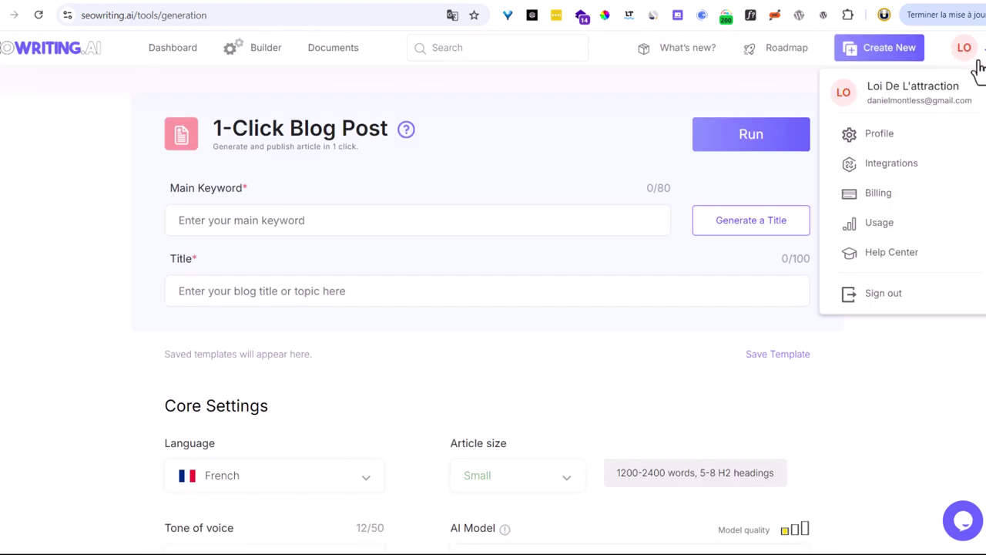
{"action": "left_click", "coordinate": [874, 208]}
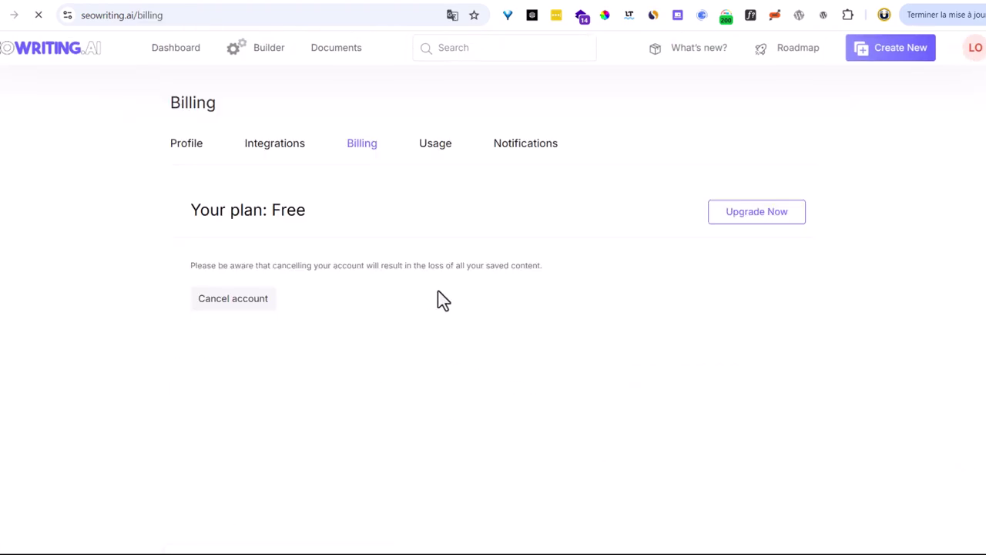
Open the plan upgrade options and compare the prices and features of the Free, Starter and Professional subscriptions
{"action": "left_click", "coordinate": [759, 214]}
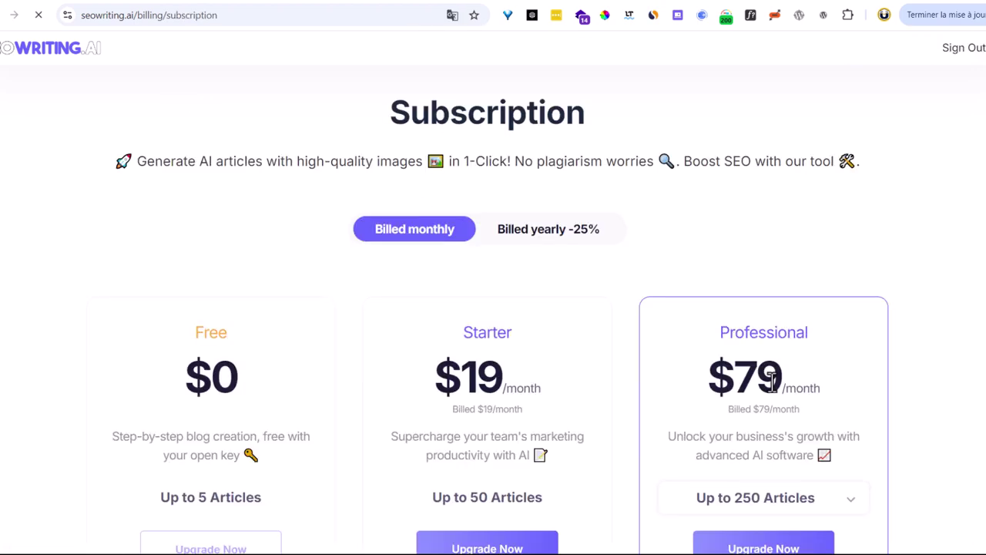
{"action": "scroll", "coordinate": [832, 256], "scroll_direction": "down", "scroll_amount": 2}
{"action": "left_click_drag", "start_coordinate": [832, 256], "coordinate": [706, 234]}
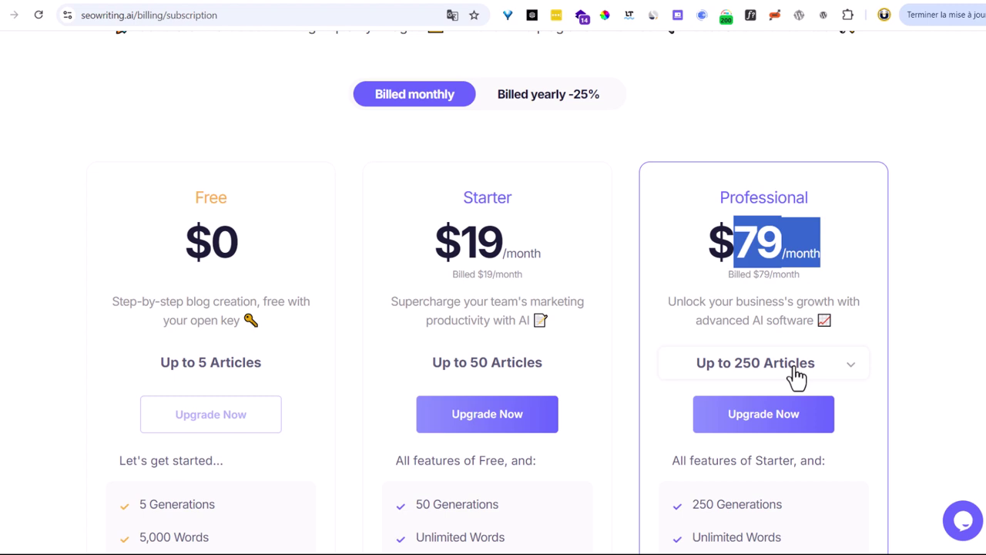
{"action": "scroll", "coordinate": [793, 368], "scroll_direction": "down", "scroll_amount": 3}
{"action": "scroll", "coordinate": [793, 365], "scroll_direction": "up", "scroll_amount": 5}
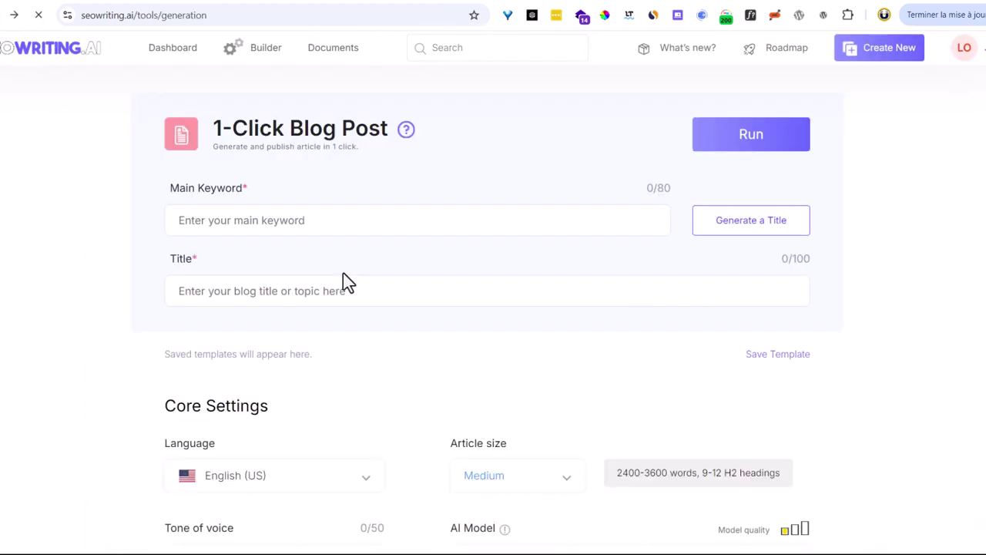
Return to the 1-Click Blog Post form and check the Publication choices under Publish to WordPress
{"action": "scroll", "coordinate": [351, 287], "scroll_direction": "down", "scroll_amount": 15}
{"action": "scroll", "coordinate": [356, 284], "scroll_direction": "down", "scroll_amount": 15}
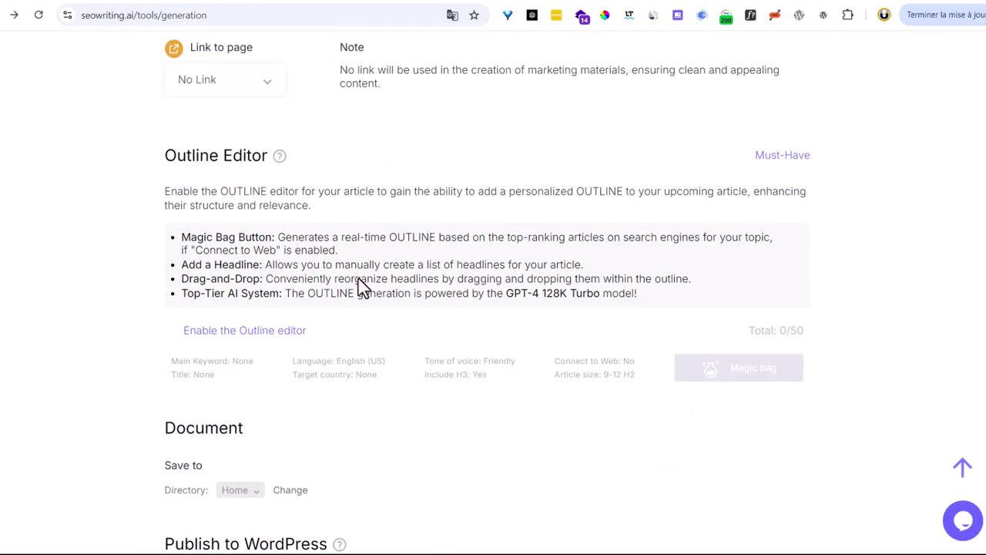
{"action": "scroll", "coordinate": [359, 282], "scroll_direction": "down", "scroll_amount": 3}
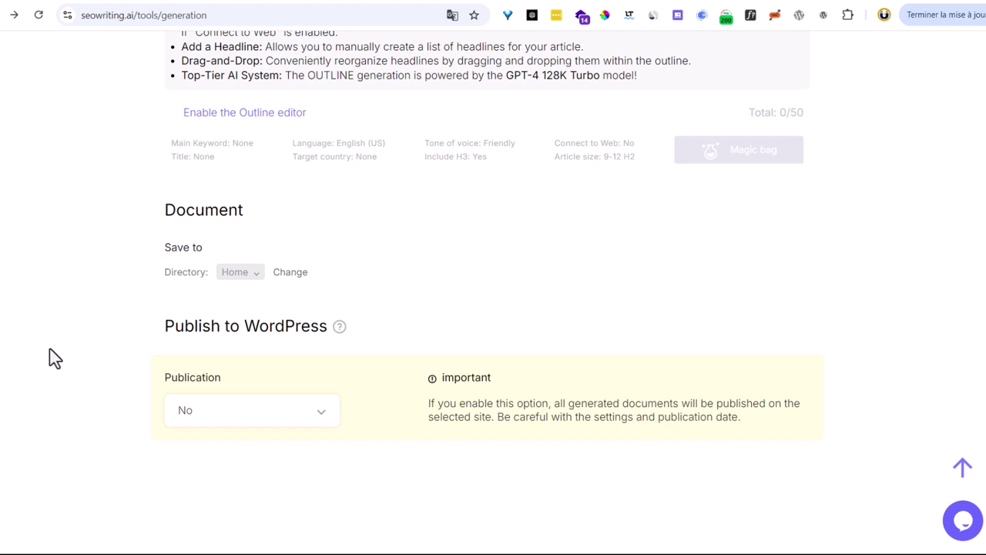
{"action": "left_click_drag", "start_coordinate": [155, 329], "coordinate": [356, 338]}
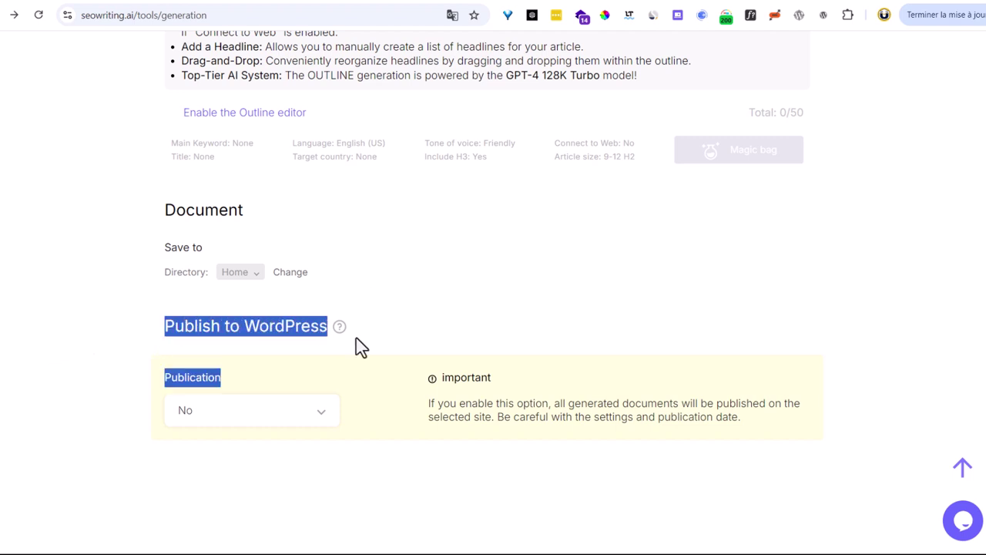
{"action": "left_click", "coordinate": [313, 373]}
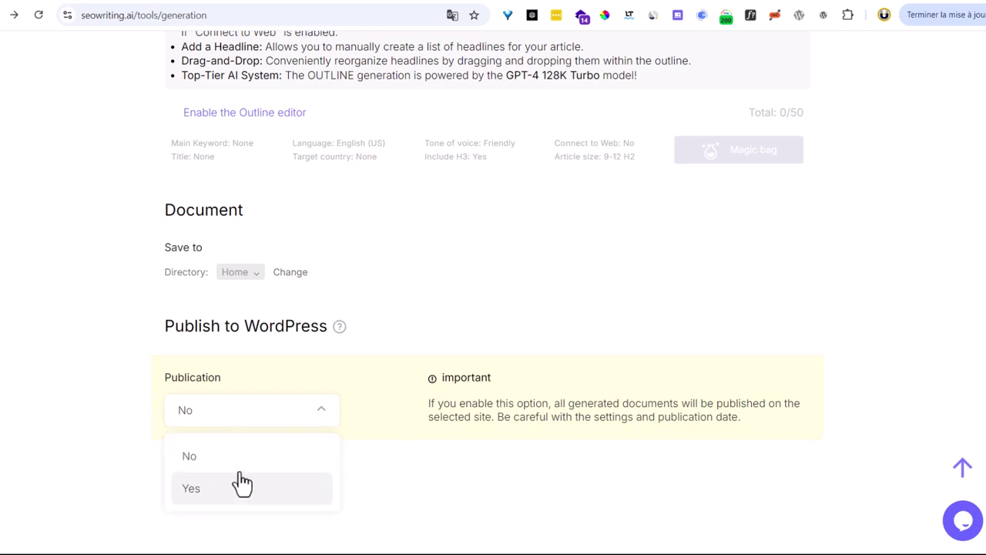
{"action": "scroll", "coordinate": [534, 416], "scroll_direction": "up", "scroll_amount": 5}
{"action": "scroll", "coordinate": [532, 408], "scroll_direction": "up", "scroll_amount": 20}
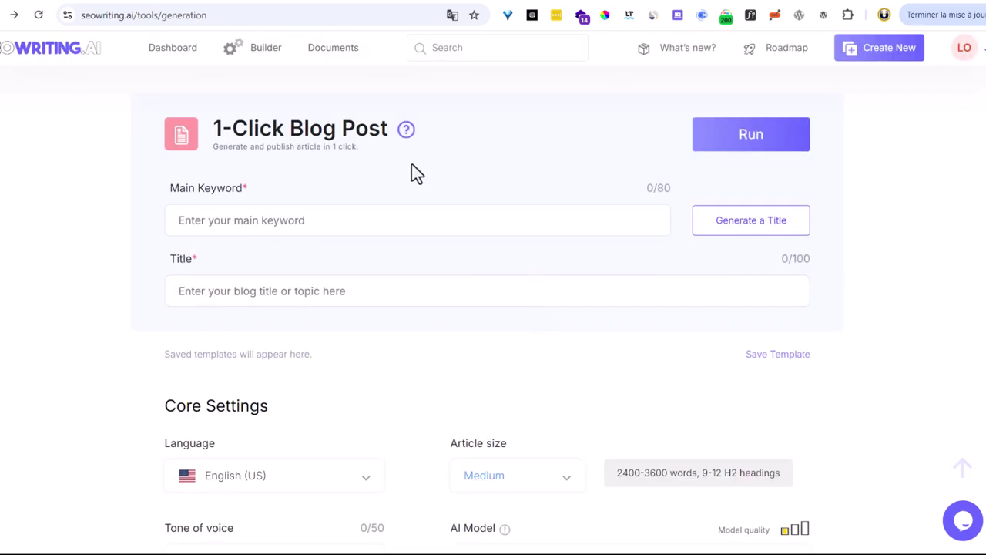
Find the article "Boostez Votre Présence avec Outils d'Automatisation Pinterest" in the Documents list and open it
{"action": "left_click", "coordinate": [314, 51]}
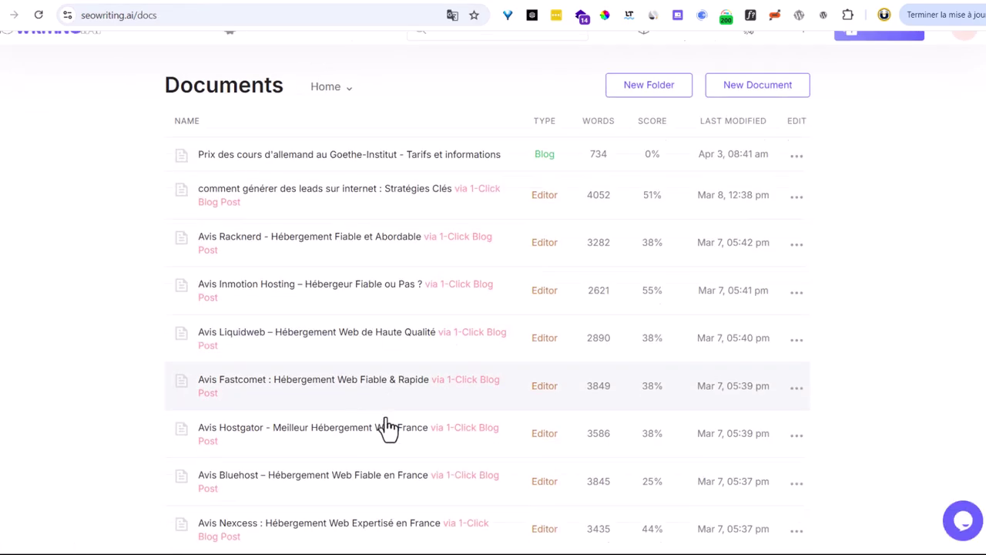
{"action": "scroll", "coordinate": [209, 302], "scroll_direction": "down", "scroll_amount": 4}
{"action": "scroll", "coordinate": [369, 370], "scroll_direction": "down", "scroll_amount": 9}
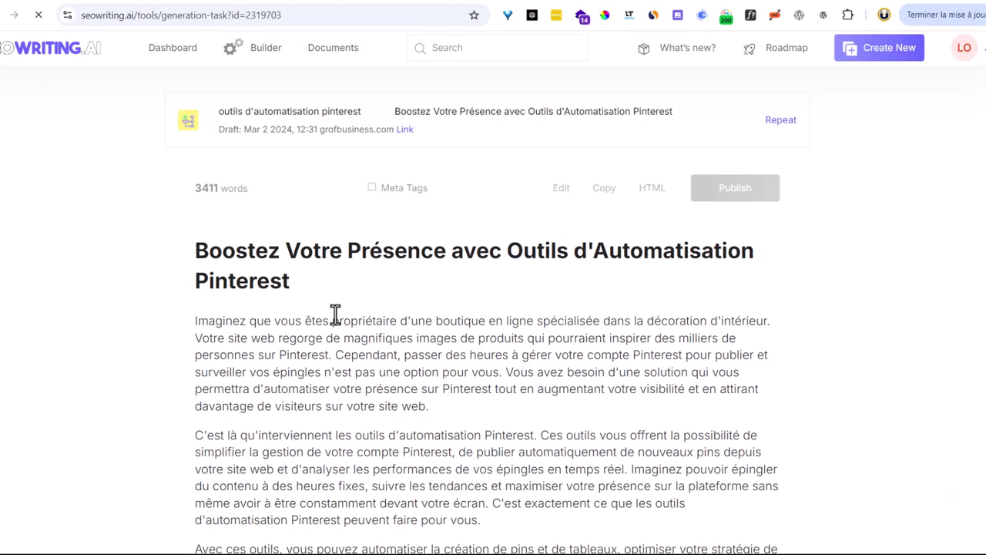
Skim the article's introduction and first generated image, and check its word count
{"action": "scroll", "coordinate": [335, 314], "scroll_direction": "down", "scroll_amount": 5}
{"action": "scroll", "coordinate": [335, 315], "scroll_direction": "down", "scroll_amount": 5}
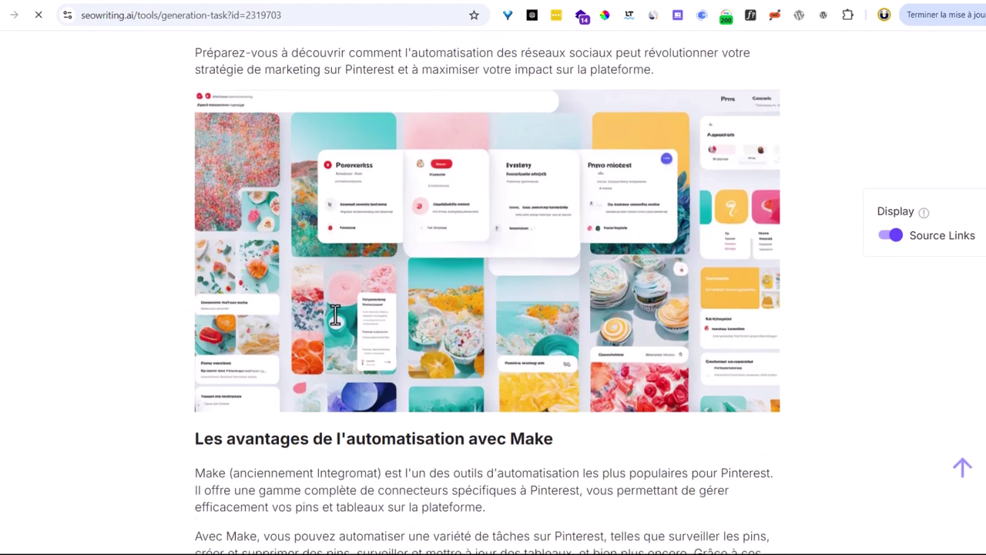
{"action": "scroll", "coordinate": [335, 315], "scroll_direction": "up", "scroll_amount": 10}
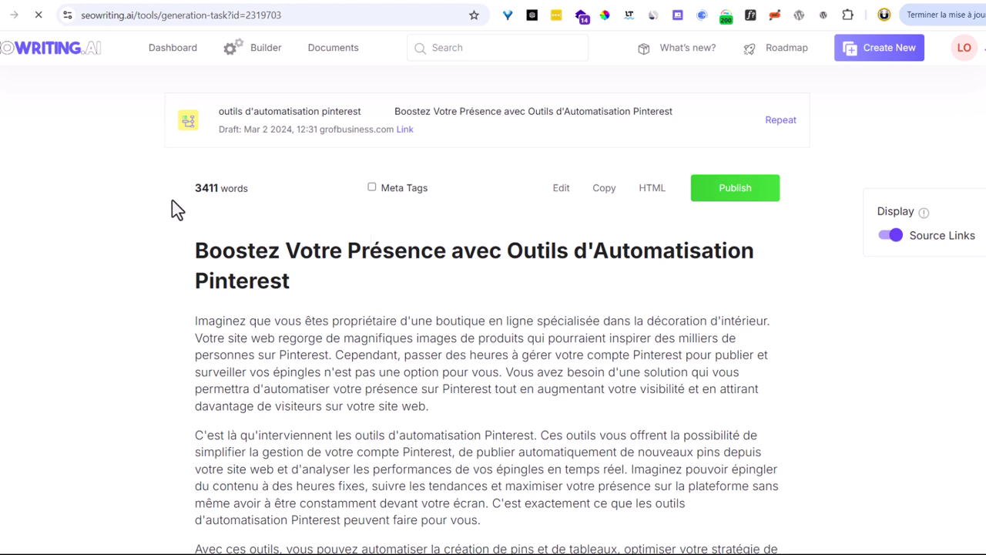
{"action": "left_click_drag", "start_coordinate": [197, 188], "coordinate": [217, 187]}
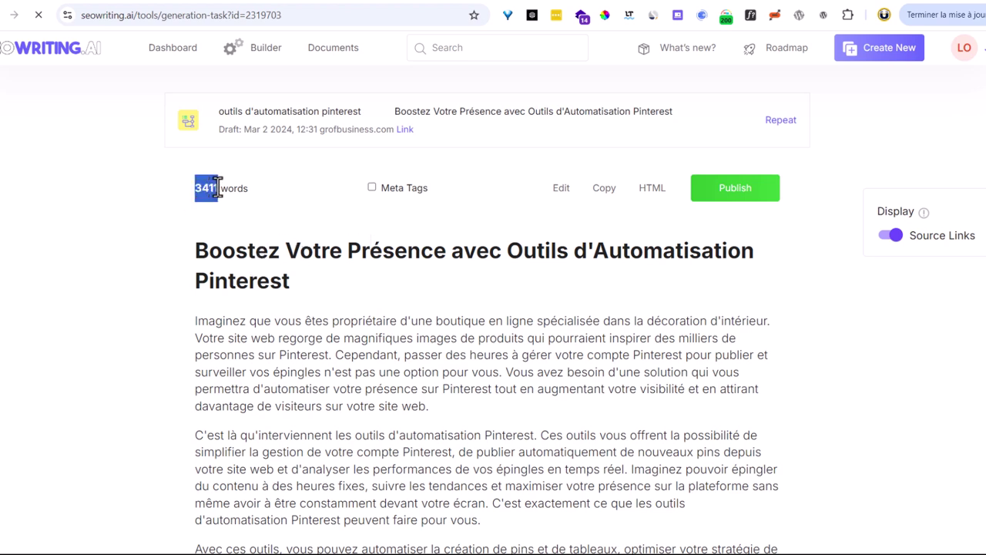
Examine the article's generated images, embedded Tailwind video and the text sections around them
{"action": "scroll", "coordinate": [320, 286], "scroll_direction": "down", "scroll_amount": 10}
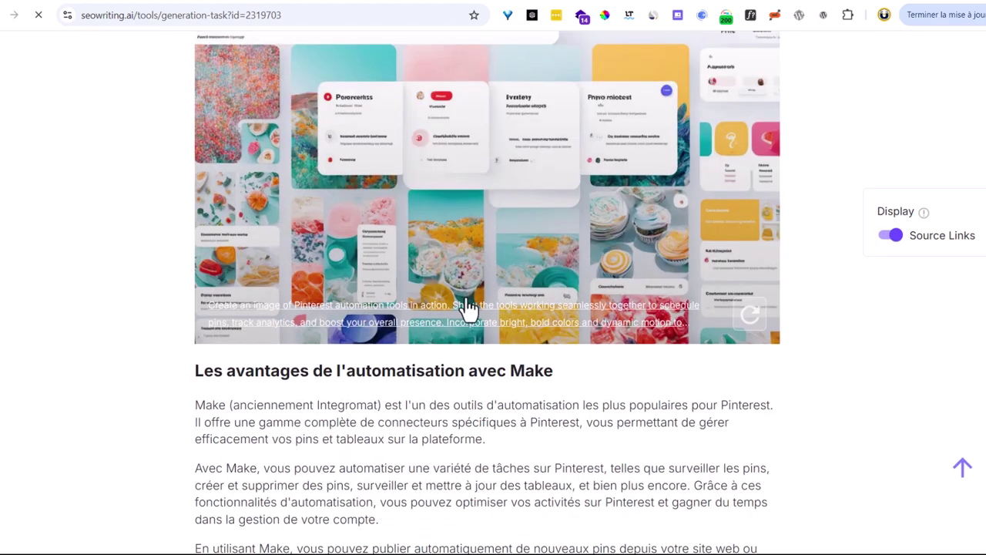
{"action": "scroll", "coordinate": [465, 309], "scroll_direction": "down", "scroll_amount": 10}
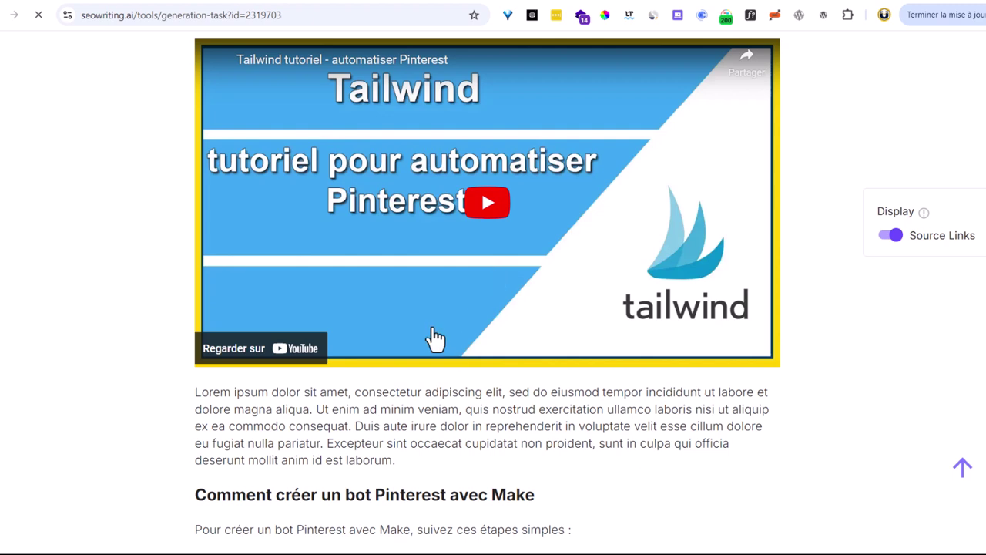
{"action": "scroll", "coordinate": [436, 330], "scroll_direction": "down", "scroll_amount": 4}
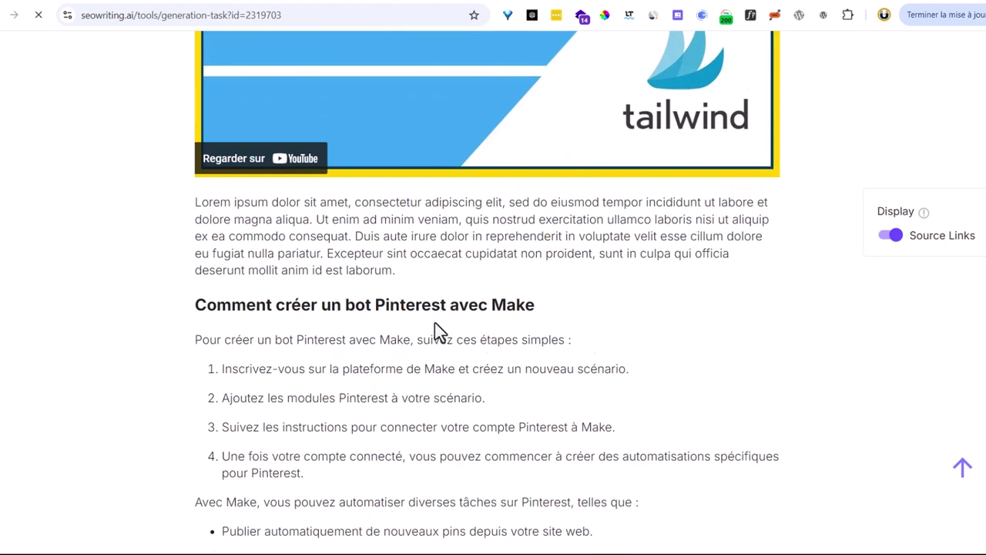
{"action": "scroll", "coordinate": [434, 324], "scroll_direction": "up", "scroll_amount": 3}
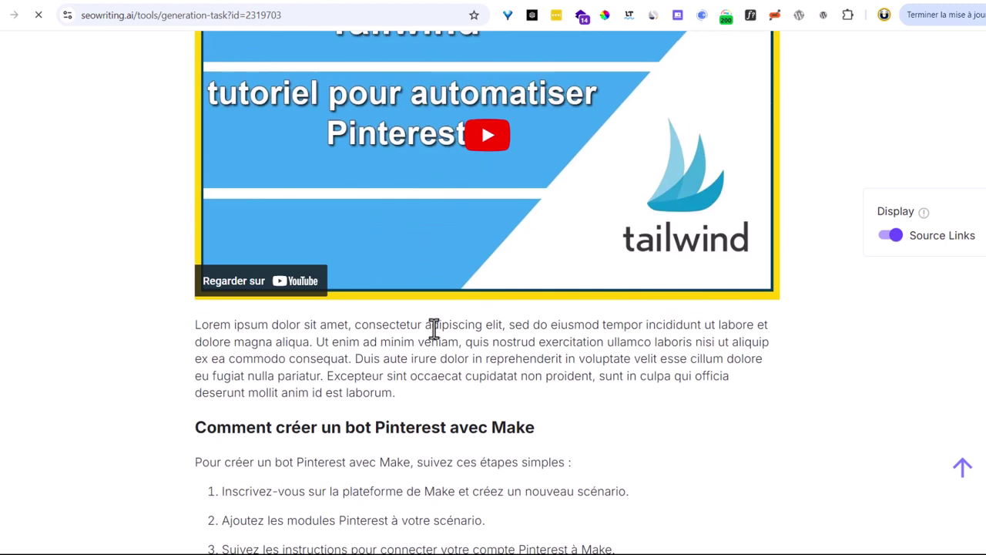
{"action": "scroll", "coordinate": [435, 328], "scroll_direction": "up", "scroll_amount": 2}
{"action": "scroll", "coordinate": [435, 331], "scroll_direction": "down", "scroll_amount": 12}
{"action": "scroll", "coordinate": [435, 327], "scroll_direction": "up", "scroll_amount": 3}
{"action": "scroll", "coordinate": [434, 331], "scroll_direction": "down", "scroll_amount": 12}
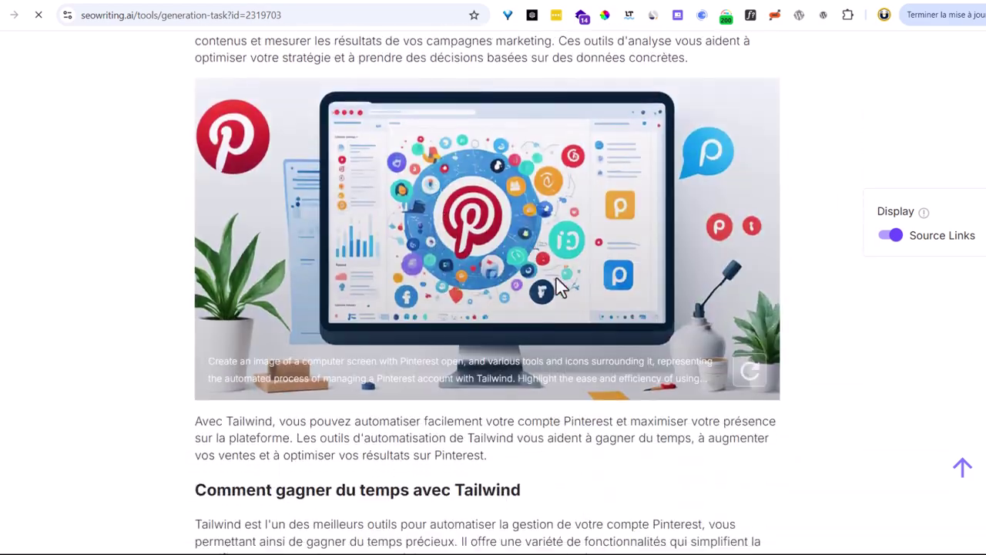
Read through the article's step and statistics tables, FAQ section and Liens sources list
{"action": "scroll", "coordinate": [570, 255], "scroll_direction": "down", "scroll_amount": 11}
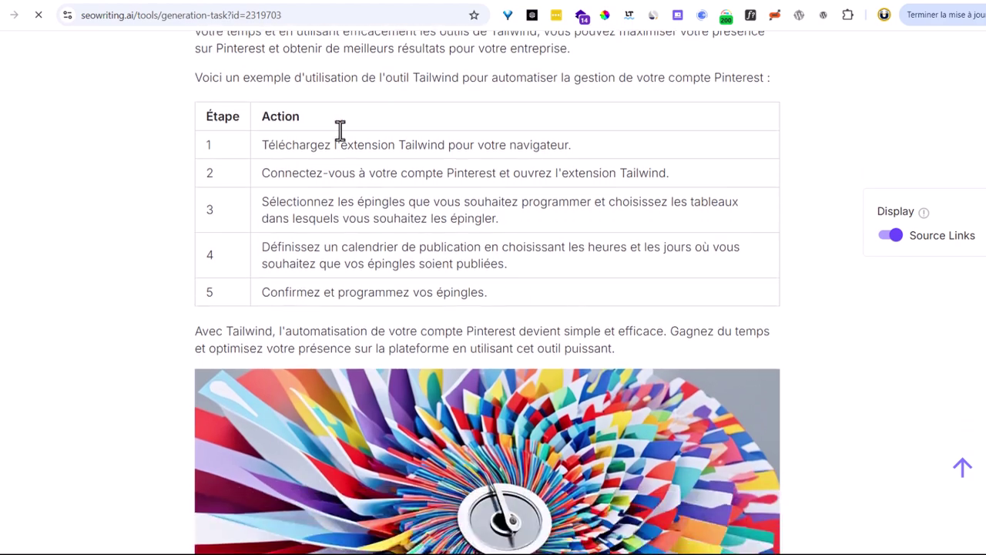
{"action": "left_click_drag", "start_coordinate": [227, 111], "coordinate": [374, 159]}
{"action": "scroll", "coordinate": [416, 154], "scroll_direction": "down", "scroll_amount": 10}
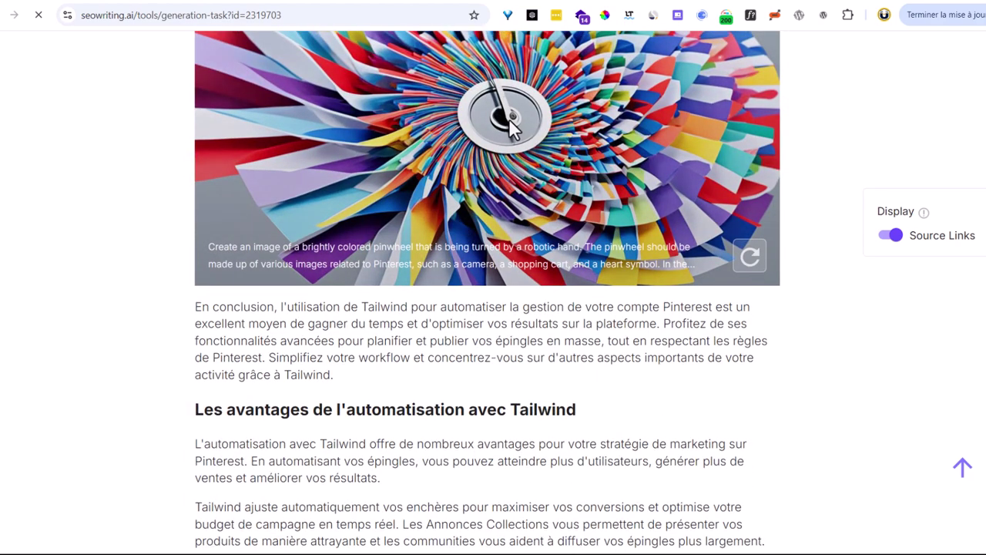
{"action": "scroll", "coordinate": [374, 266], "scroll_direction": "down", "scroll_amount": 12}
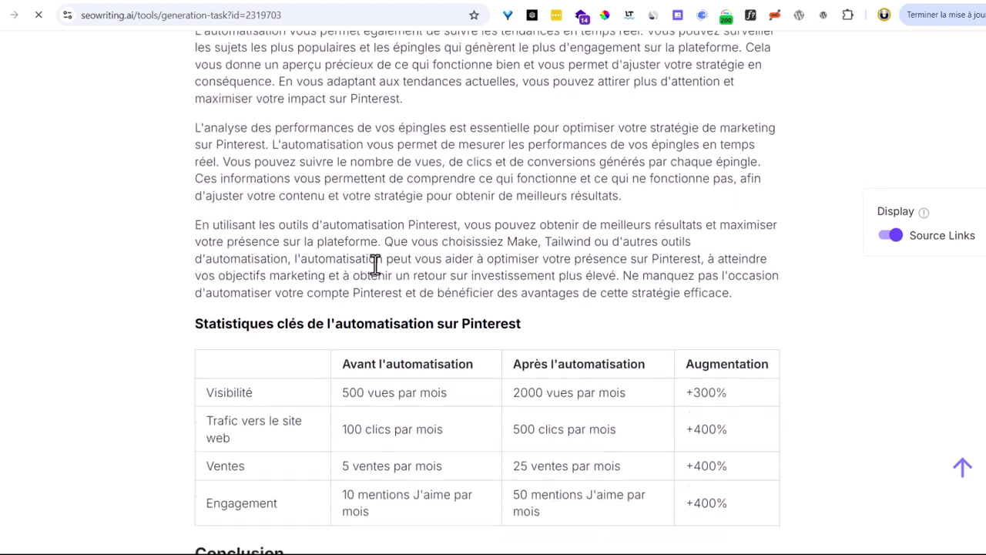
{"action": "scroll", "coordinate": [377, 272], "scroll_direction": "down", "scroll_amount": 7}
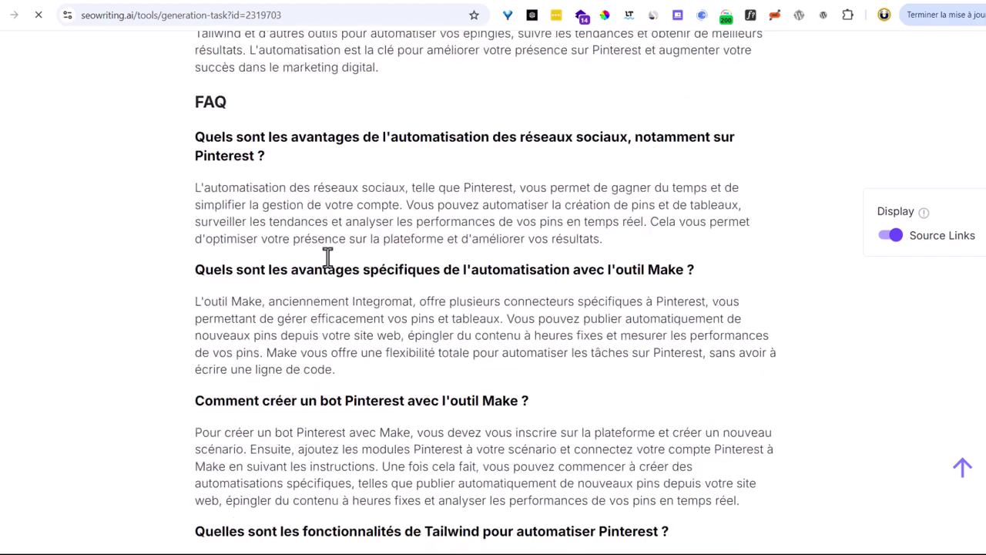
{"action": "scroll", "coordinate": [313, 277], "scroll_direction": "down", "scroll_amount": 15}
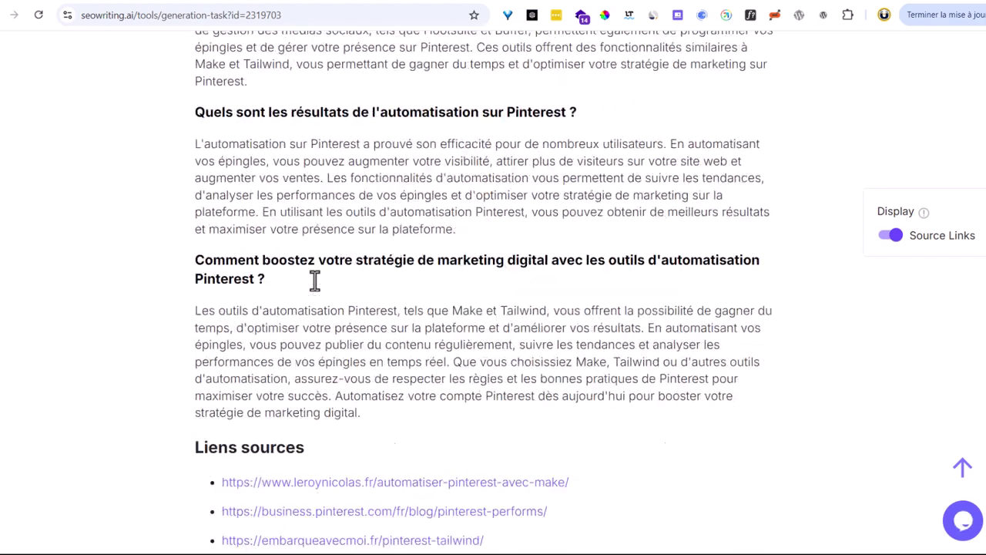
{"action": "left_click_drag", "start_coordinate": [522, 520], "coordinate": [210, 459]}
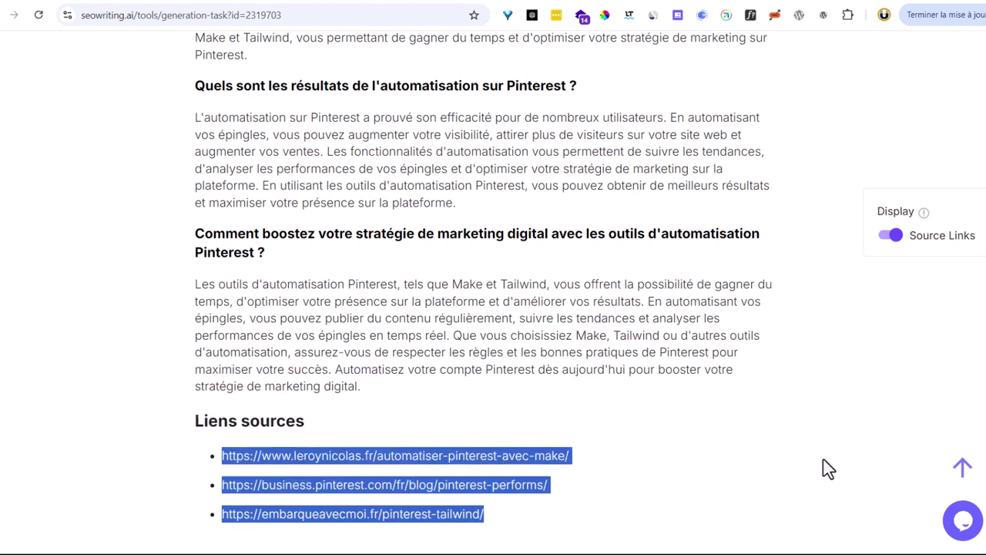
Go back to the beginning of the article and open it for editing
{"action": "left_click", "coordinate": [961, 472]}
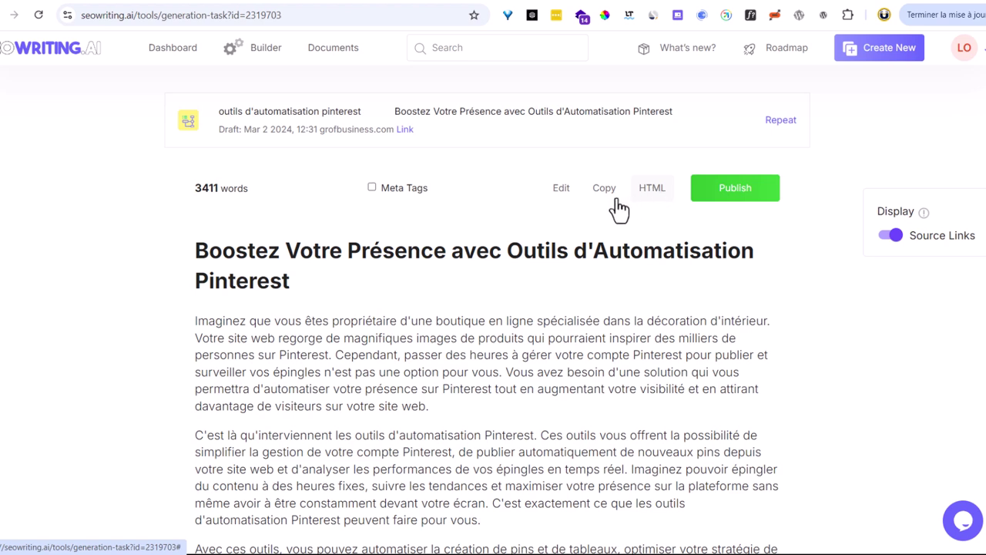
{"action": "left_click", "coordinate": [566, 198]}
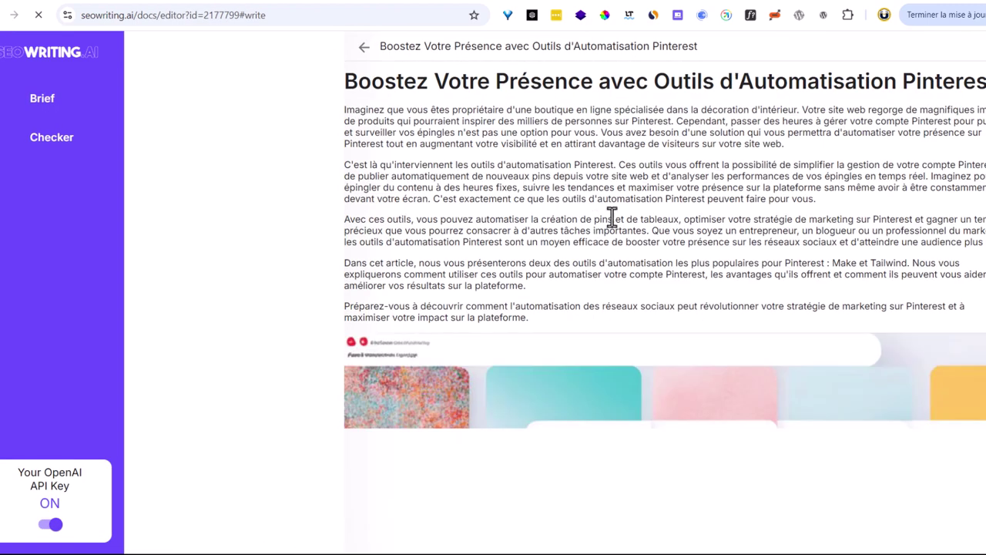
{"action": "left_click_drag", "start_coordinate": [469, 198], "coordinate": [642, 202]}
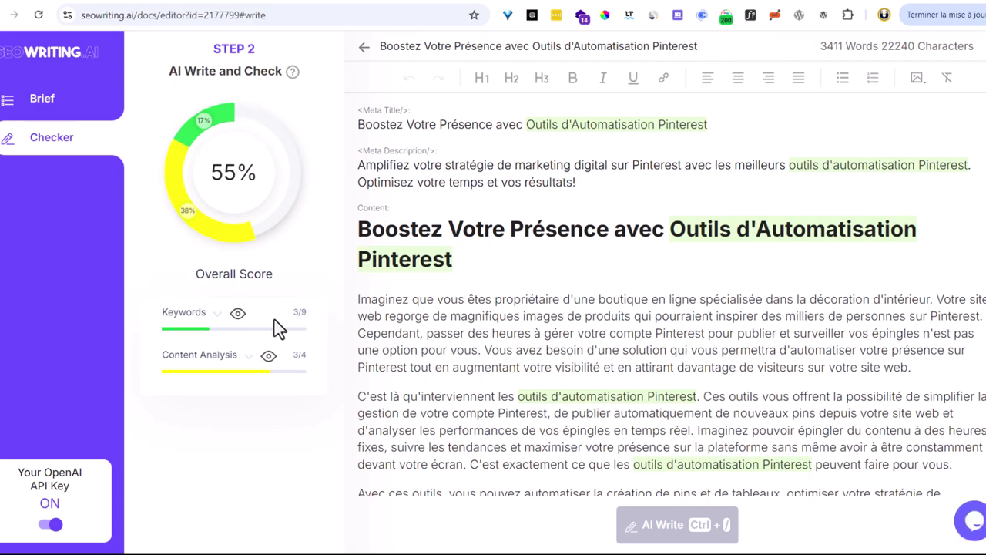
Review the article's content in the editor alongside the Checker's Overall Score, Keywords and Content Analysis
{"action": "scroll", "coordinate": [678, 299], "scroll_direction": "down", "scroll_amount": 20}
{"action": "scroll", "coordinate": [682, 299], "scroll_direction": "down", "scroll_amount": 6}
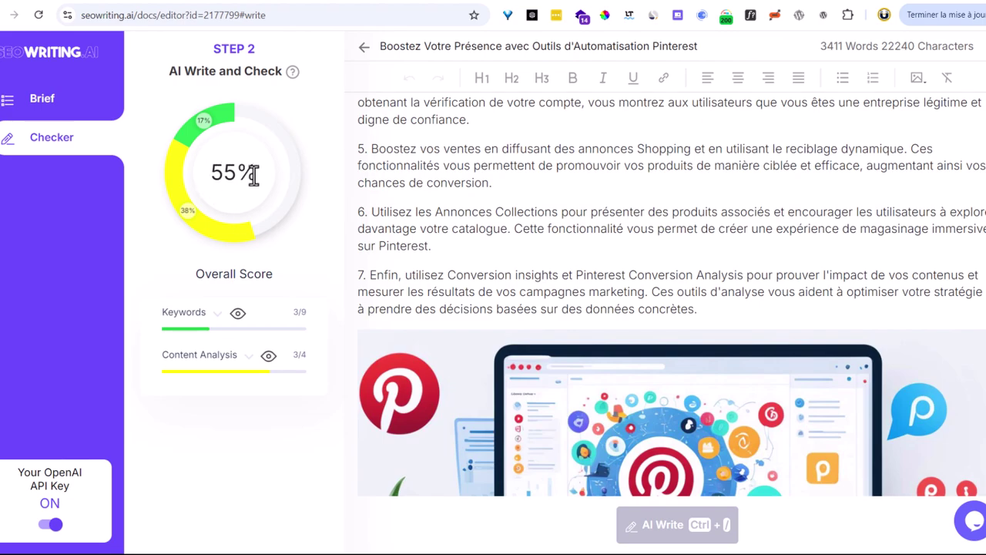
{"action": "scroll", "coordinate": [801, 371], "scroll_direction": "down", "scroll_amount": 12}
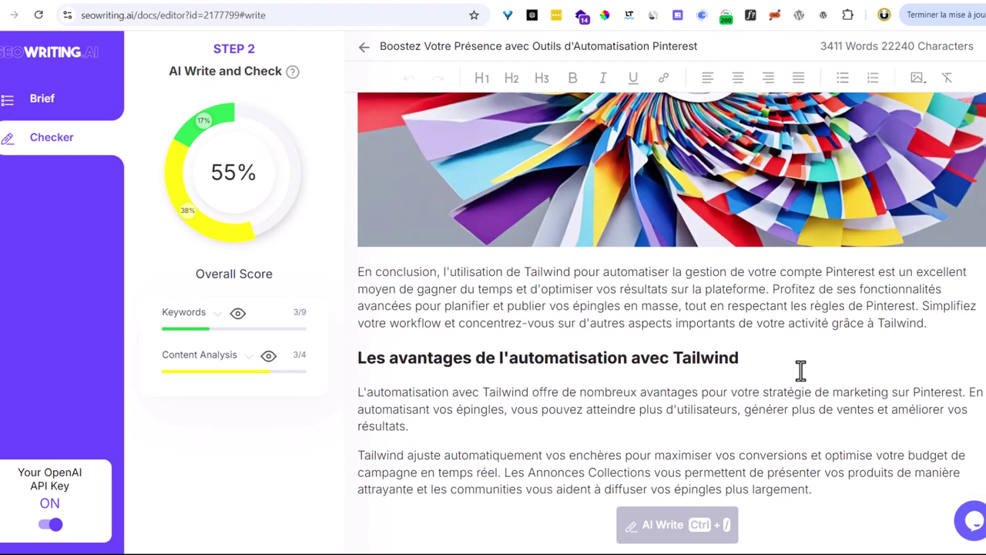